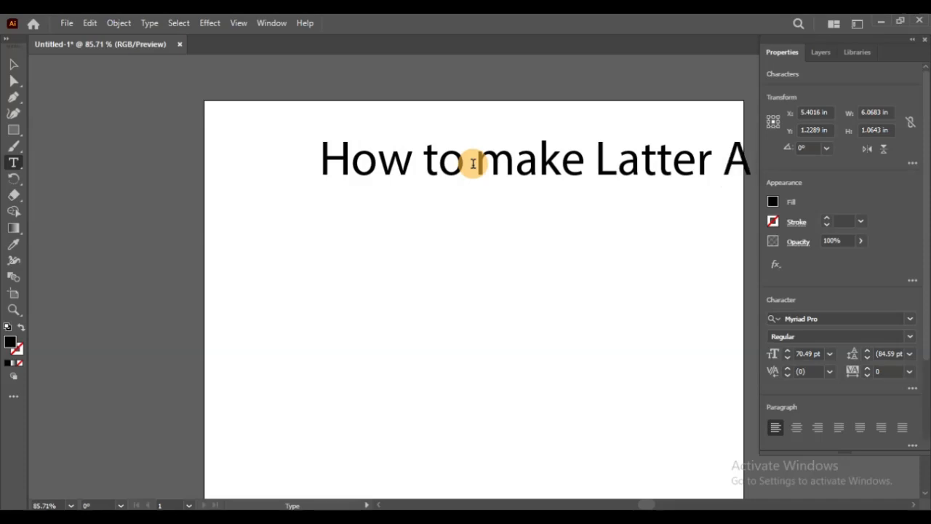
Finish the title as "How to make Latter A type logo" and scale it to about 52.5 pt inside the artboard's upper area.
scroll(366, 206, down, 2)
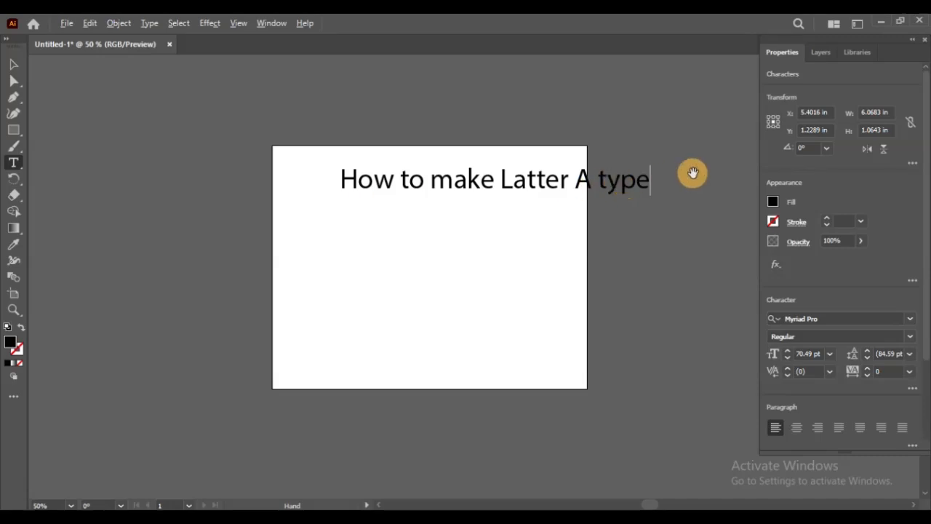
scroll(692, 175, up, 1)
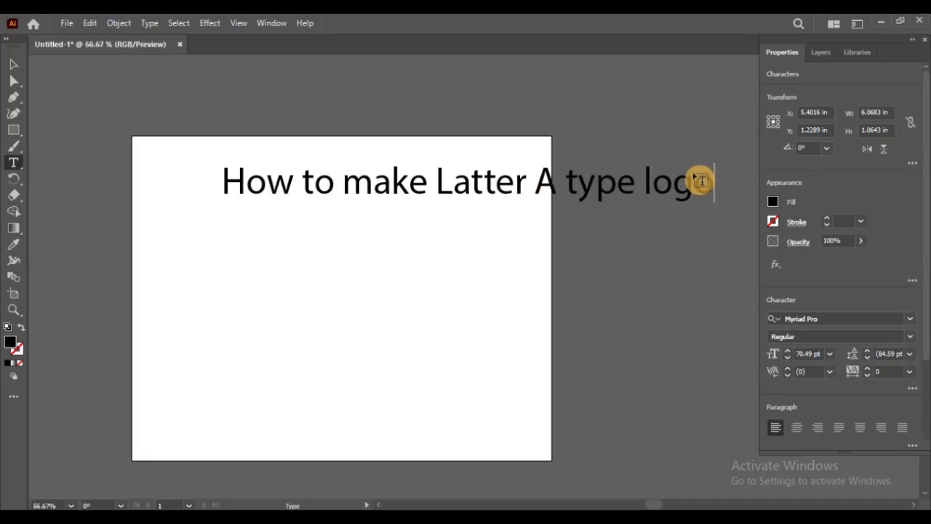
click(14, 65)
drag(457, 191, 362, 186)
drag(598, 159, 570, 167)
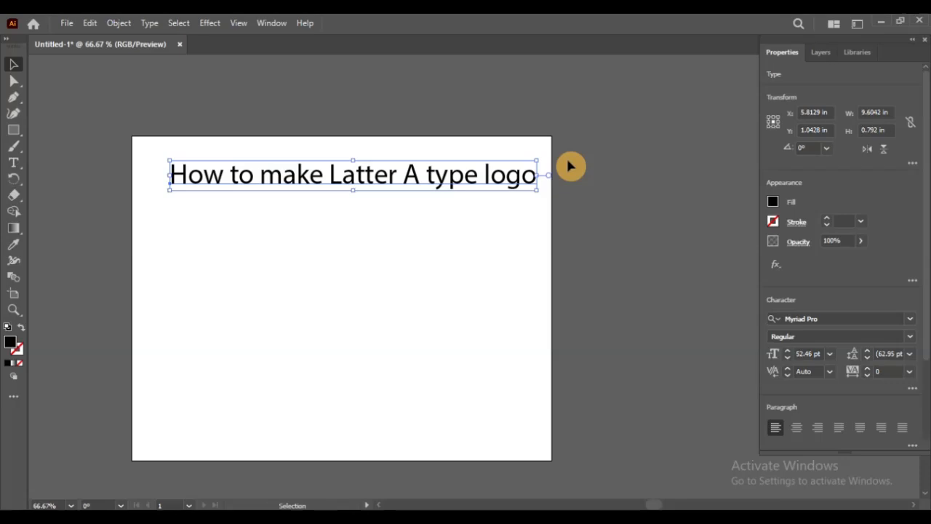
Set the title's font to News706 BT Bold and shrink it to about 48.6 pt, positioned within the artboard's width.
click(908, 318)
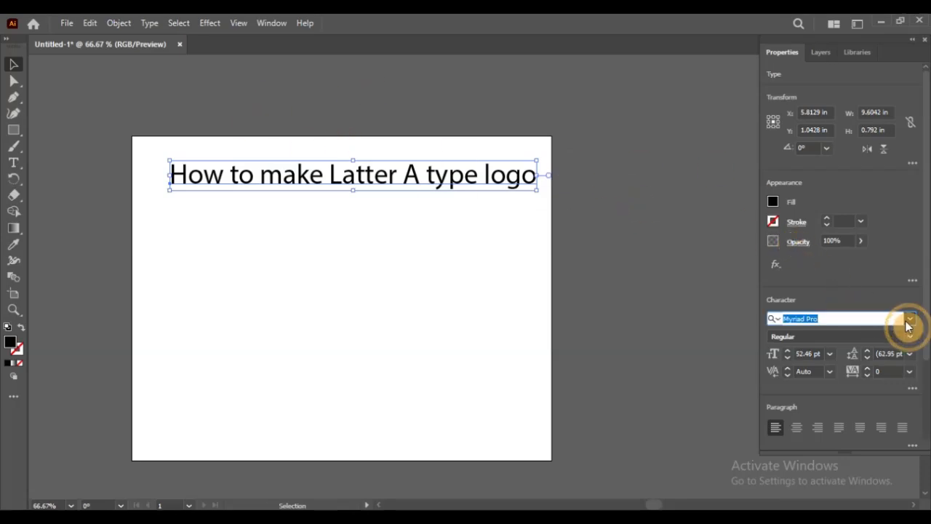
click(811, 412)
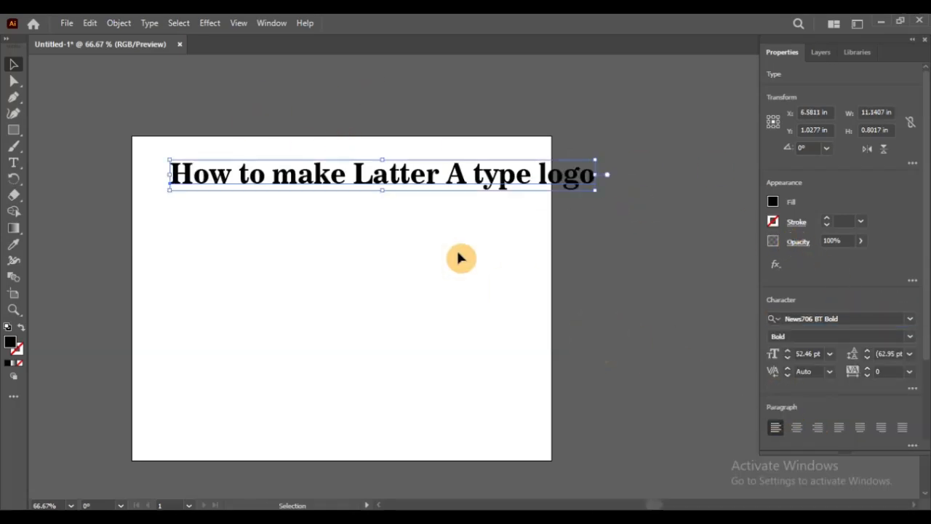
drag(456, 190, 414, 182)
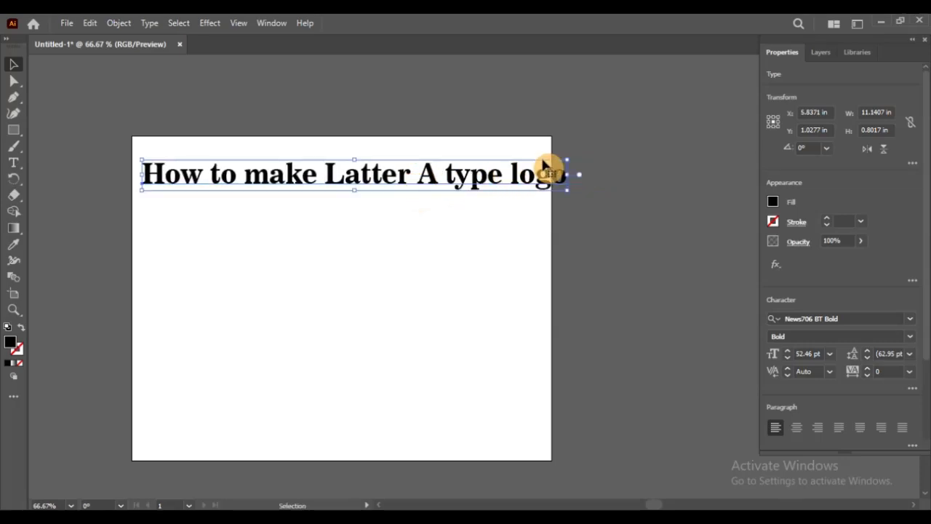
drag(568, 160, 549, 163)
drag(454, 181, 437, 179)
click(593, 127)
scroll(611, 132, down, 1)
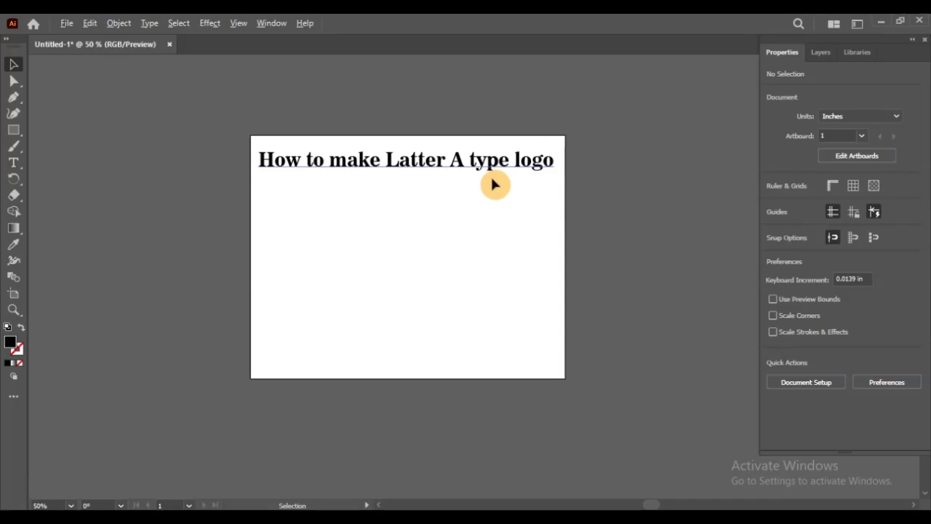
scroll(344, 192, up, 1)
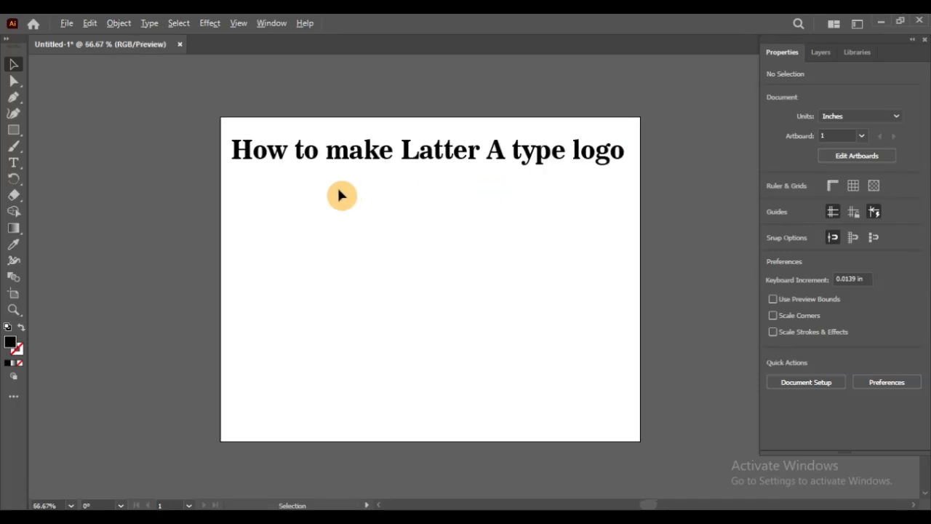
Duplicate the title with Paste in Front and move the copy straight down below the original.
click(435, 156)
click(89, 23)
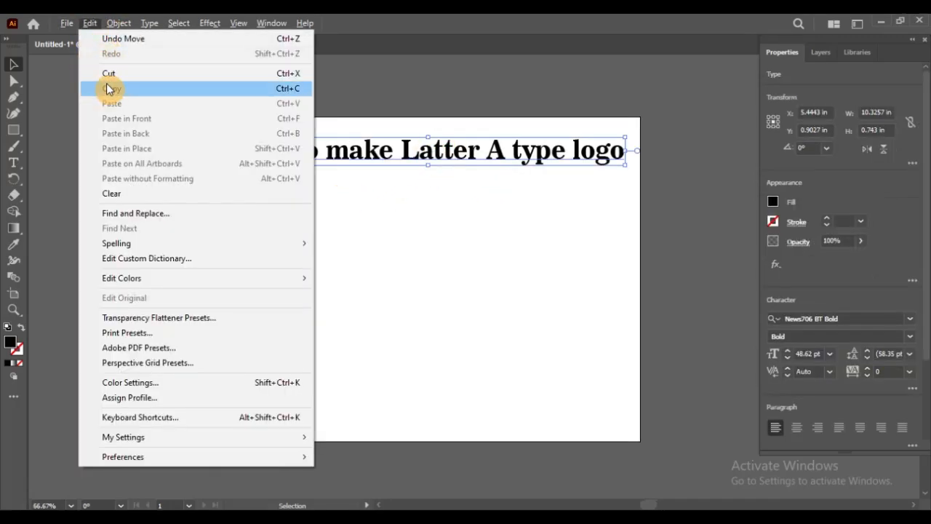
click(107, 88)
click(90, 28)
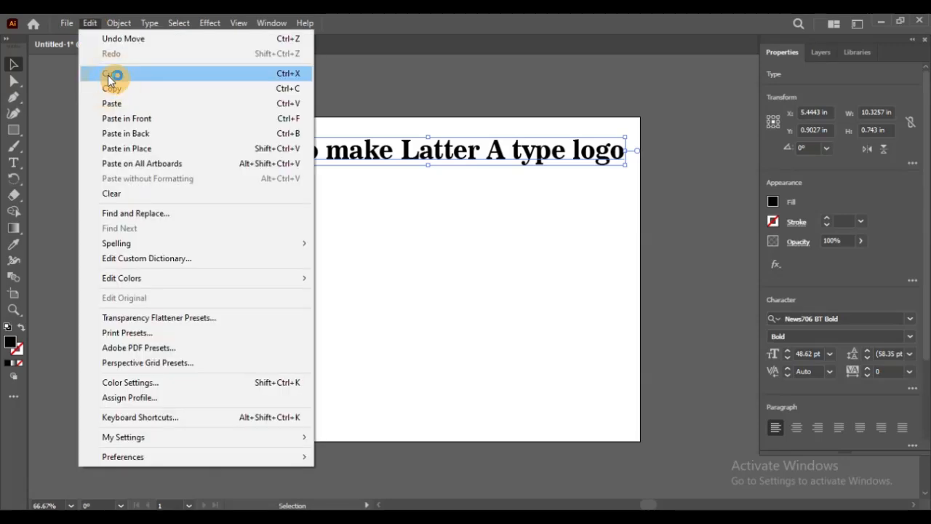
click(138, 118)
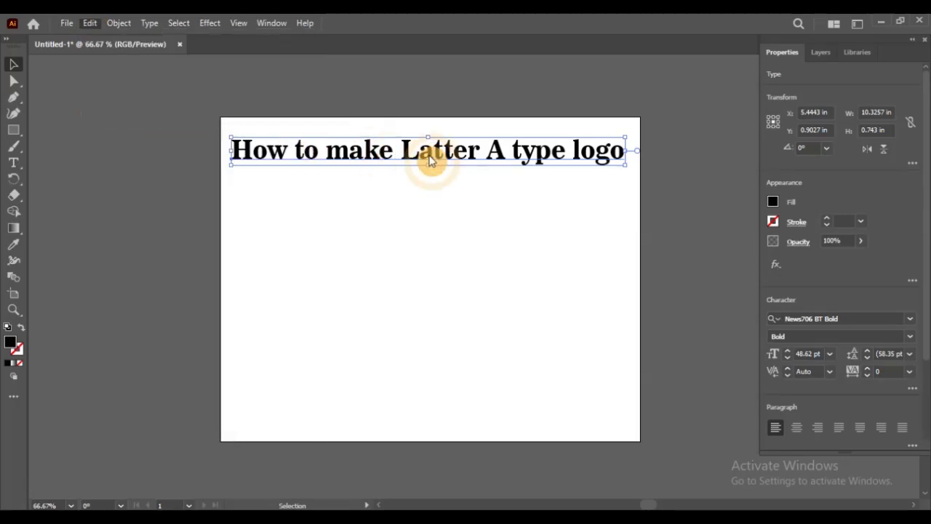
drag(429, 162, 427, 243)
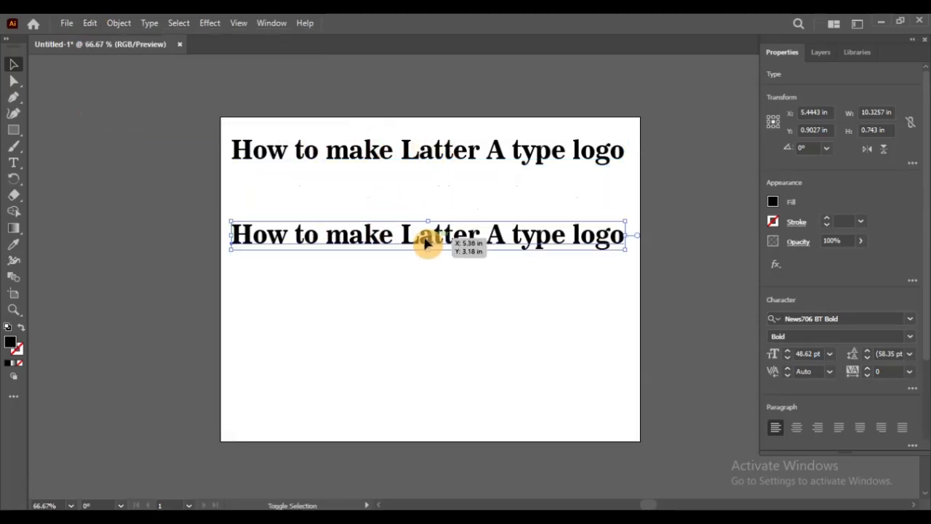
click(412, 208)
Replace the text of the lower title copy with a single capital "A".
double_click(405, 239)
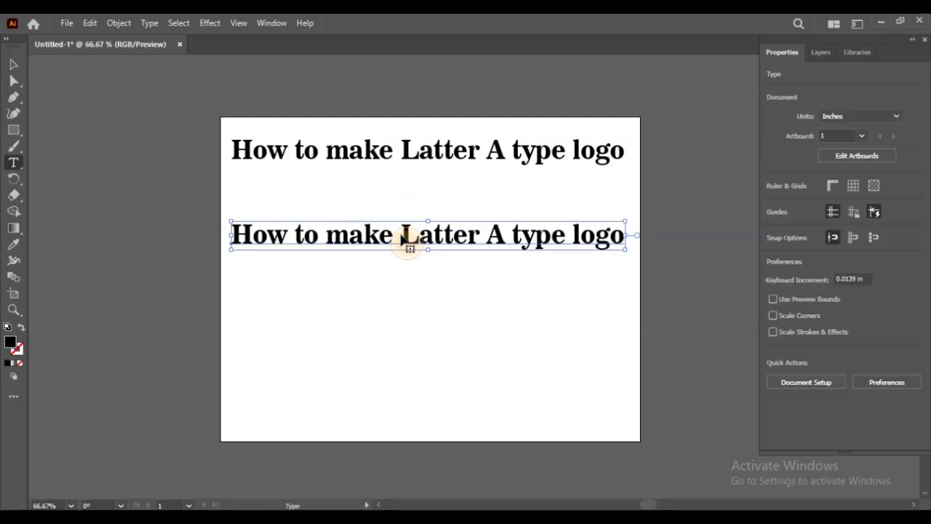
key(ctrl+a)
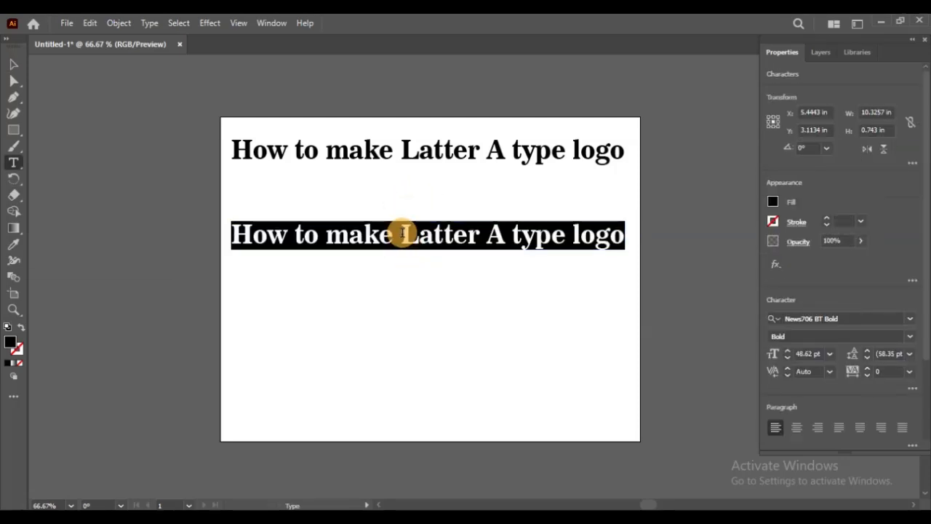
text(a)
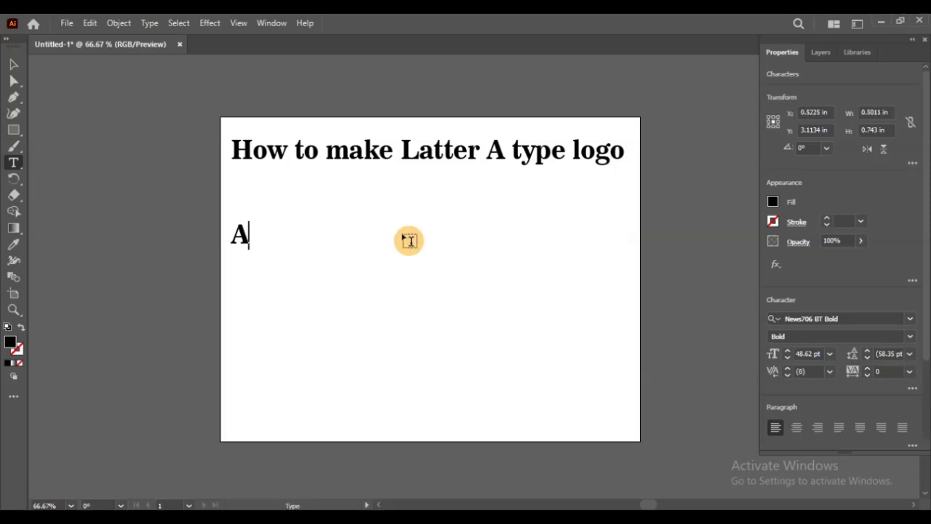
click(10, 66)
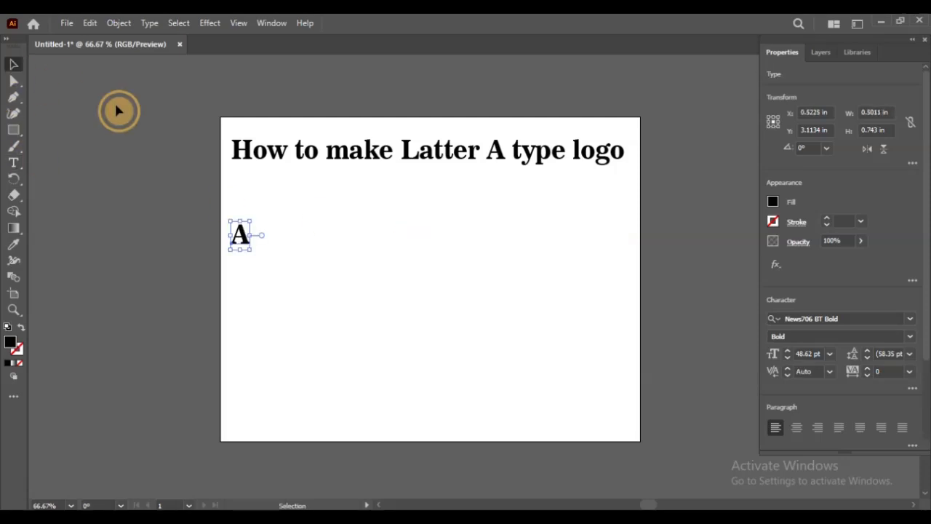
Duplicate the letter A in front, move the copy near the artboard's right edge and change it to lowercase "a".
click(87, 24)
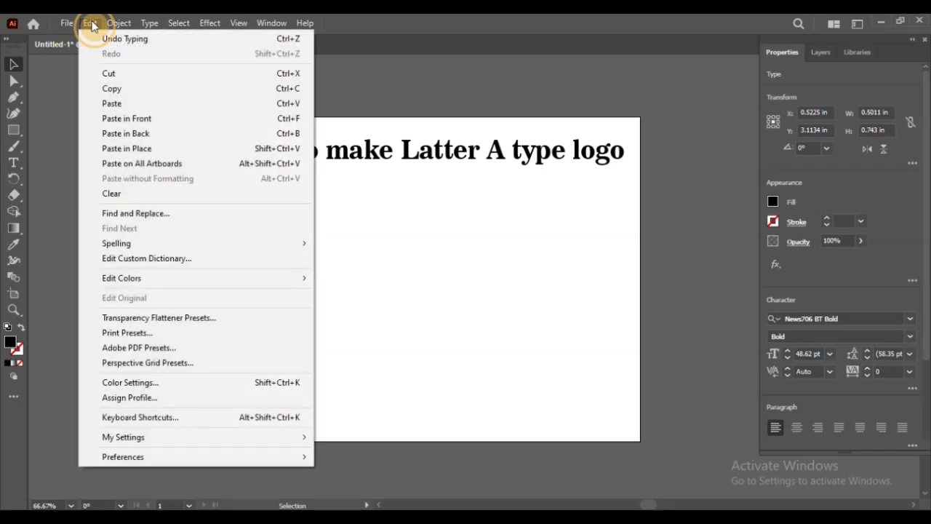
click(110, 88)
click(89, 24)
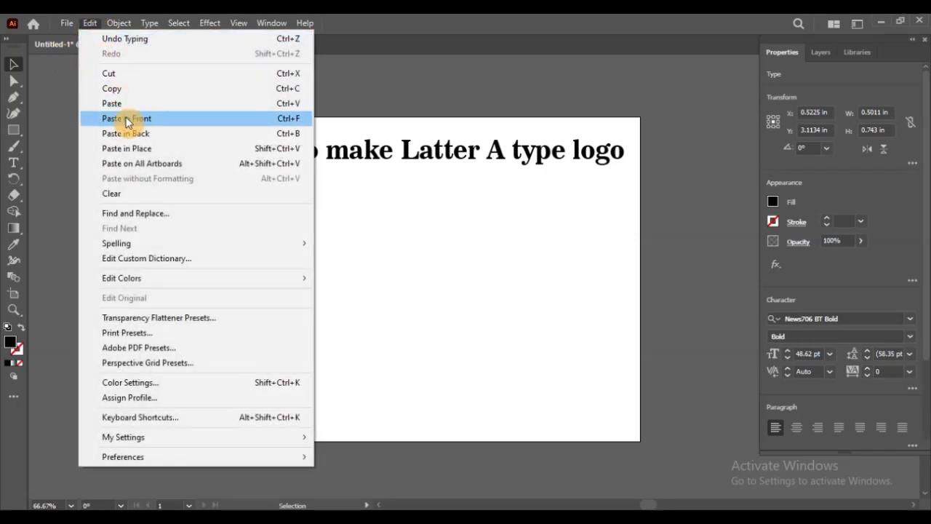
click(127, 118)
drag(245, 237, 580, 241)
key(t)
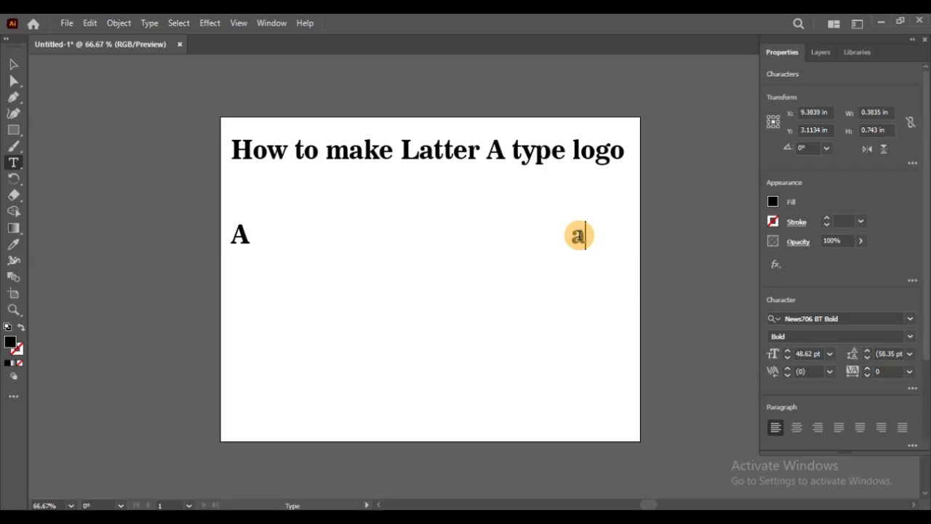
click(13, 64)
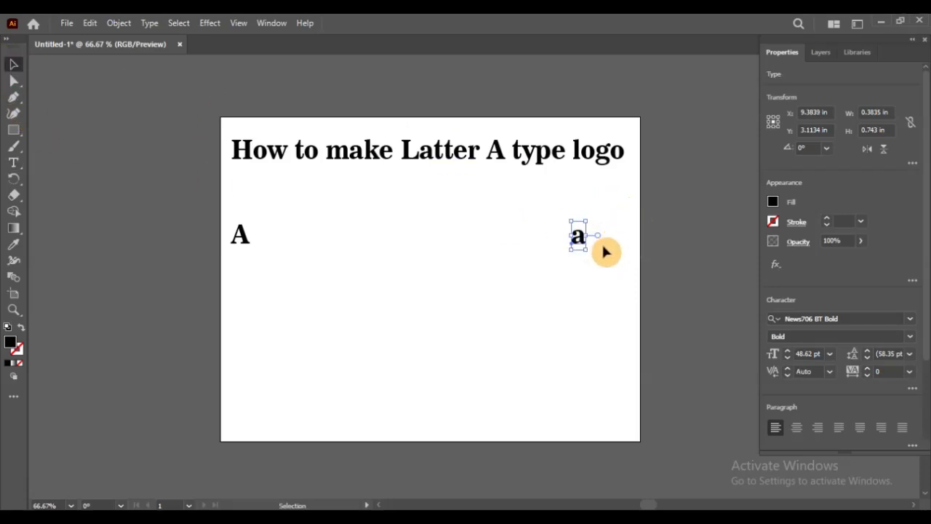
Enlarge the lowercase a to about 205 pt and the capital A to about 201 pt, placing the A below the title.
drag(588, 254, 641, 297)
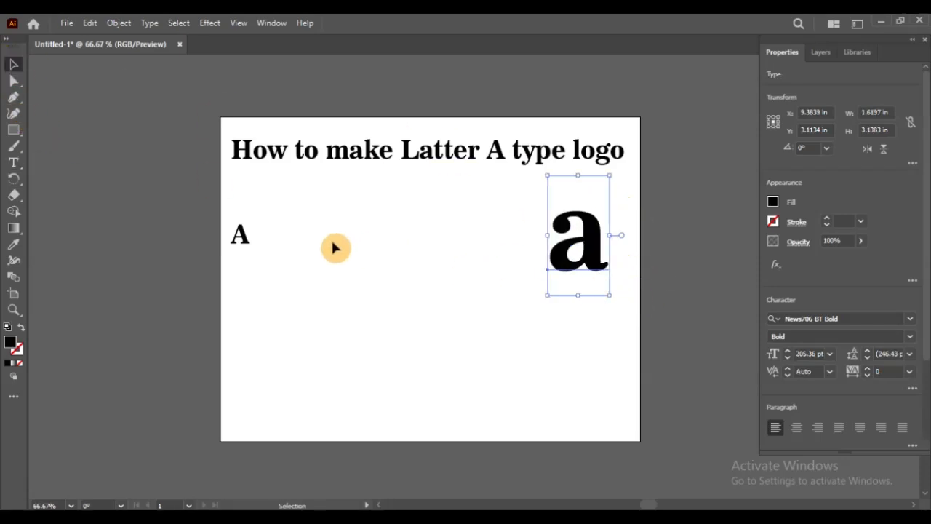
click(243, 242)
drag(250, 252, 394, 275)
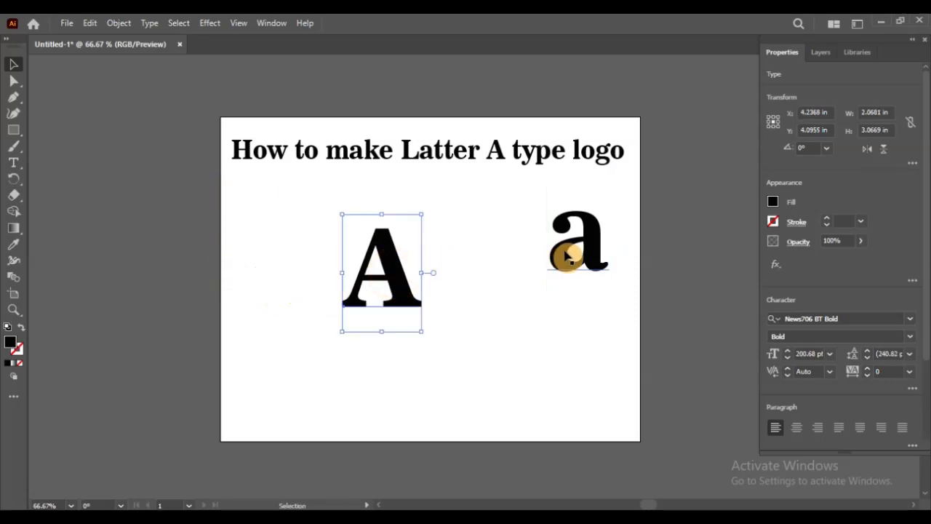
Move the lowercase a off the artboard to its upper left and center the capital A under the title.
drag(566, 254, 114, 141)
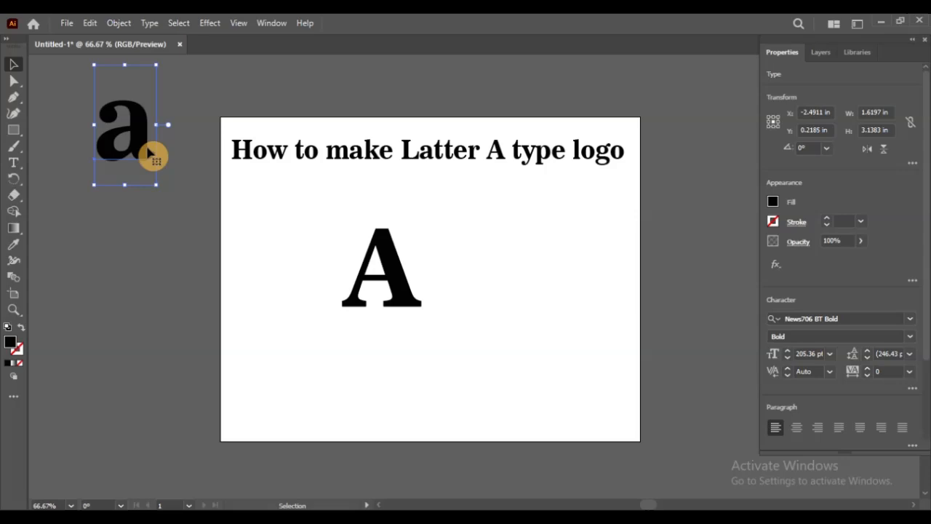
click(430, 231)
drag(395, 260, 437, 254)
click(528, 268)
Draw a black hexagon about 2.16 by 1.87 in with the Polygon tool and place it over the A's lower right.
scroll(426, 294, up, 2)
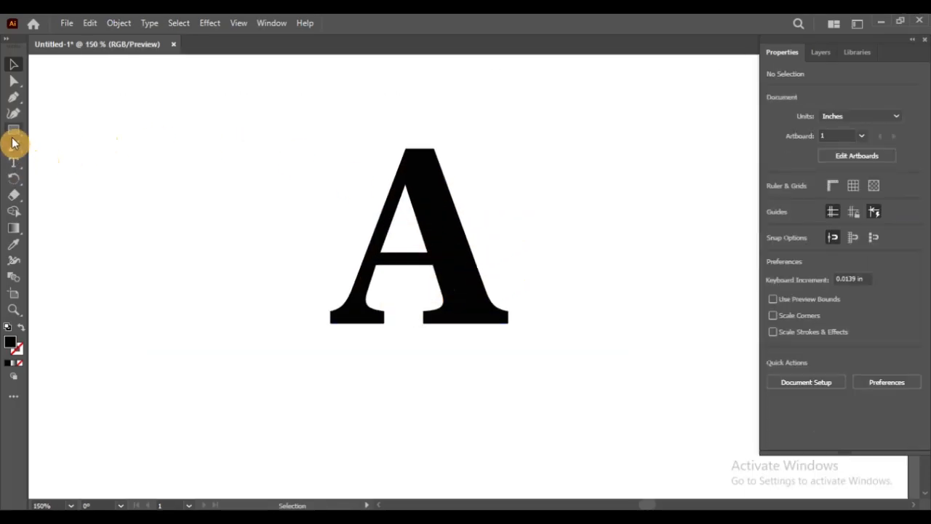
drag(13, 140, 78, 163)
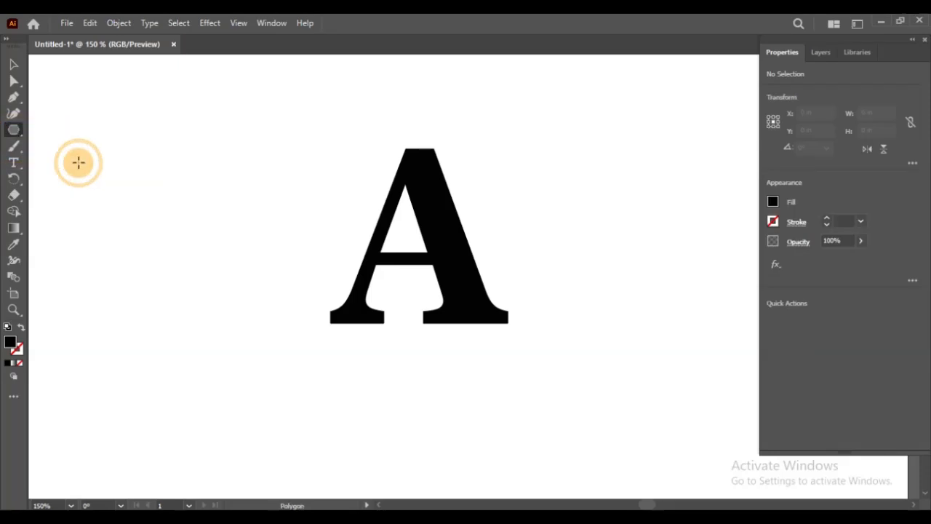
drag(281, 197, 347, 264)
drag(284, 185, 484, 273)
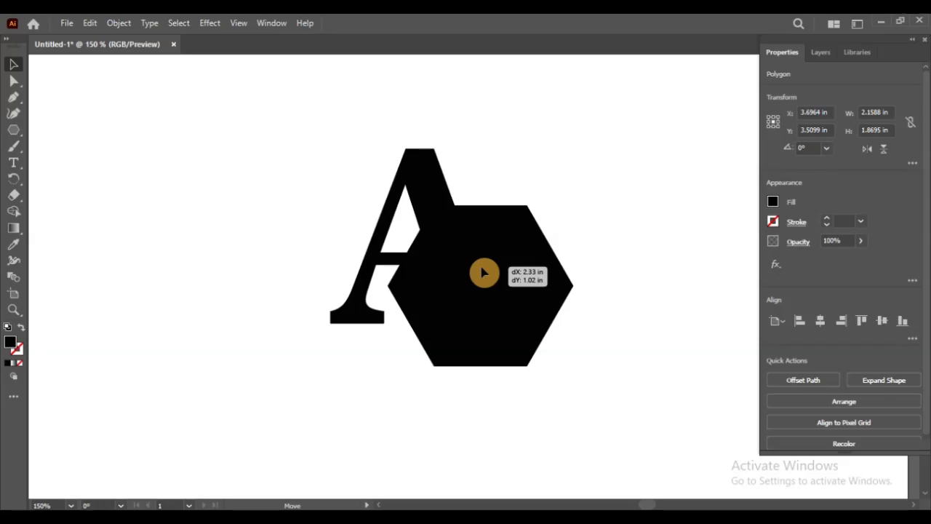
drag(484, 273, 485, 274)
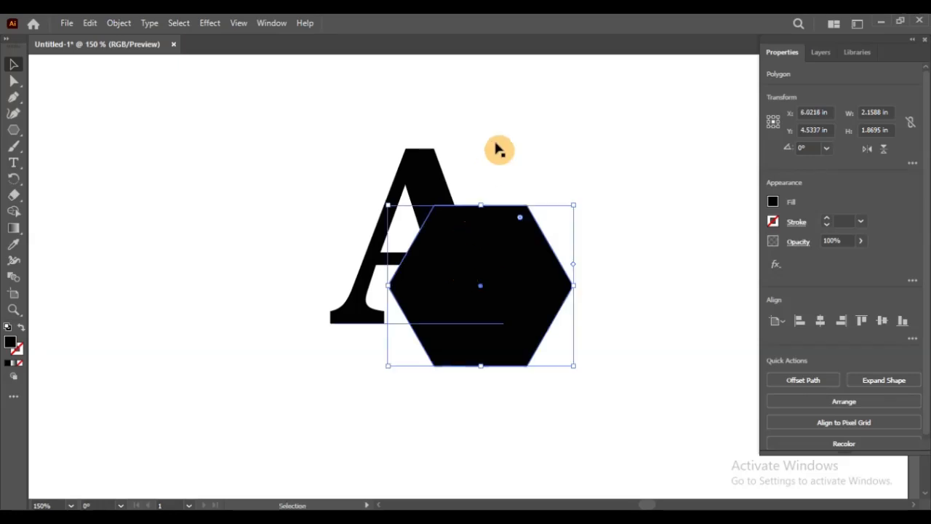
Copy the large capital A and paste the duplicate in front of it.
click(471, 174)
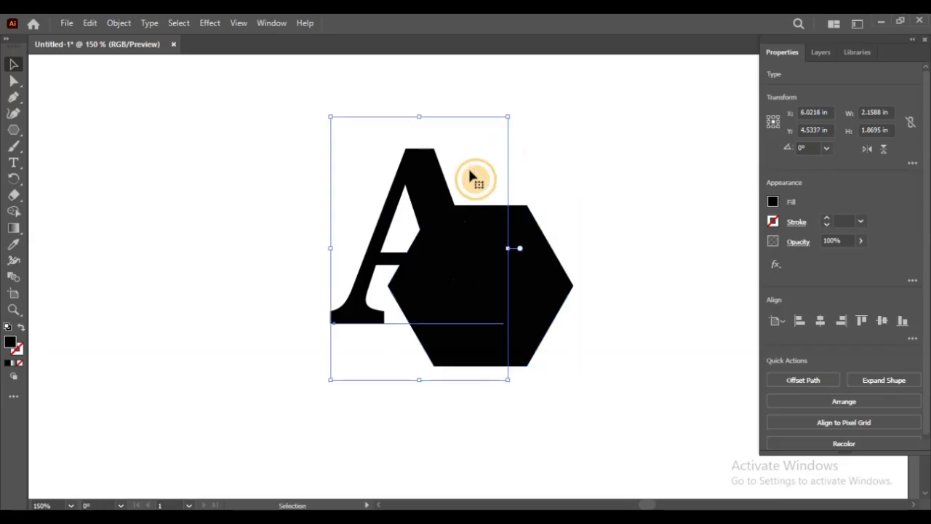
click(91, 23)
click(130, 93)
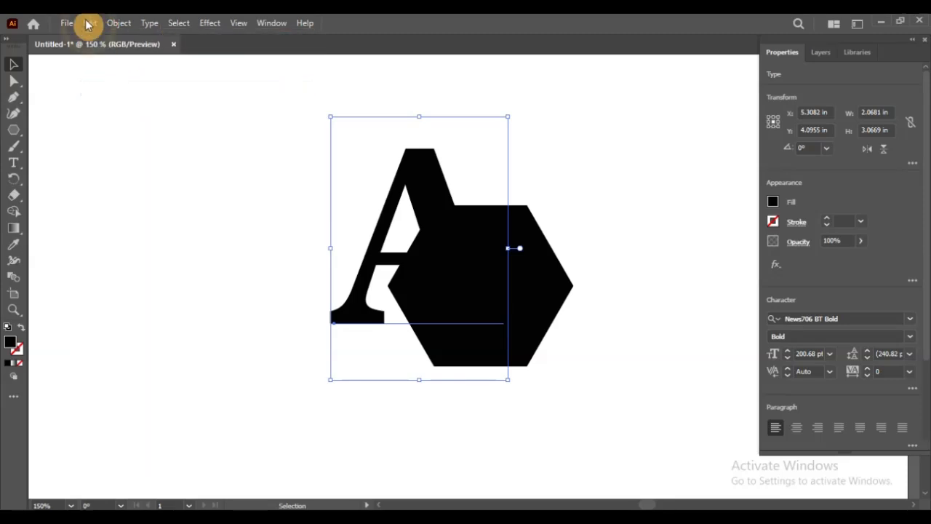
click(88, 23)
click(134, 119)
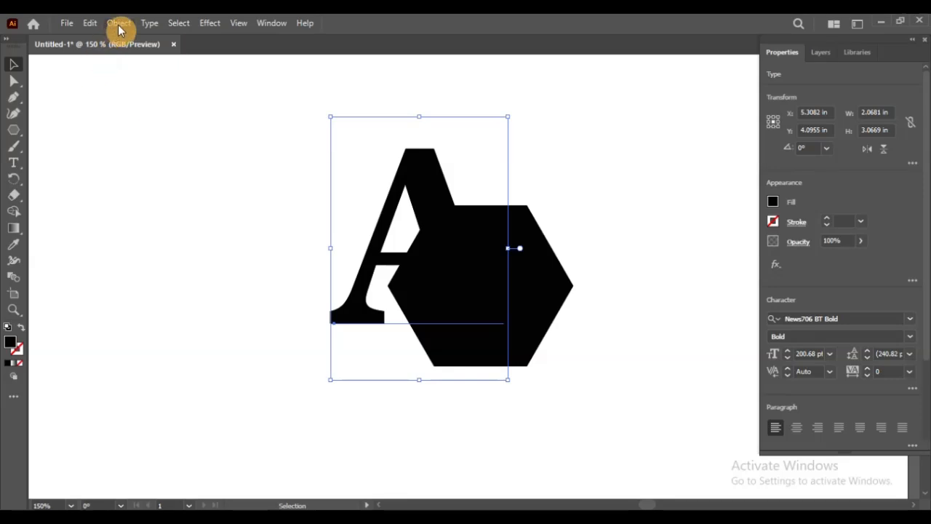
Convert the pasted A copy to outlines and offset it slightly down and right of the original.
right_click(424, 160)
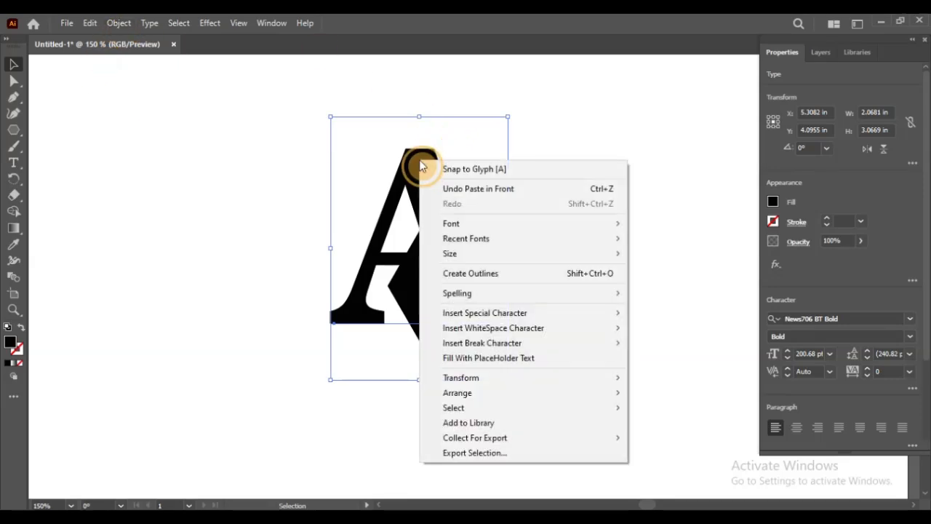
click(496, 274)
drag(437, 195, 479, 187)
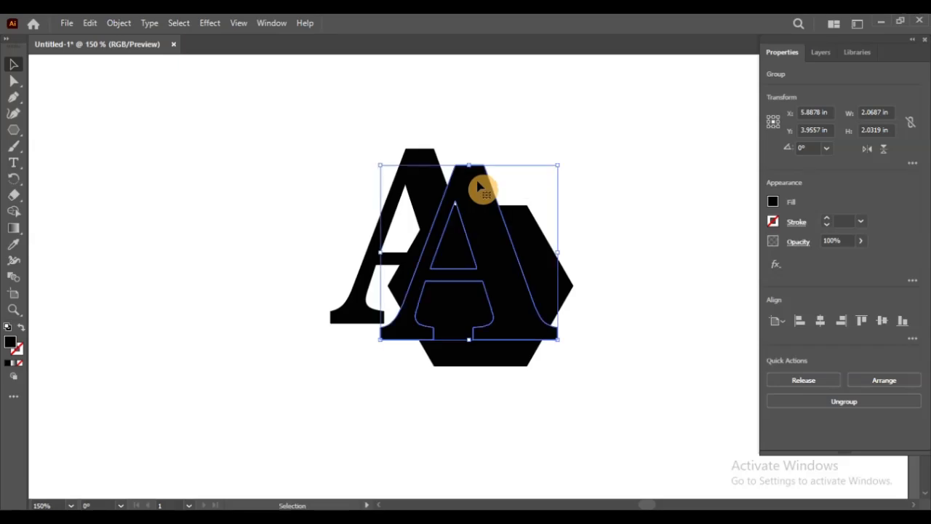
Move the hexagon away from the two letters to the empty area on their left.
shift+click(430, 161)
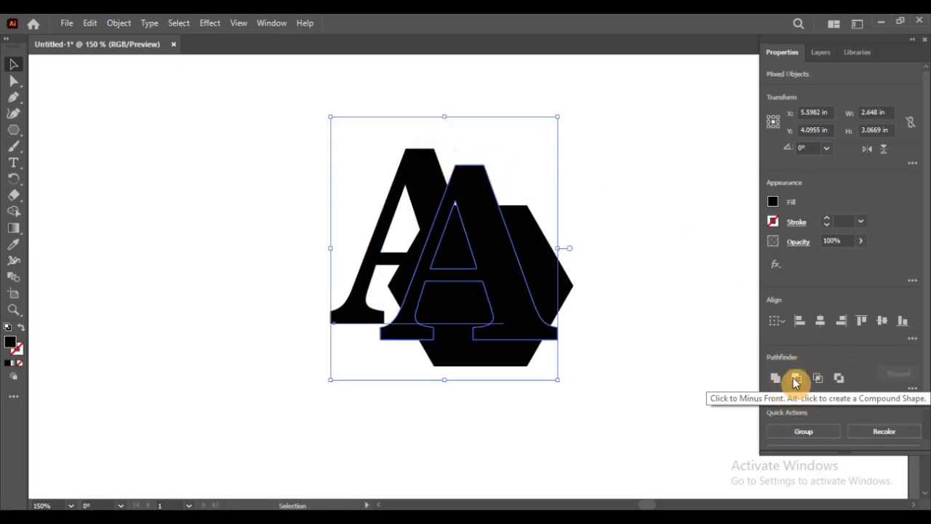
click(582, 267)
drag(565, 283, 270, 250)
Convert the original live-text A to outlines.
click(499, 218)
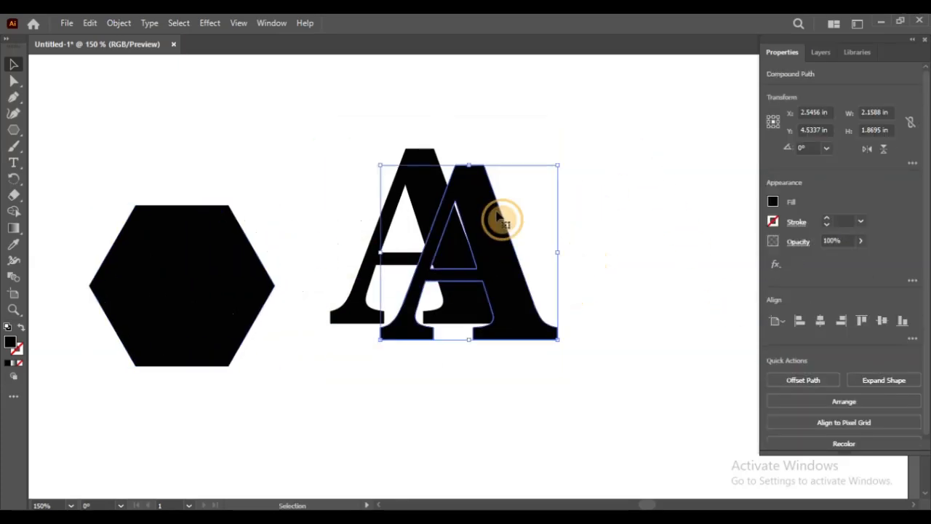
click(415, 152)
right_click(415, 150)
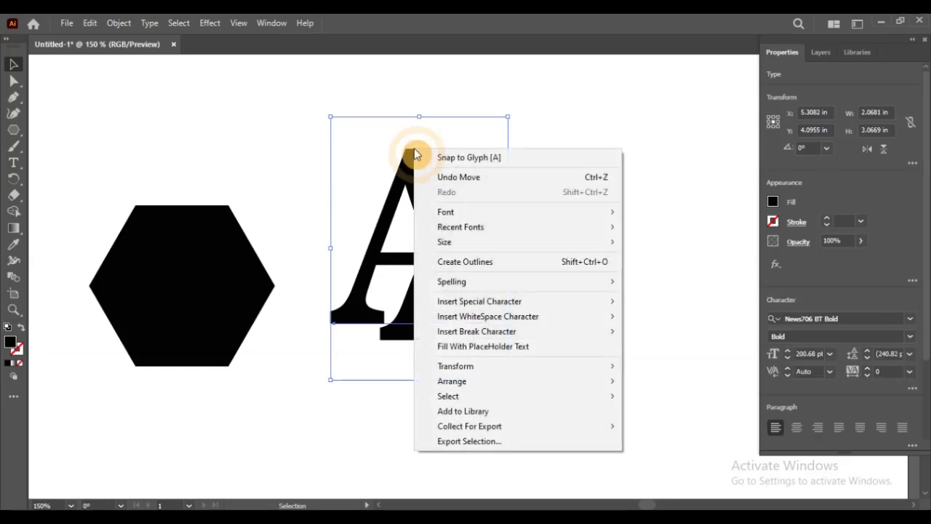
click(486, 263)
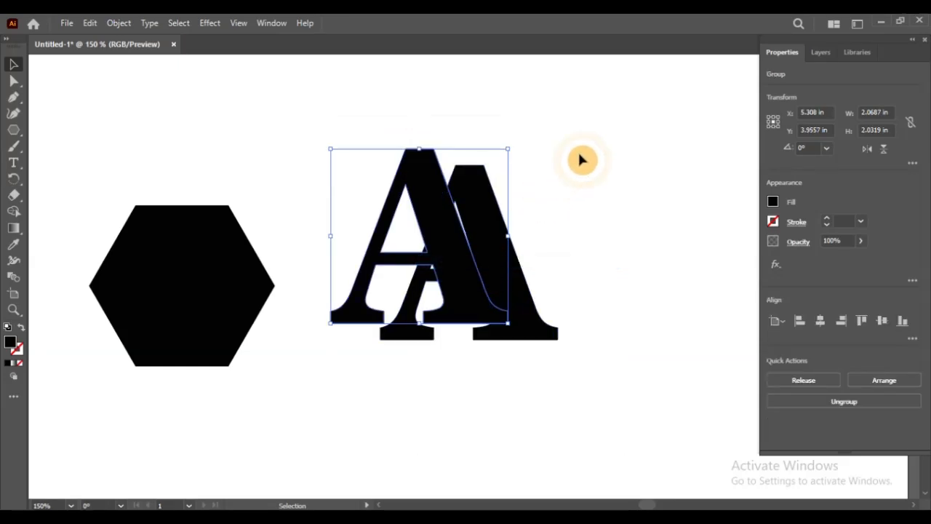
Send the offset A copy to the back, behind the original A.
click(492, 190)
right_click(484, 193)
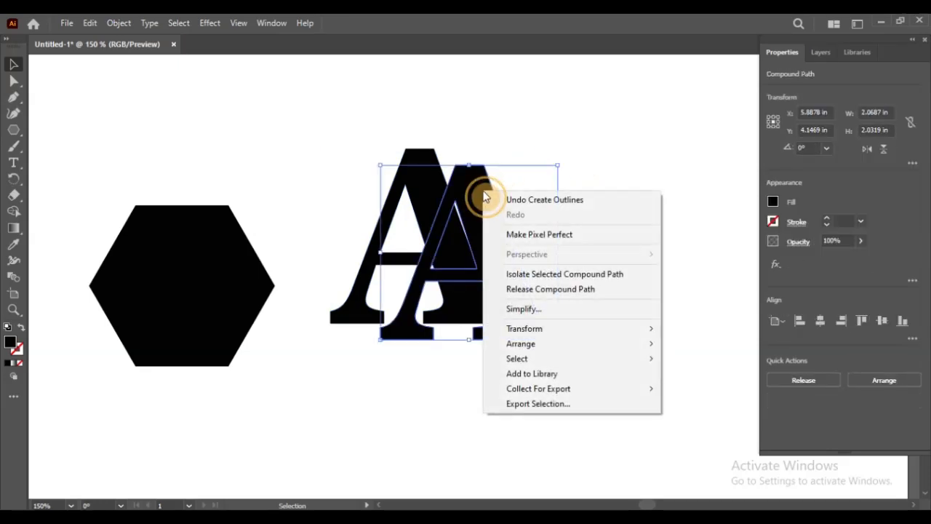
mouse_move(563, 343)
click(715, 390)
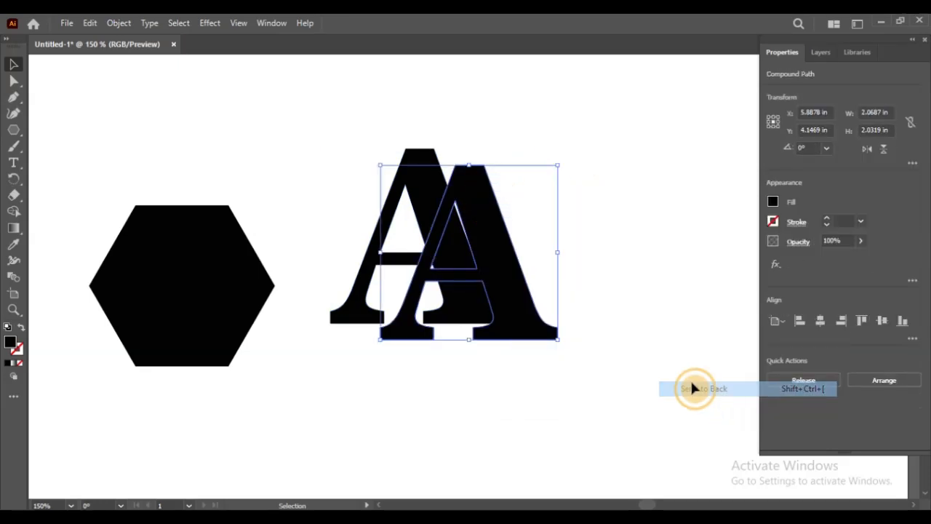
Try the Intersect and Minus Front Pathfinder operations on the two overlapping A shapes, undoing each one.
shift+click(429, 160)
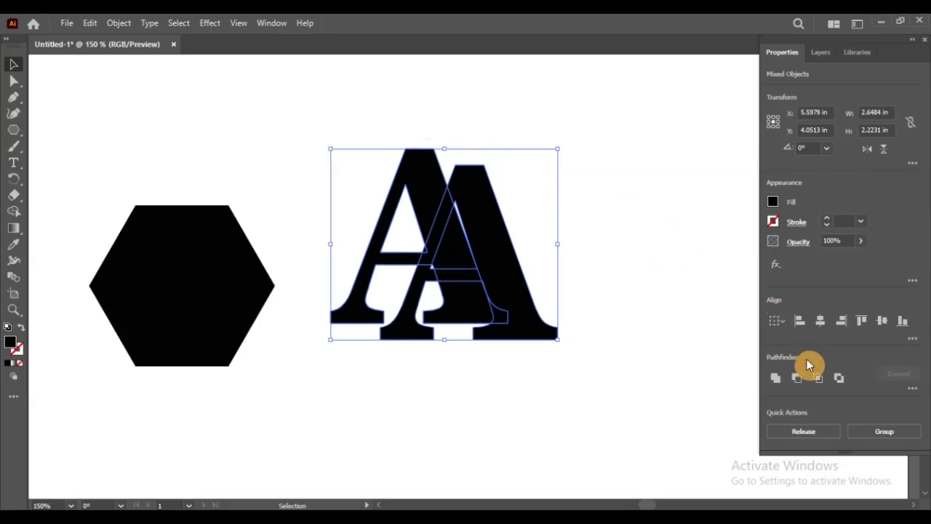
click(818, 378)
key(ctrl+z)
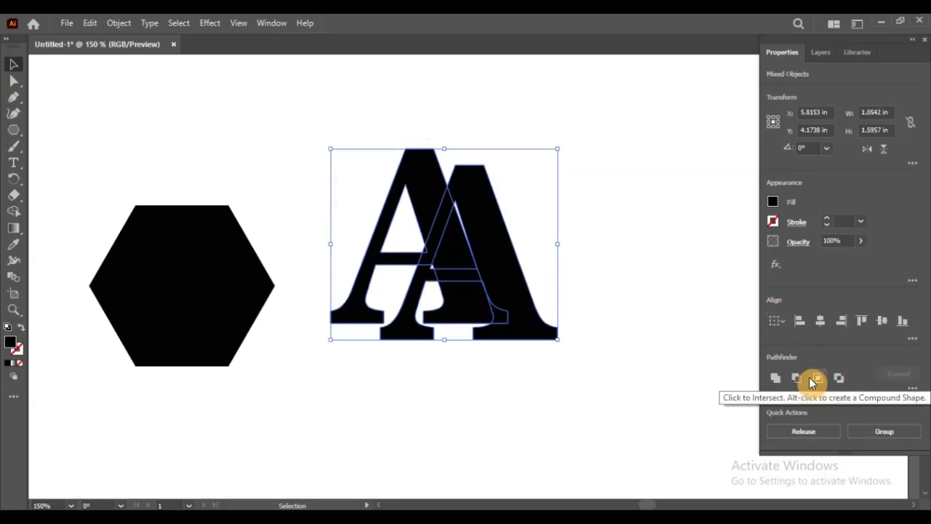
click(797, 378)
key(ctrl+z)
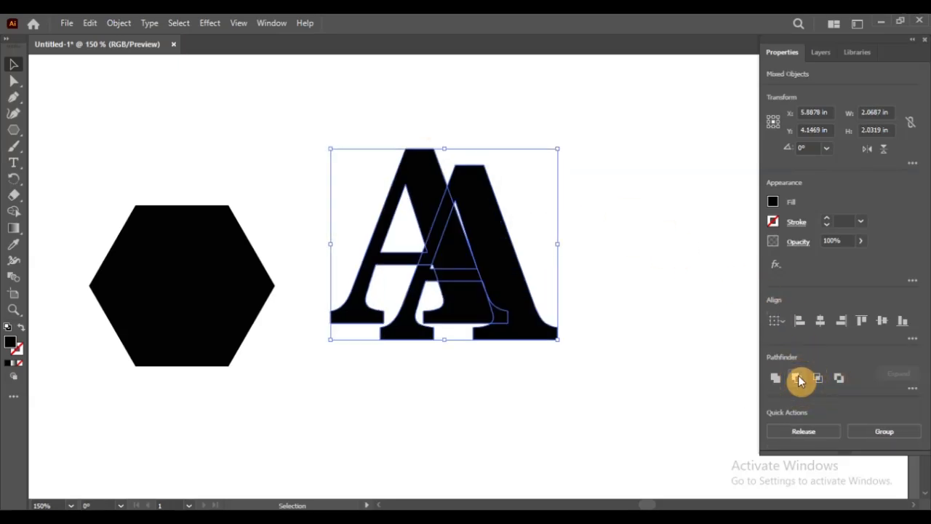
Pull the offset A copy away from the original A and remove it from the artboard.
click(613, 188)
drag(500, 222, 468, 315)
key(ctrl+z)
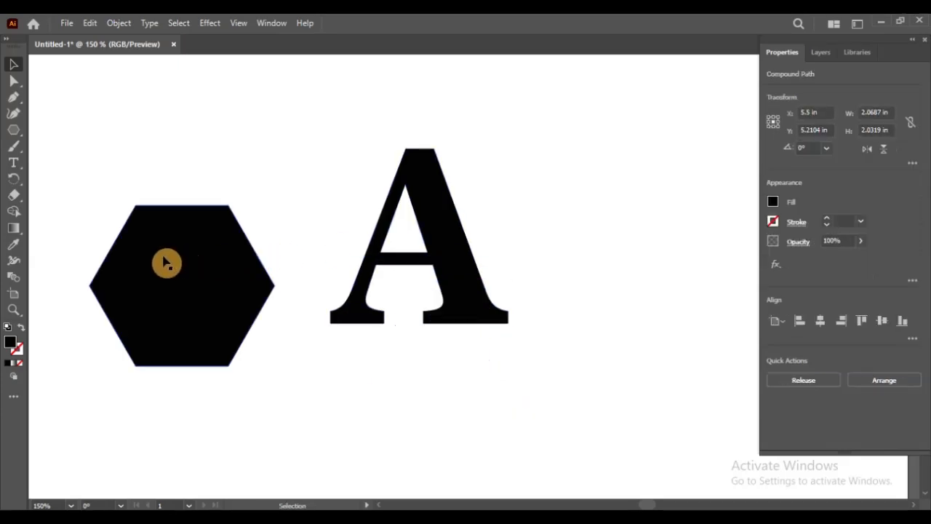
Place the hexagon over the A's upper left, enlarge it to about 2.39 by 2.07 in and rotate it about 9° clockwise along the letter's edge.
drag(227, 317, 380, 216)
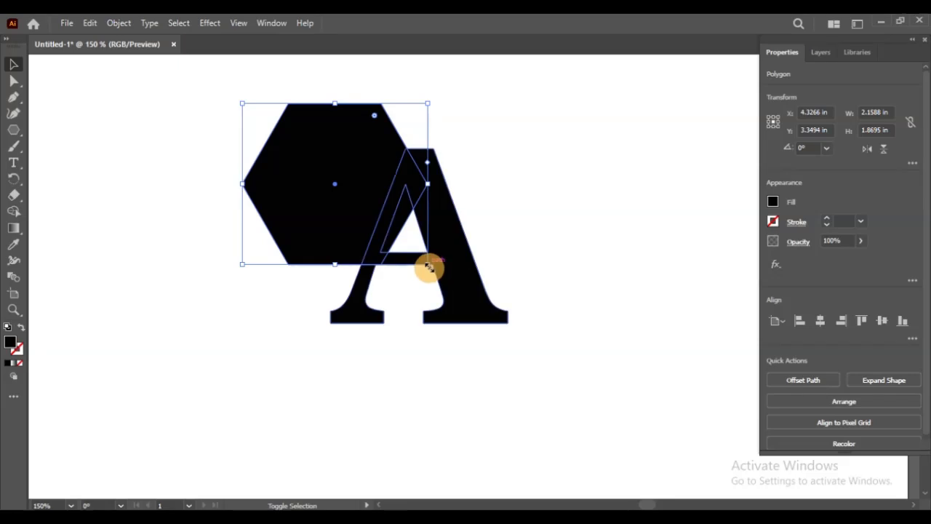
drag(429, 266, 448, 308)
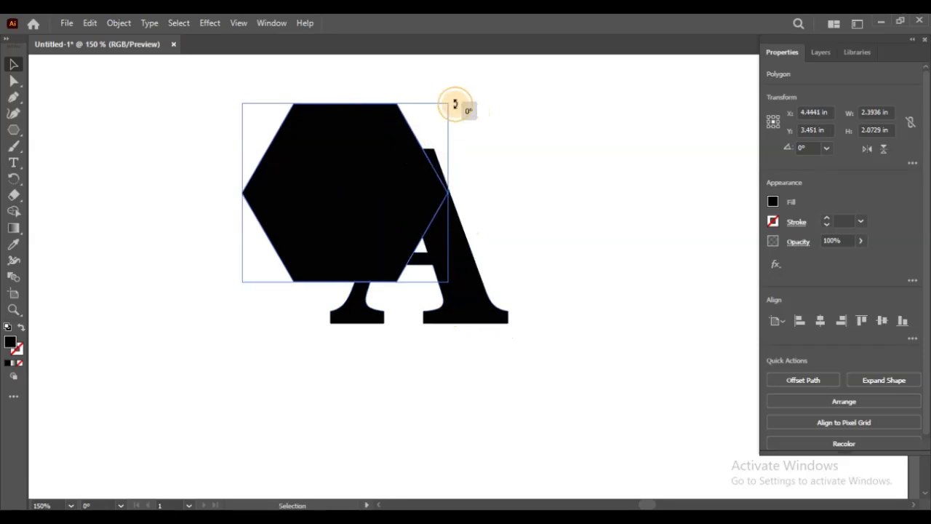
drag(454, 104, 461, 121)
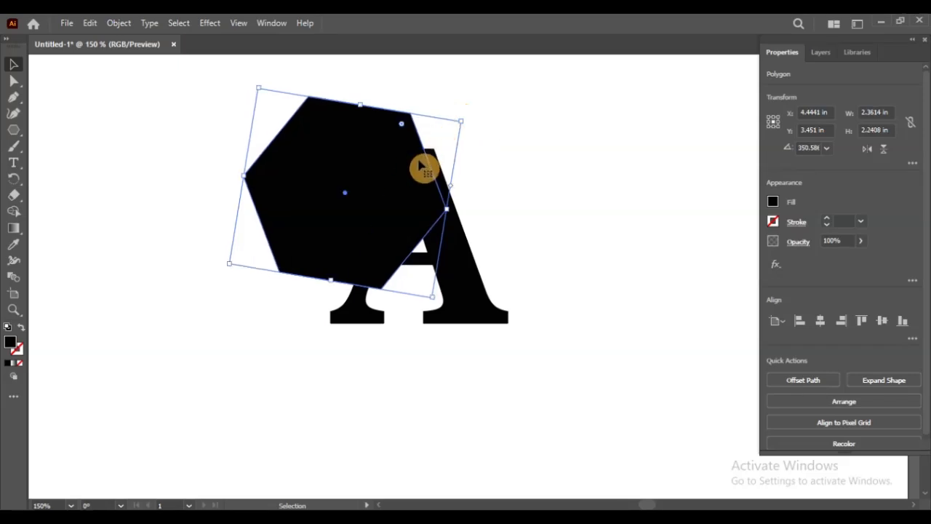
drag(420, 166, 432, 164)
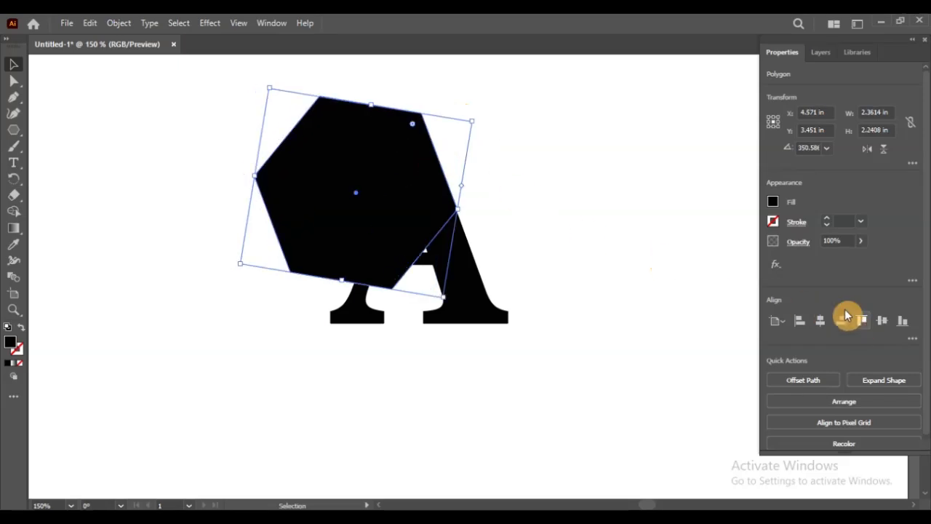
Fill the hexagon with the CMYK Cyan swatch.
click(861, 221)
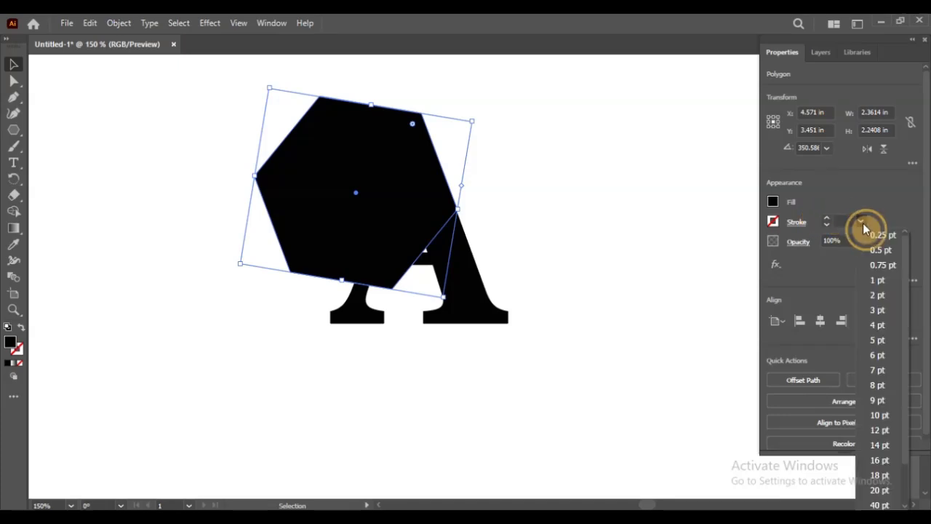
click(773, 204)
click(773, 204)
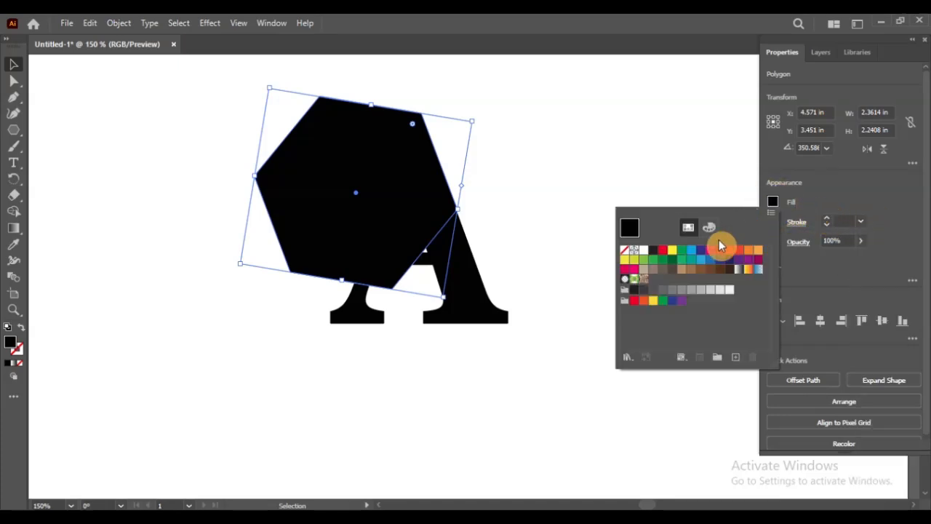
click(691, 251)
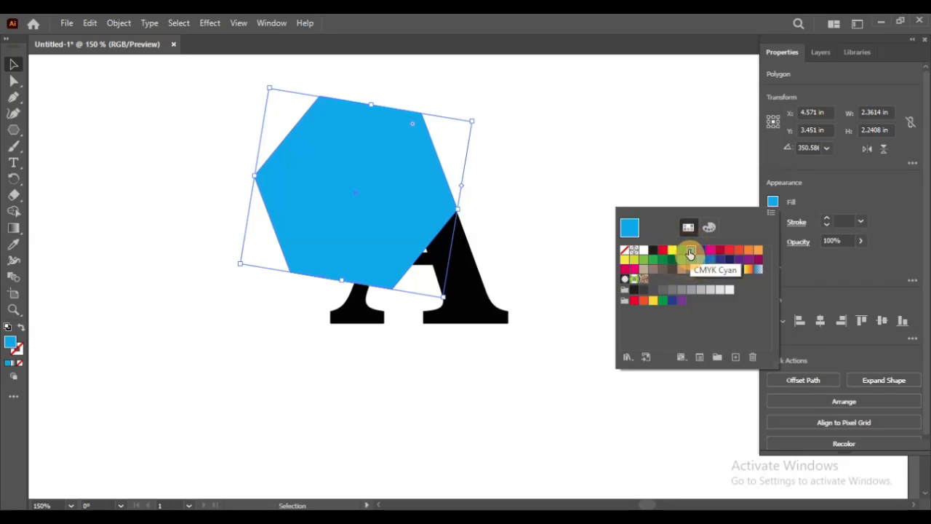
Remove the hexagon's fill and give it a 1 pt bright green outline, colour 00E706.
click(20, 363)
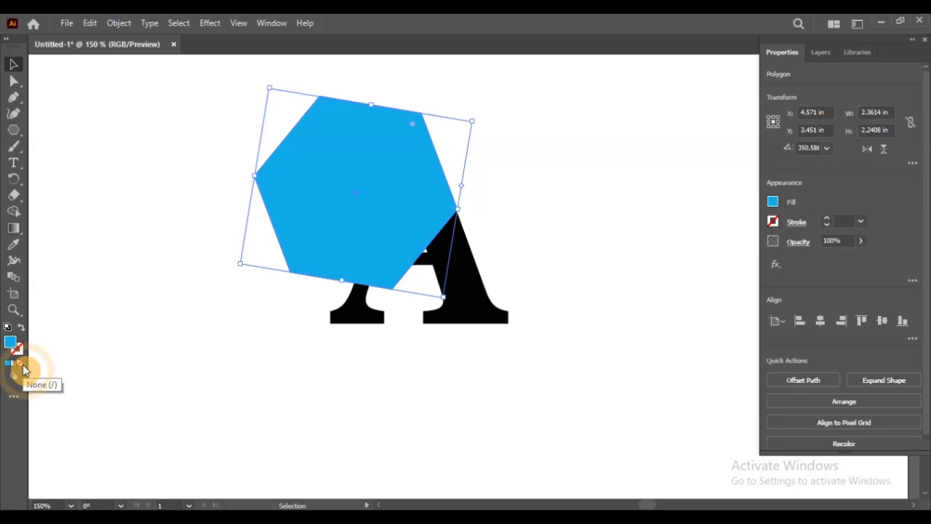
click(19, 362)
click(18, 350)
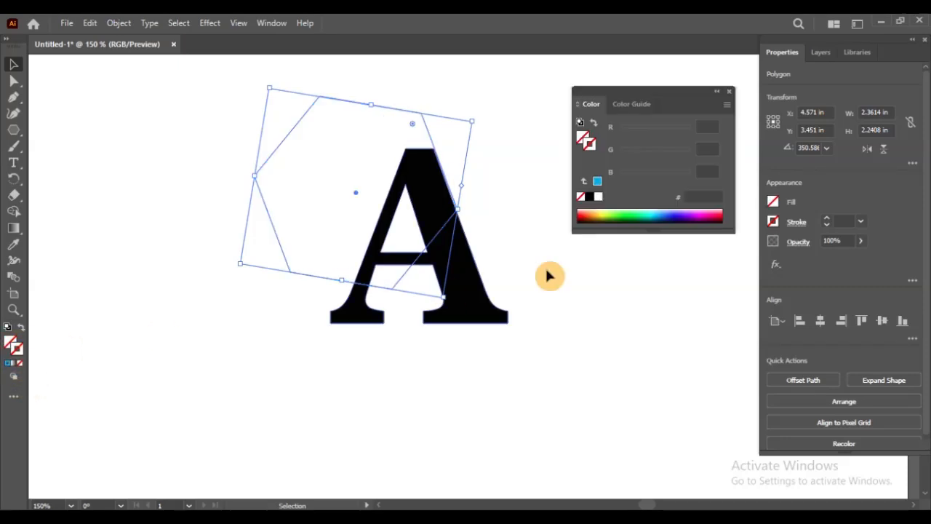
click(626, 216)
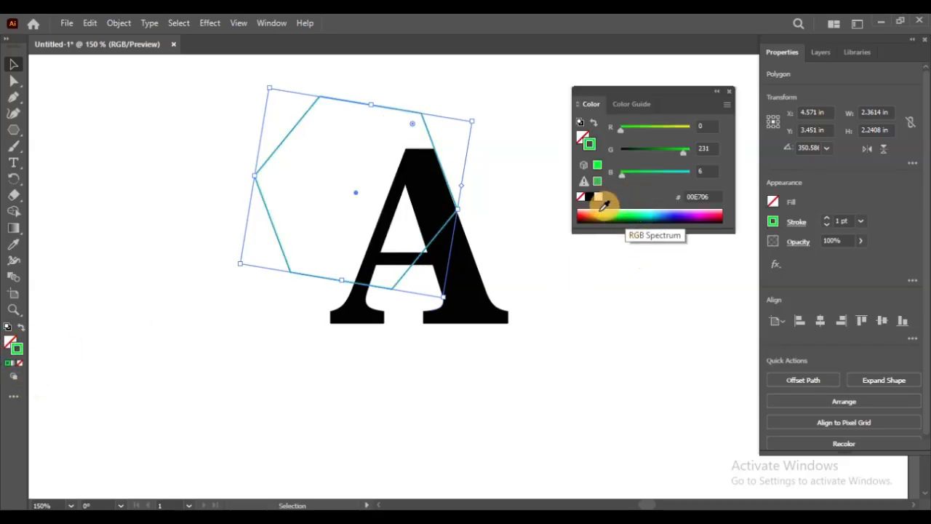
click(156, 155)
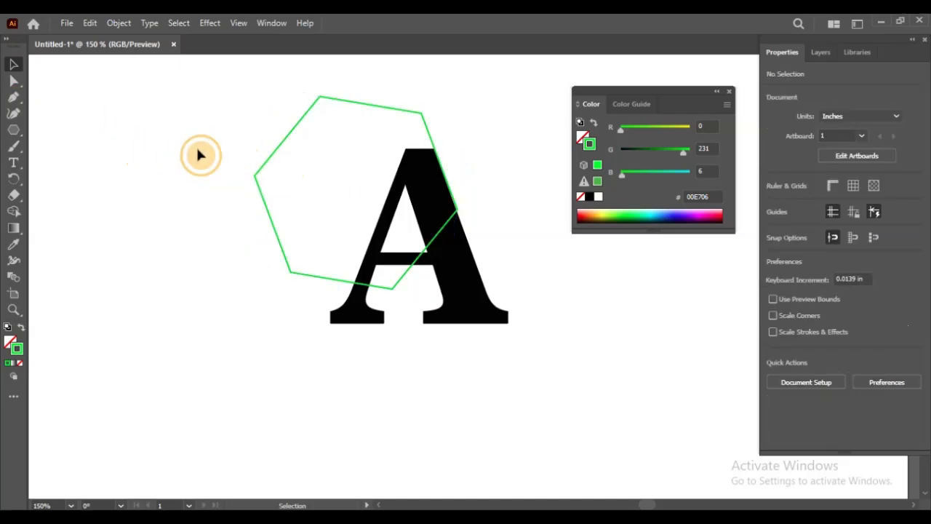
click(730, 96)
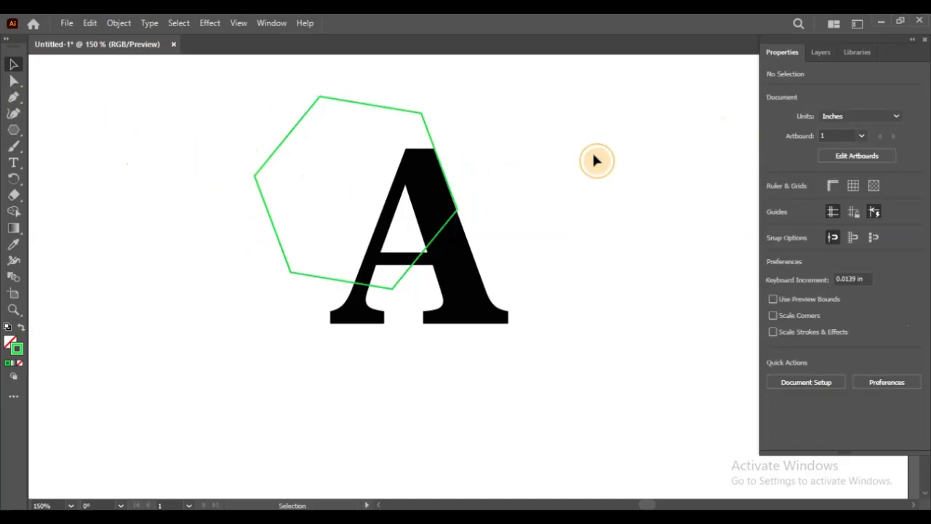
Draw a second, larger hexagon, position it around the A and enlarge it to about 4.16 by 4.04 in.
click(11, 130)
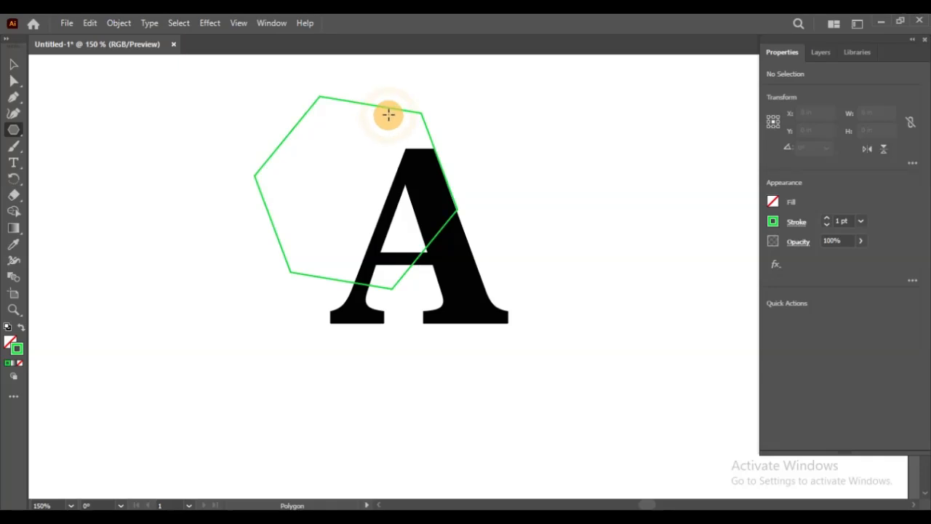
drag(205, 76, 318, 162)
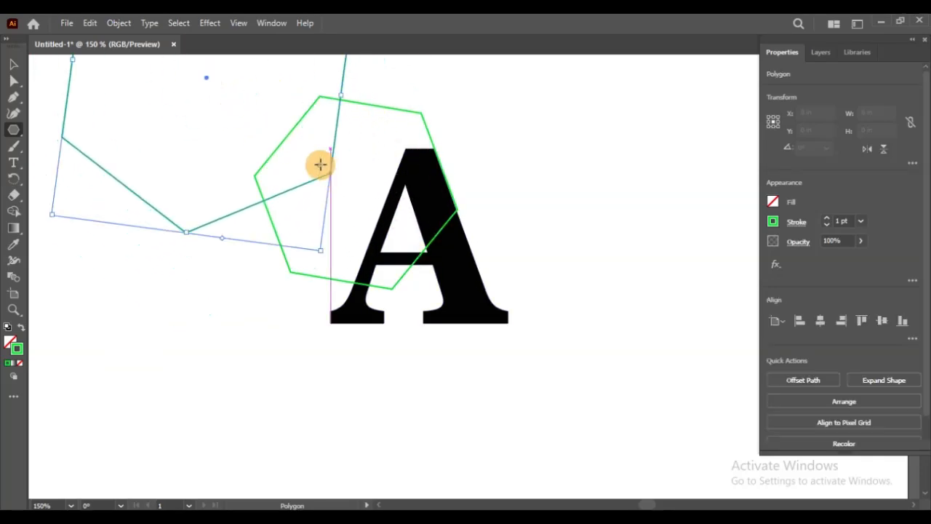
click(13, 64)
drag(158, 136, 340, 289)
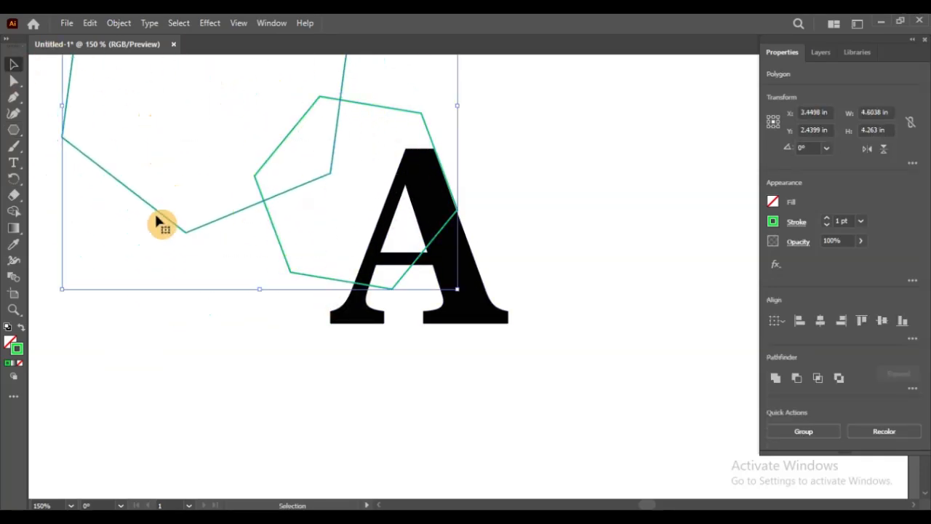
click(152, 271)
drag(176, 231, 354, 363)
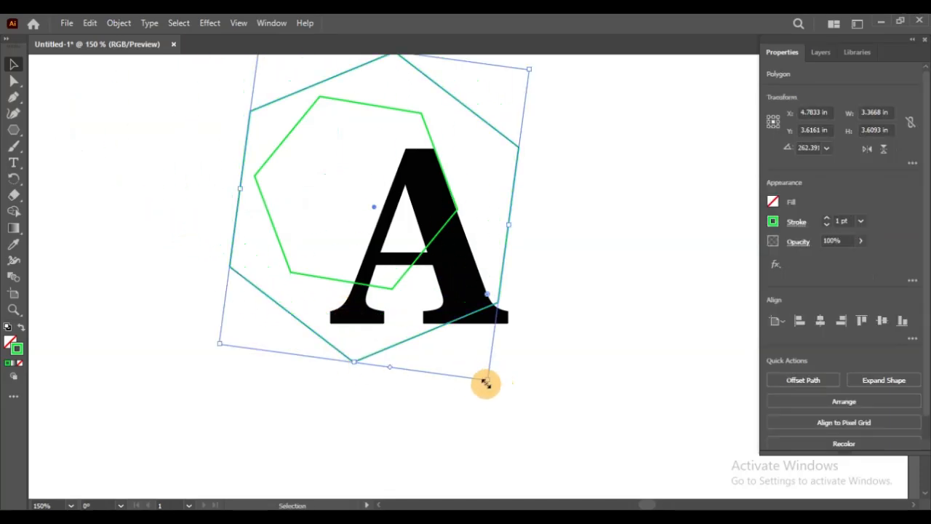
drag(486, 383, 549, 424)
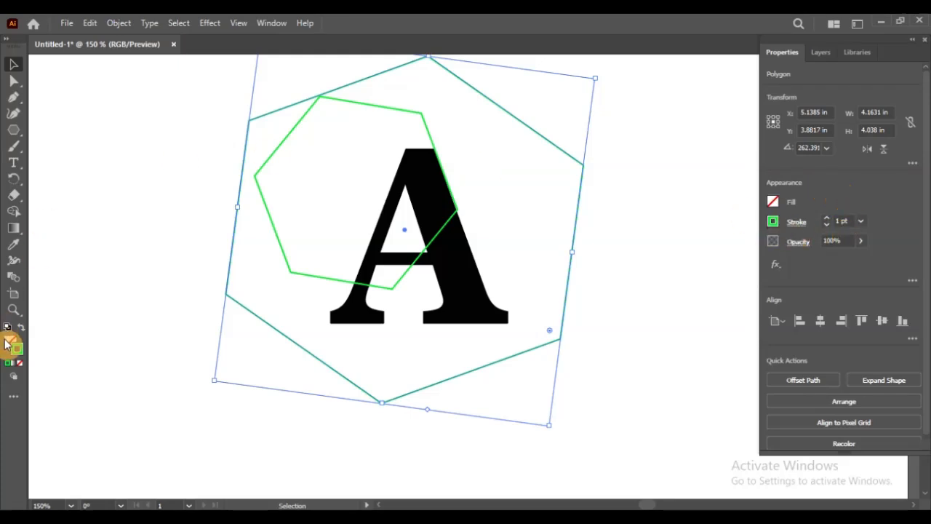
Remove the large hexagon's stroke and fill it with green 14B900.
click(20, 368)
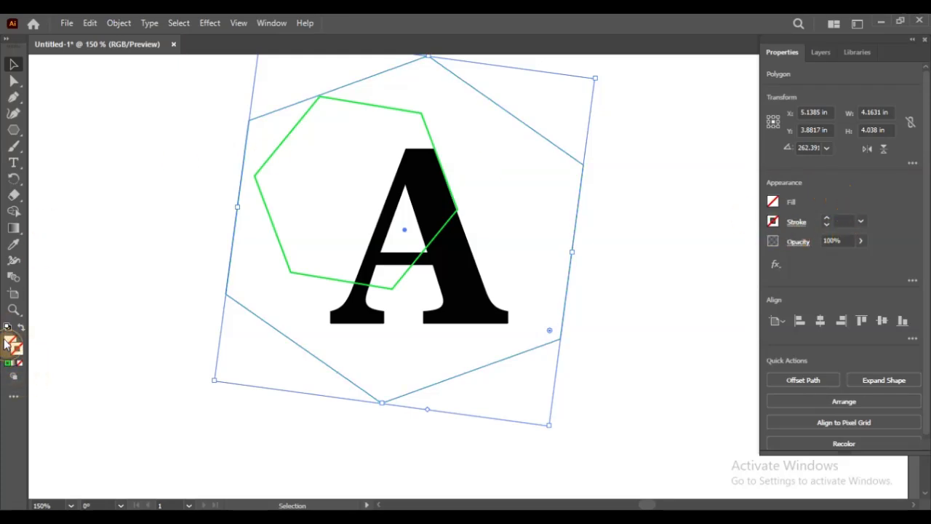
click(11, 346)
click(613, 216)
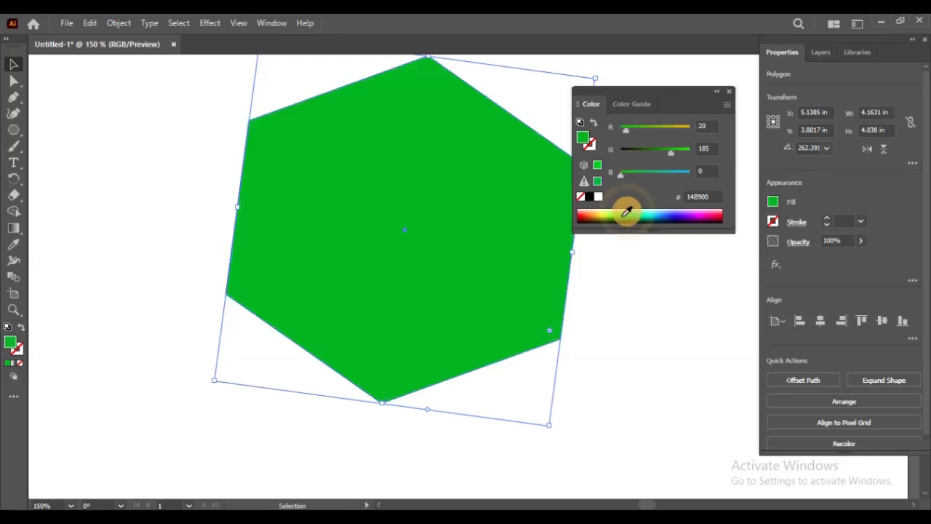
Send the large green hexagon to the back, behind the A and the outlined hexagon.
right_click(386, 174)
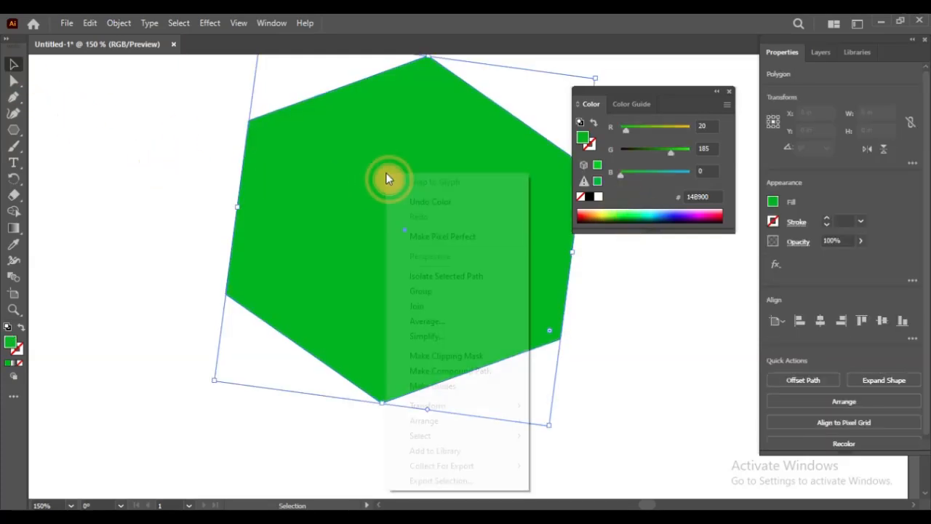
mouse_move(469, 430)
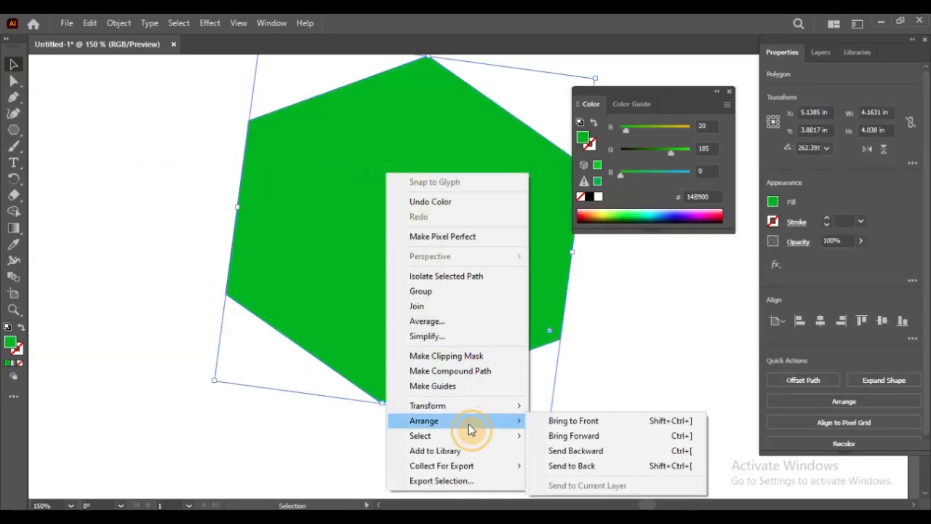
click(591, 466)
click(687, 326)
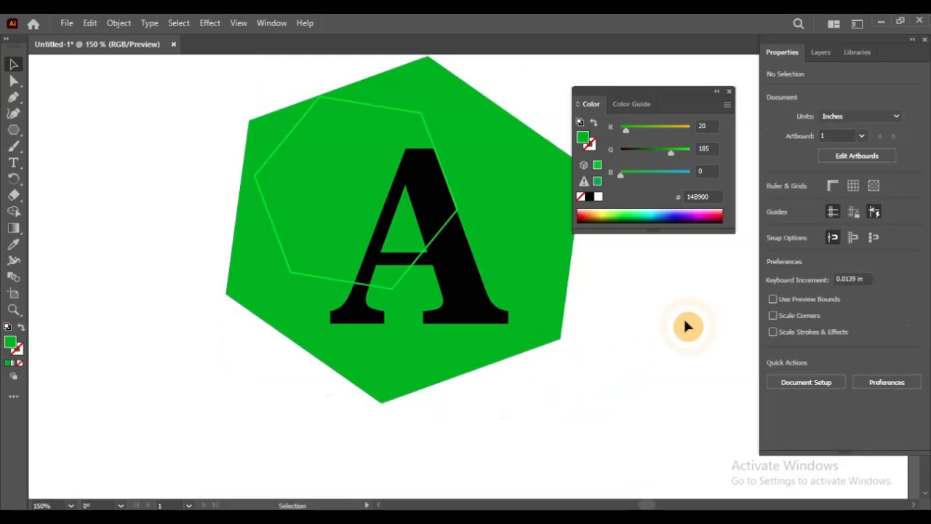
click(730, 93)
Try shifting the large green hexagon to the right of the A, and undo the move.
scroll(327, 264, down, 2)
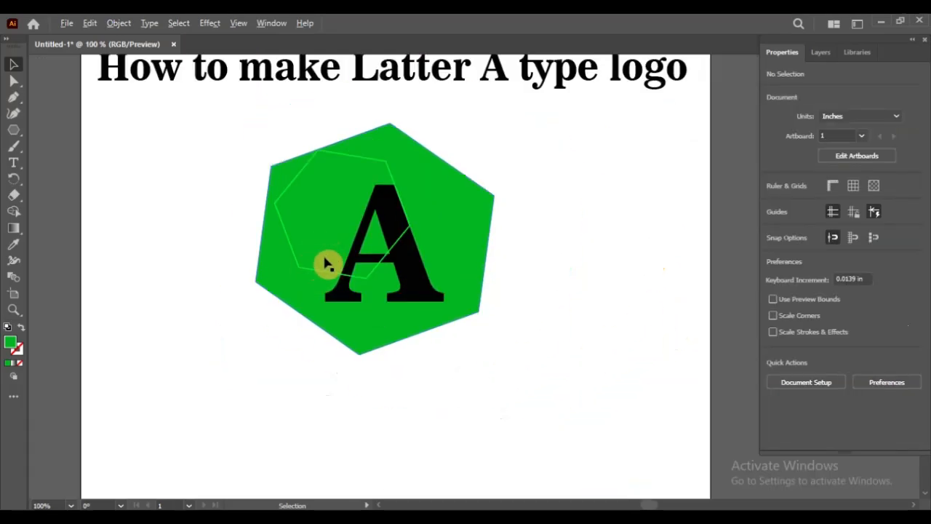
scroll(510, 199, up, 2)
scroll(456, 185, up, 1)
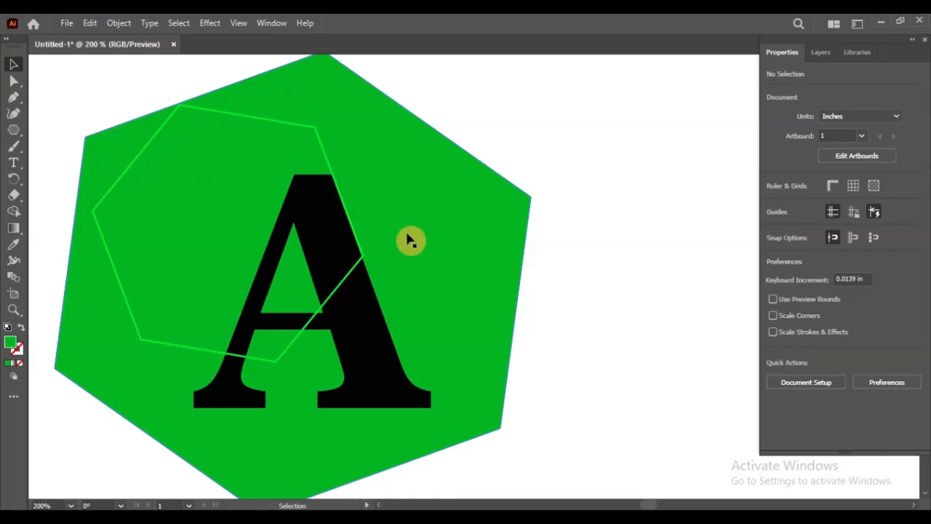
click(284, 141)
drag(284, 142, 380, 151)
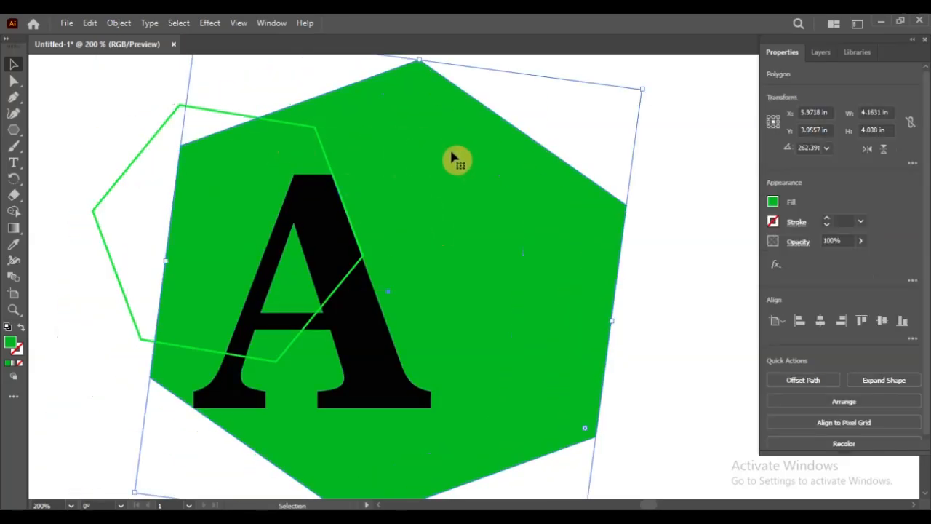
key(ctrl+z)
click(578, 141)
scroll(454, 149, down, 1)
scroll(415, 197, up, 1)
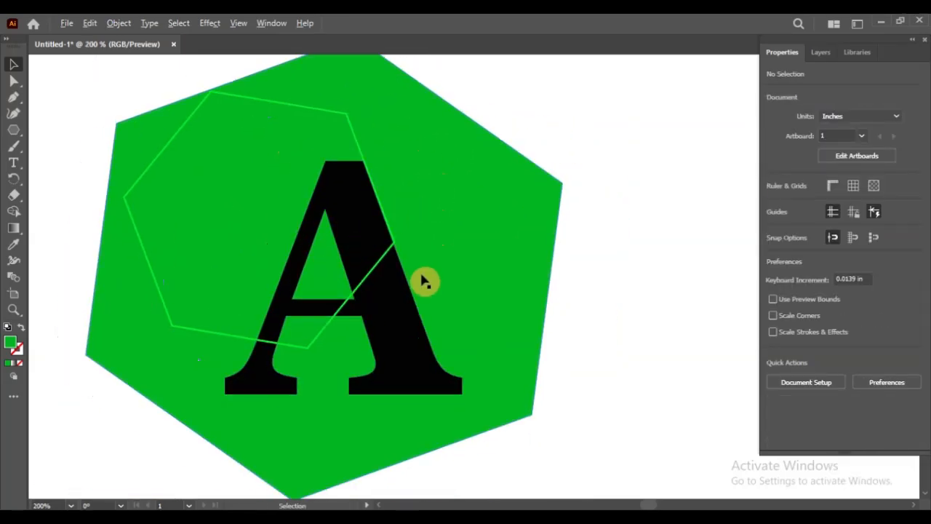
Resize the outlined hexagon over the upper part of the A to about 2.45 by 2.54 in.
click(362, 149)
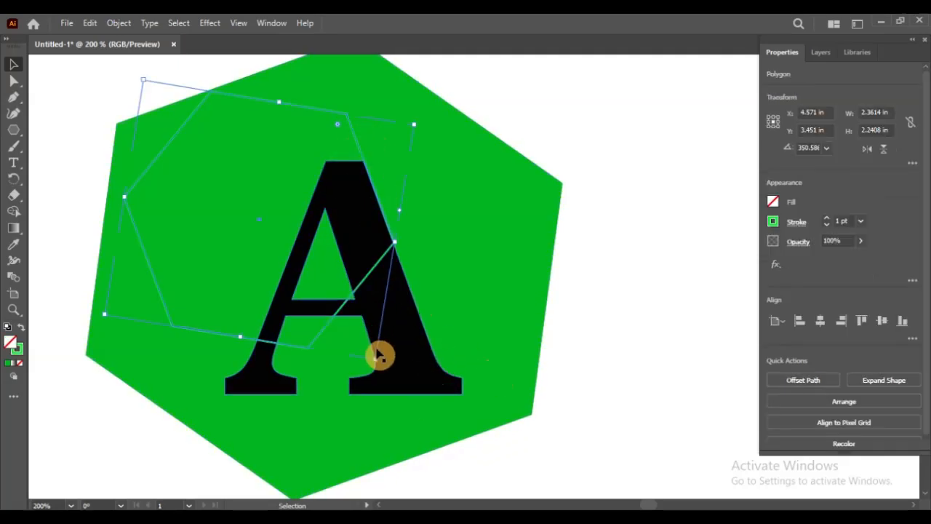
drag(374, 363, 359, 343)
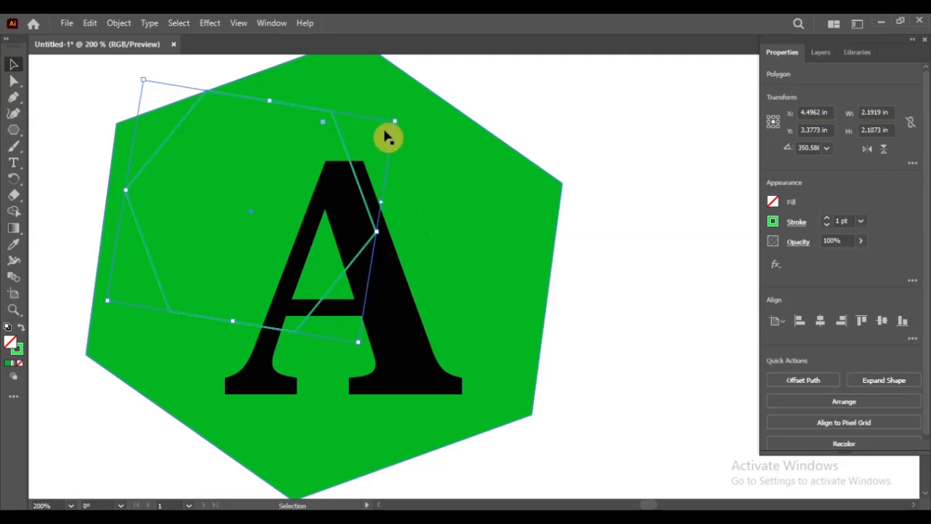
drag(393, 120, 432, 79)
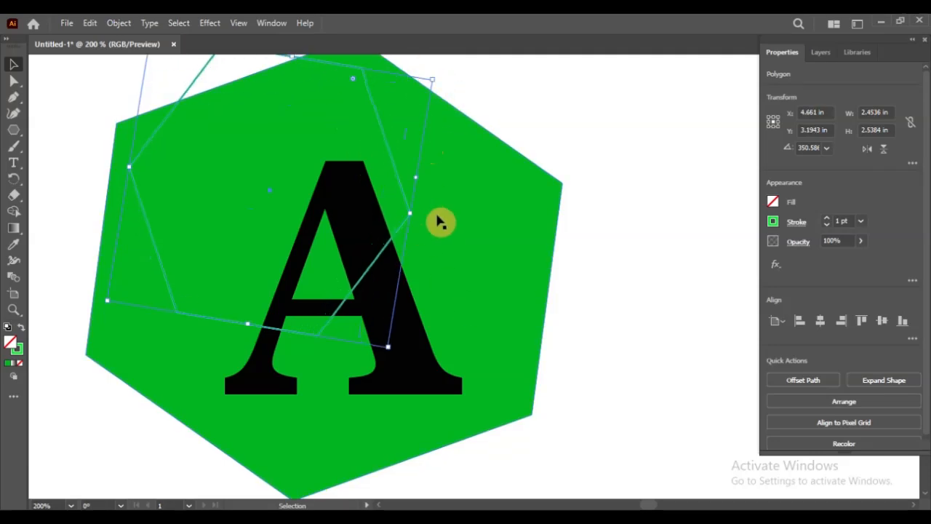
Try intersecting the black A with the outlined hexagon, and undo it.
shift+click(417, 345)
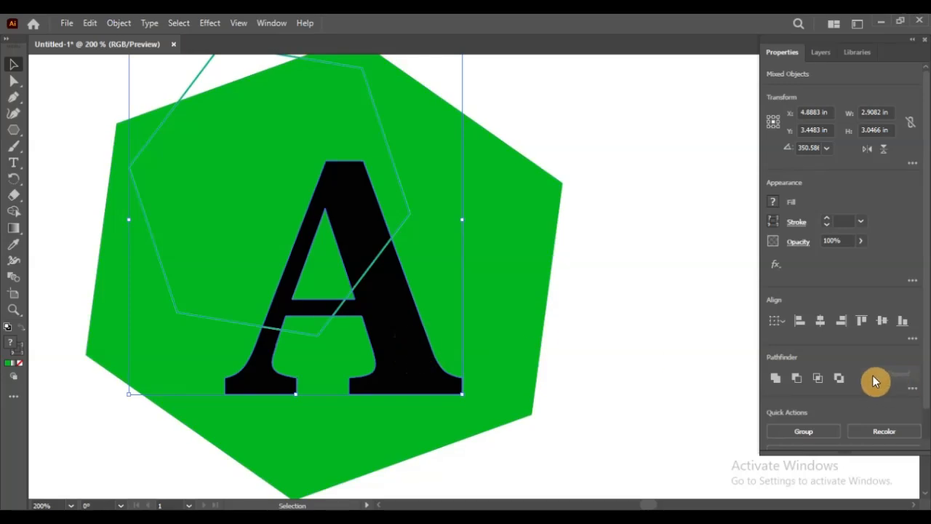
click(797, 378)
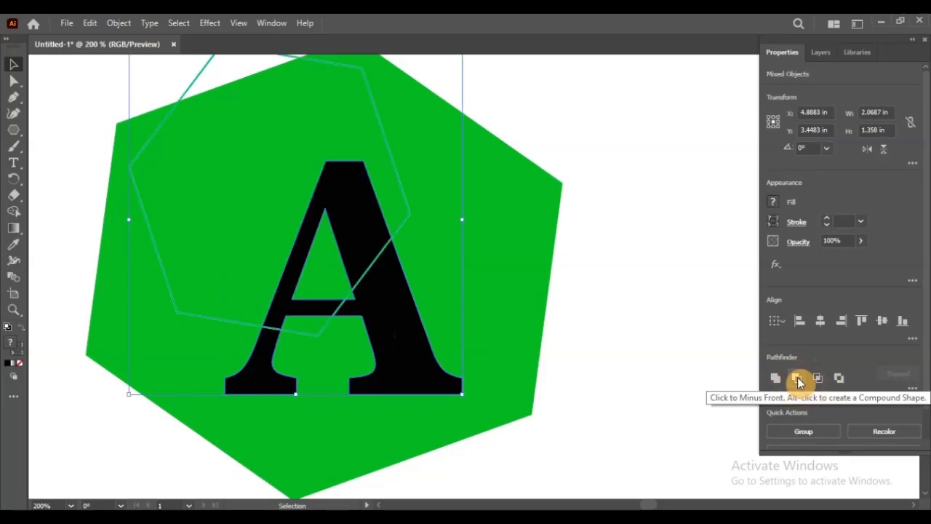
click(800, 377)
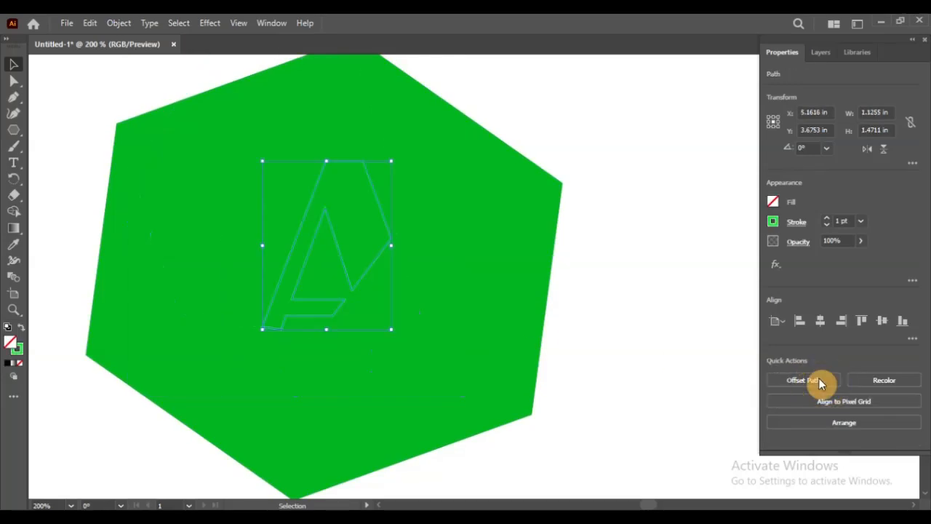
key(ctrl+z)
click(619, 210)
Copy the black A and paste the duplicate directly in front of the original.
click(399, 331)
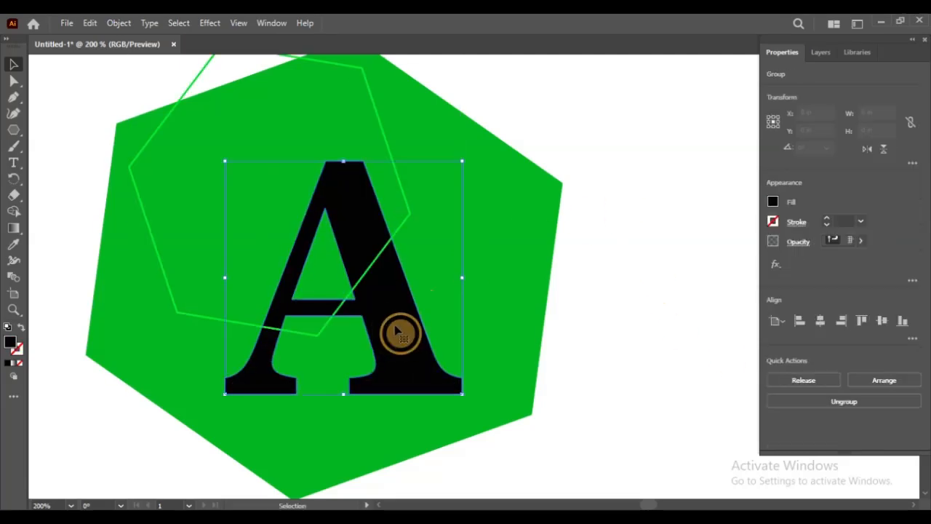
click(89, 22)
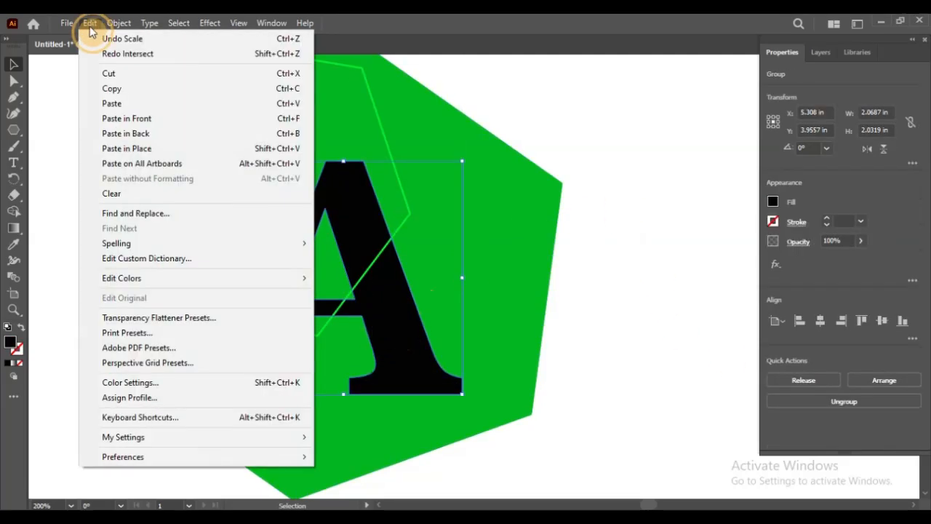
click(101, 88)
click(90, 23)
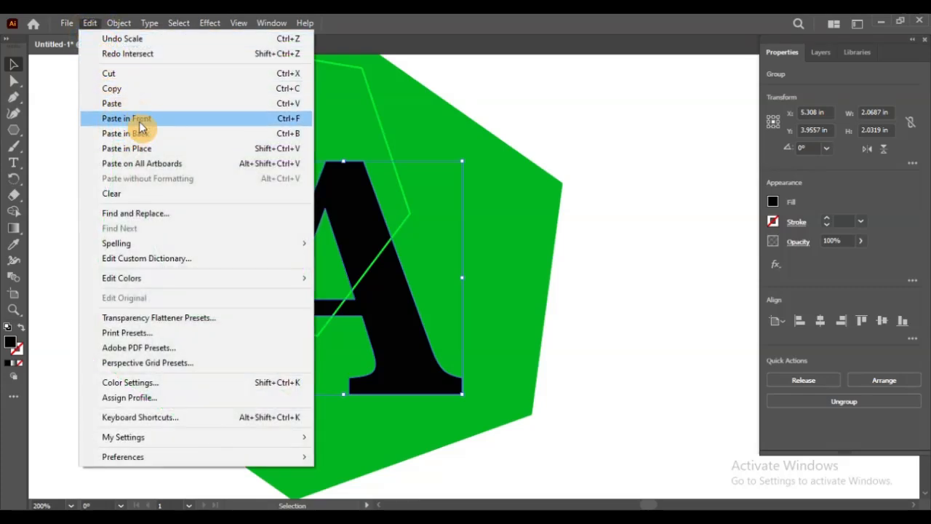
click(139, 124)
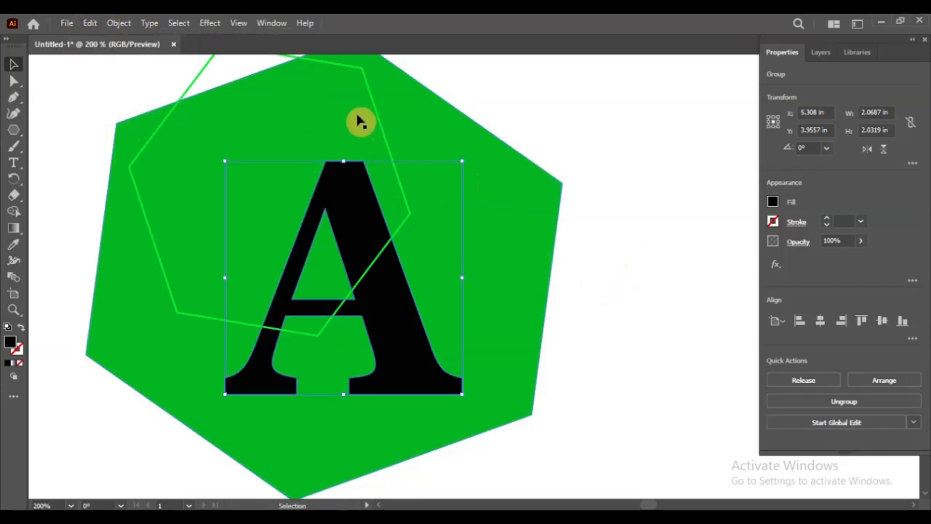
Try intersecting the pasted copy of the A with the thin-outlined hexagon, and undo it.
shift+click(378, 118)
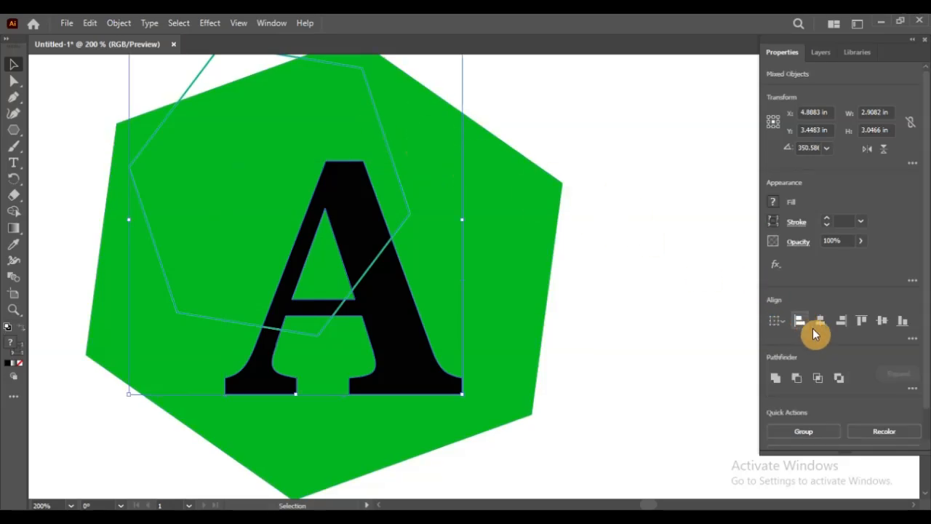
click(816, 378)
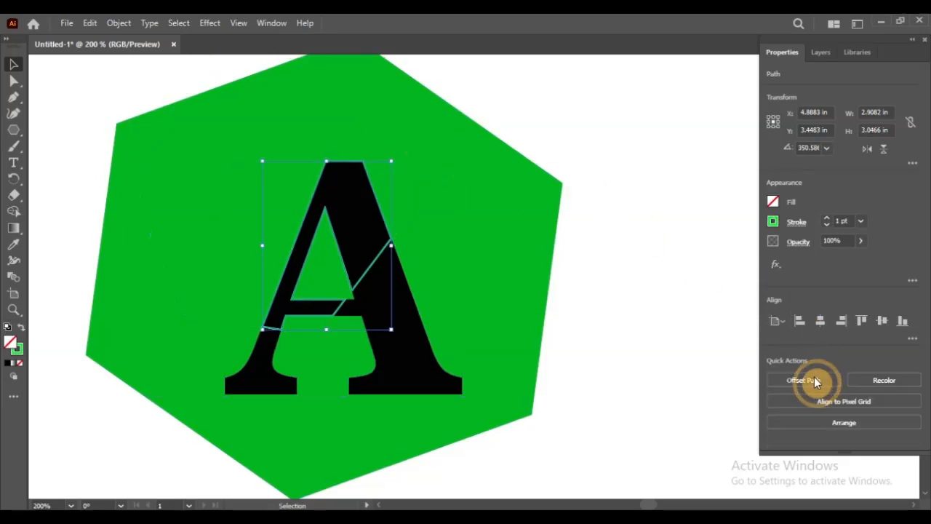
click(641, 197)
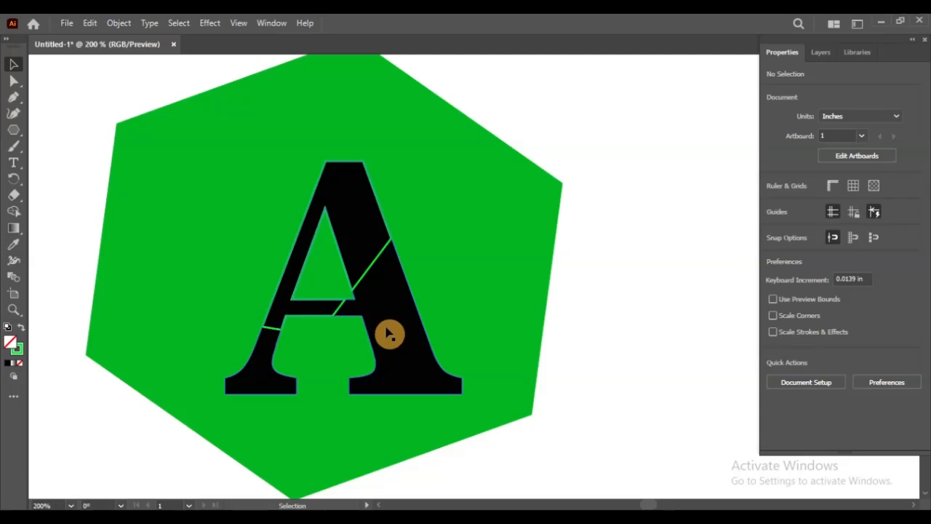
key(ctrl+z)
click(645, 191)
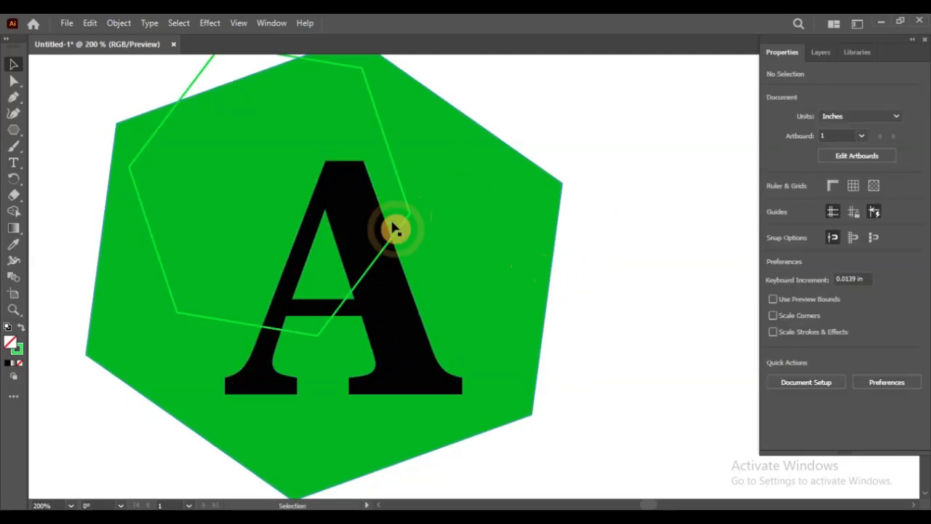
Set the outlined hexagon's stroke weight to 8 pt.
drag(397, 232, 353, 233)
key(ctrl+z)
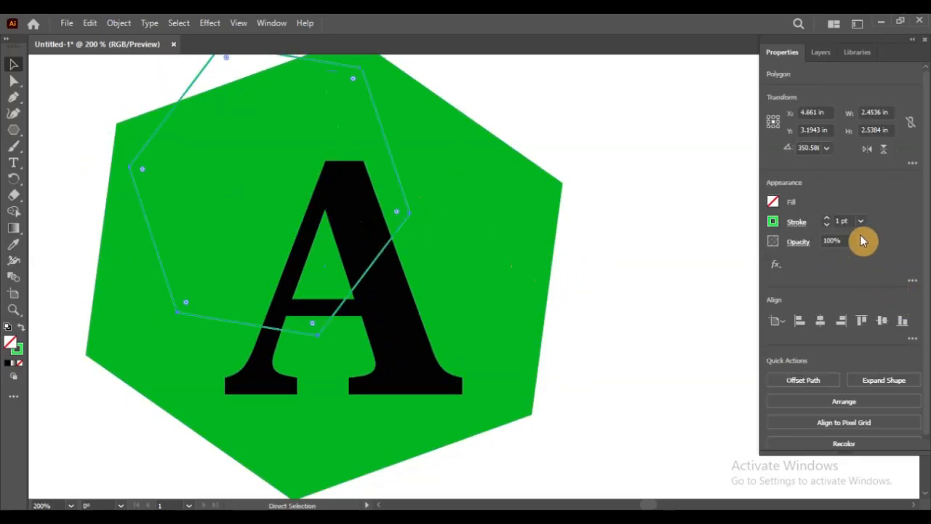
click(860, 222)
click(878, 340)
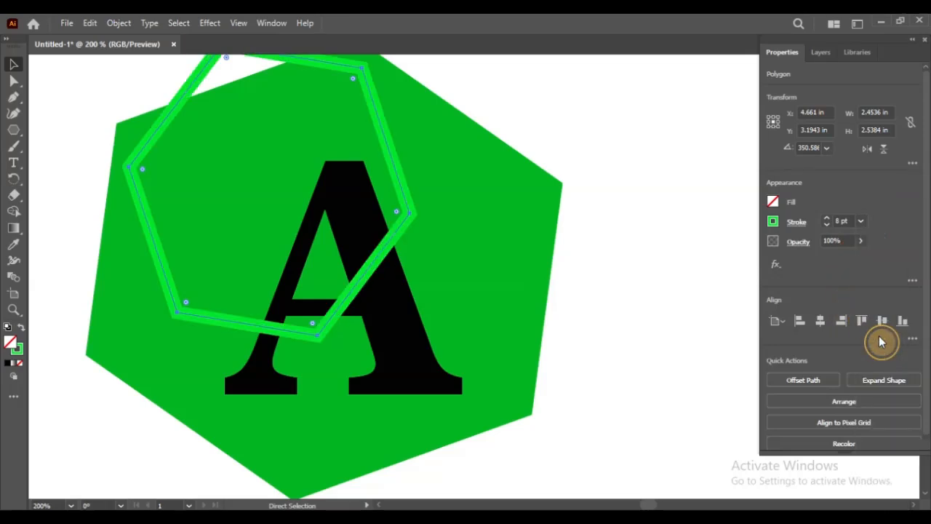
click(660, 177)
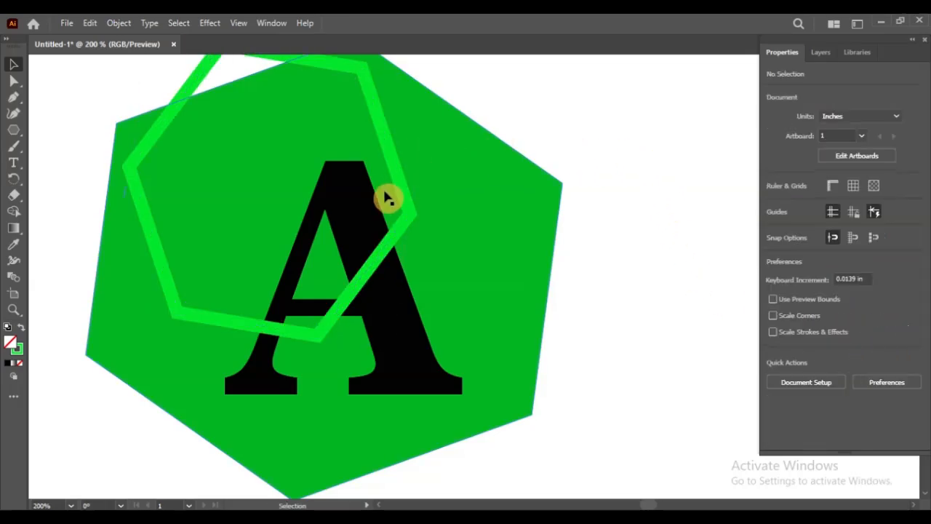
Try making a clipping mask from the 8 pt outlined hexagon and the front copy of the A, and undo it.
click(409, 217)
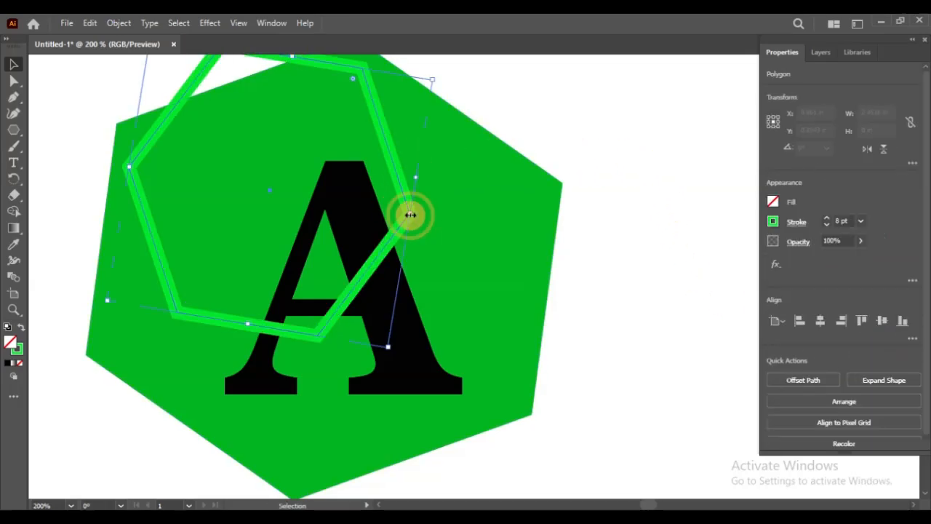
shift+click(410, 296)
right_click(409, 294)
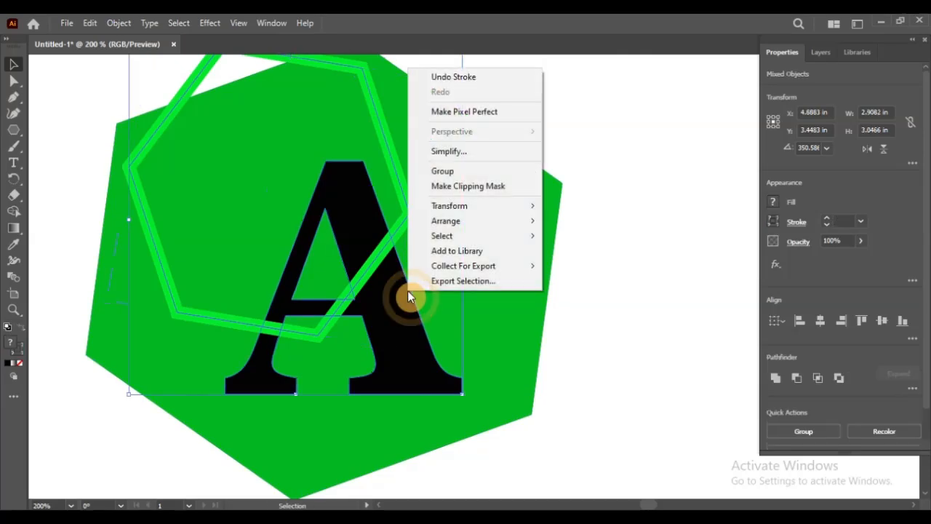
click(476, 186)
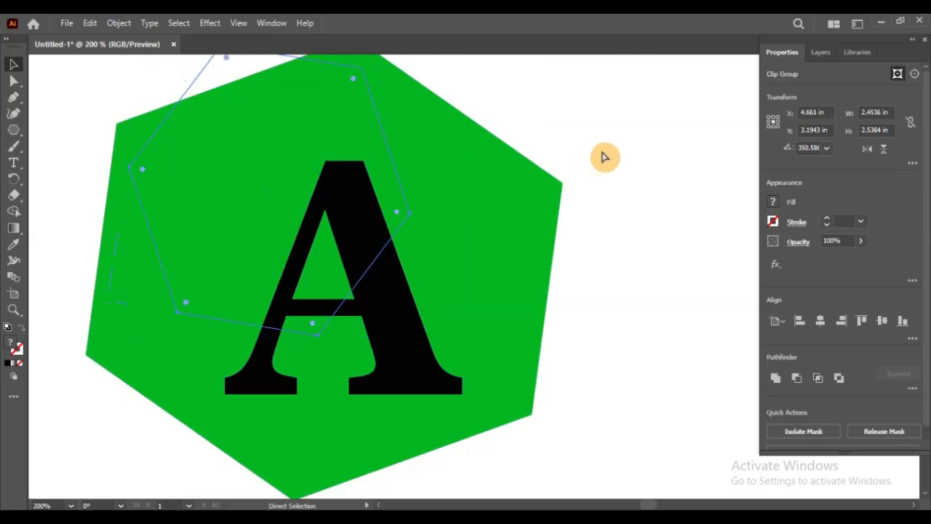
key(ctrl+z)
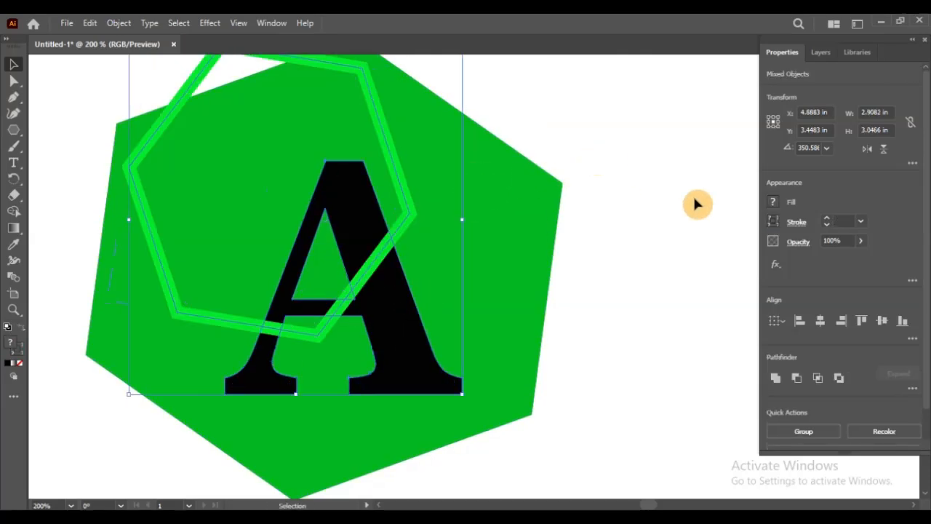
Intersect the selected front copy of the A with the 8 pt outlined hexagon.
click(818, 378)
click(611, 158)
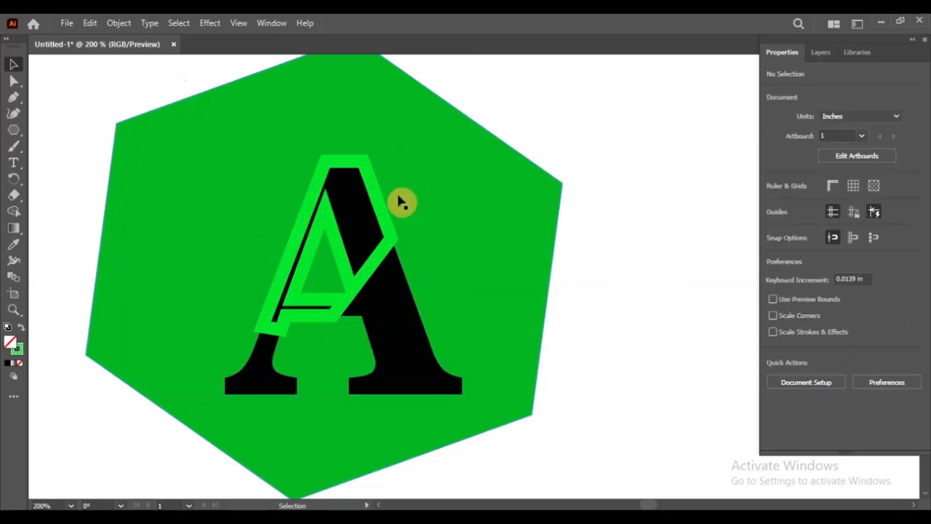
Try moving the green background hexagon, the black A and the green-outlined piece aside in turn, undoing each move.
drag(393, 209, 520, 166)
key(ctrl+z)
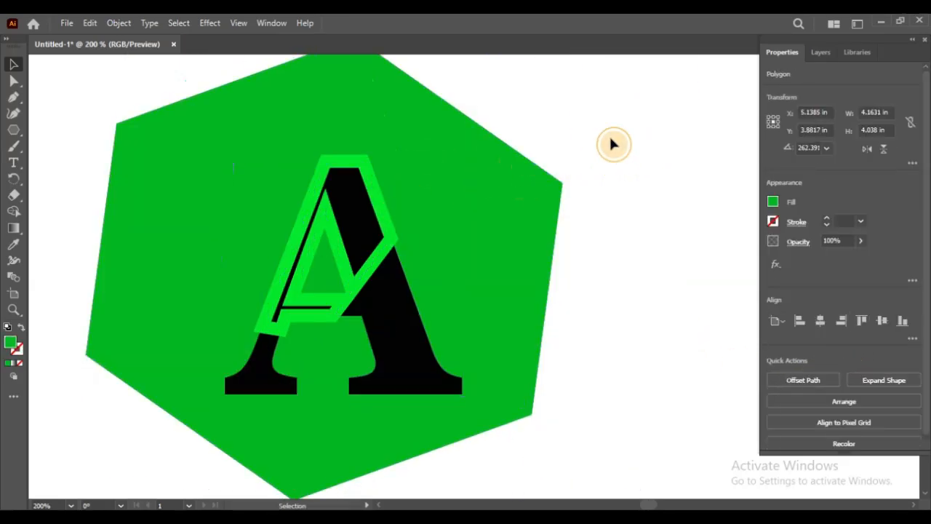
click(611, 143)
drag(373, 242, 482, 202)
key(ctrl+z)
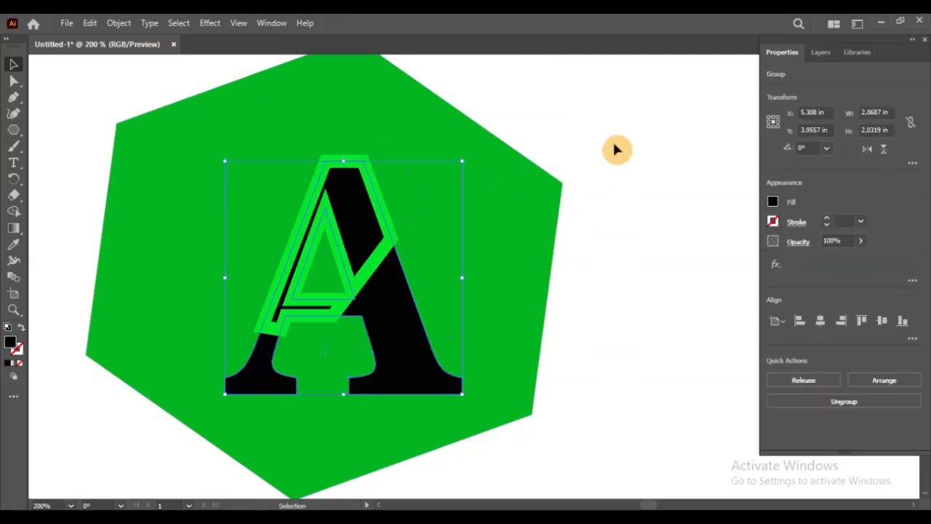
click(616, 147)
drag(333, 227, 468, 206)
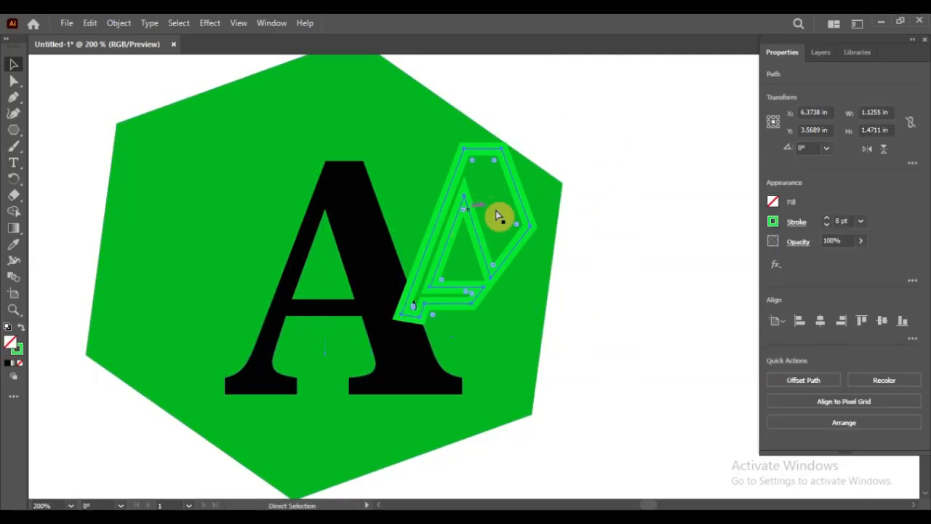
key(ctrl+z)
click(619, 168)
scroll(531, 224, down, 1)
scroll(339, 216, up, 1)
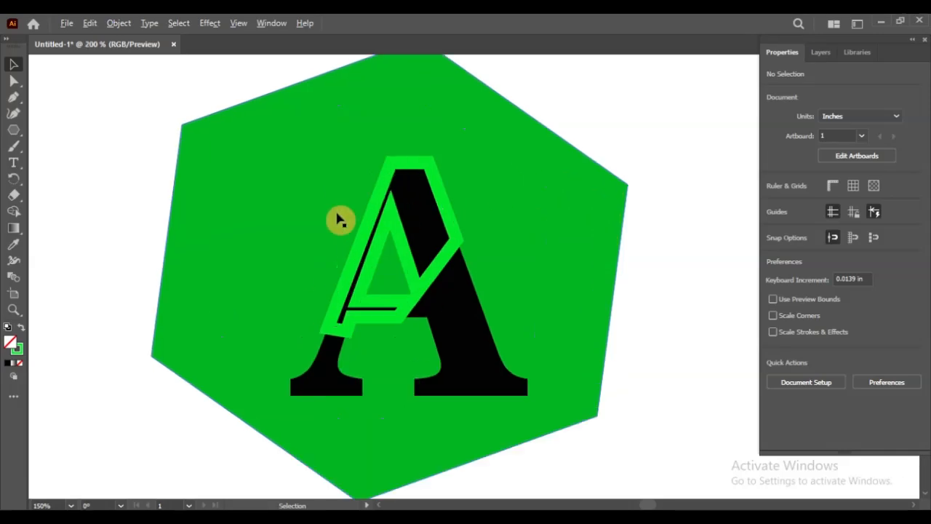
click(395, 232)
click(613, 141)
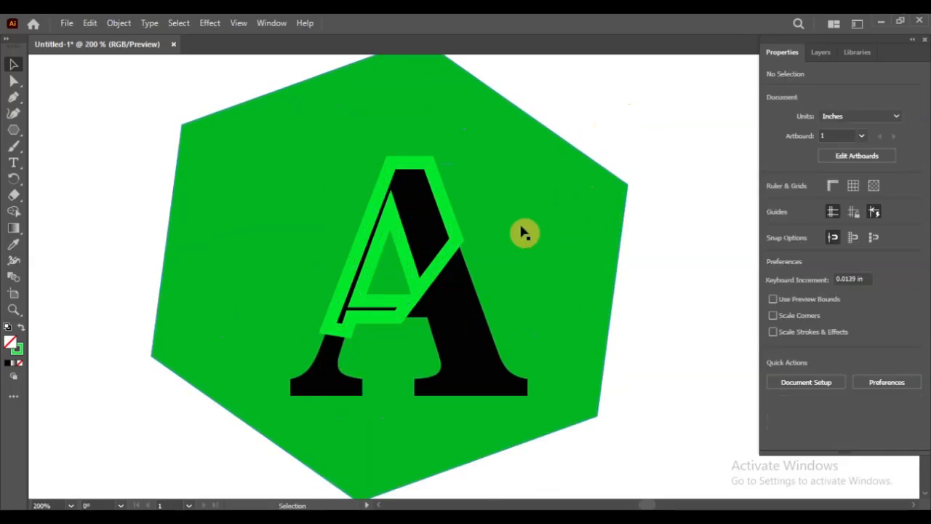
click(457, 298)
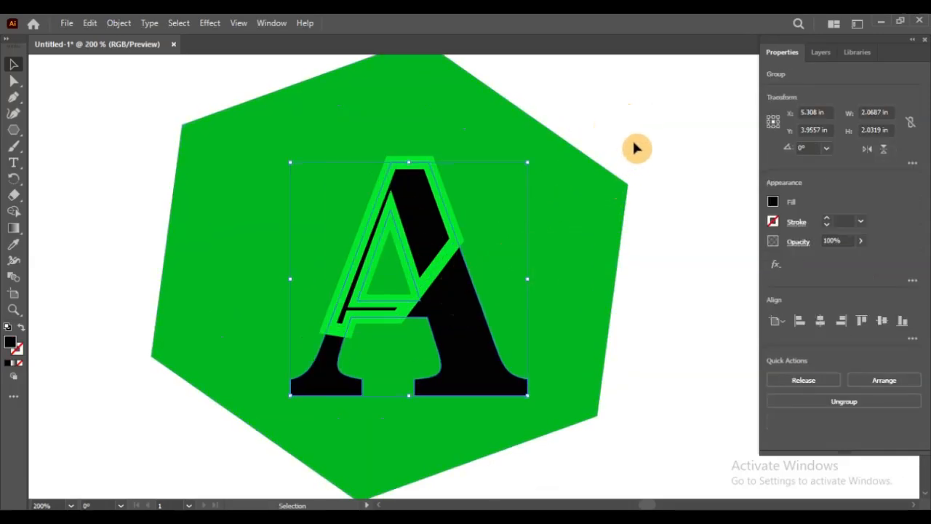
Draw a circle about 2.37 in across in the background hexagon's green, overlapping the hexagon's left side and the A's left edge.
click(286, 150)
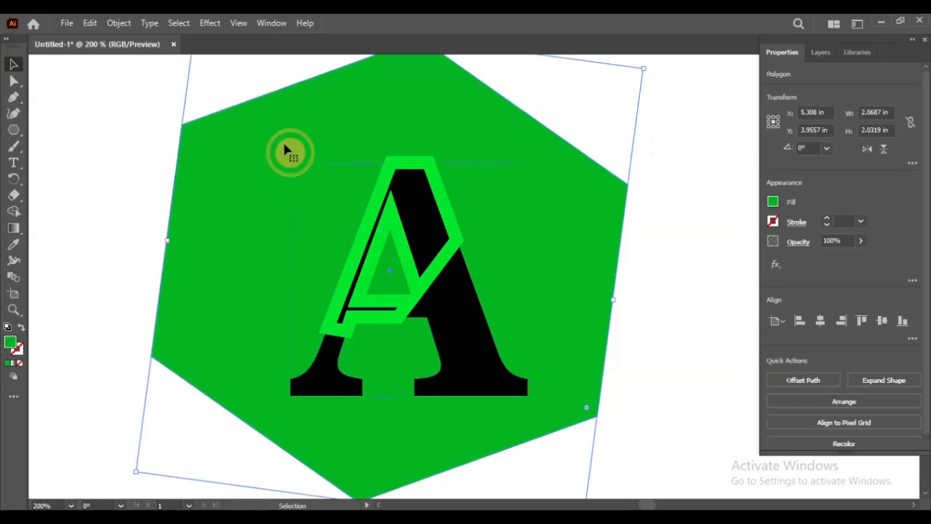
scroll(340, 224, down, 1)
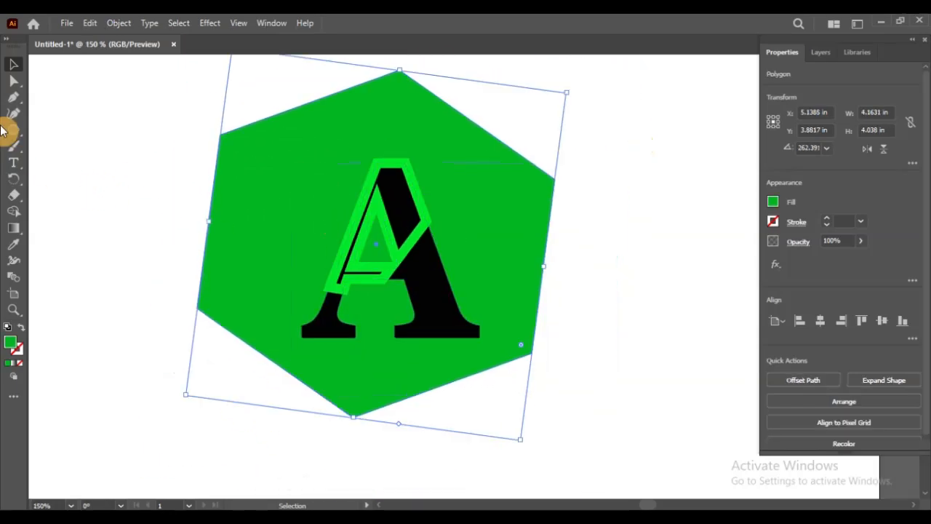
drag(14, 130, 87, 146)
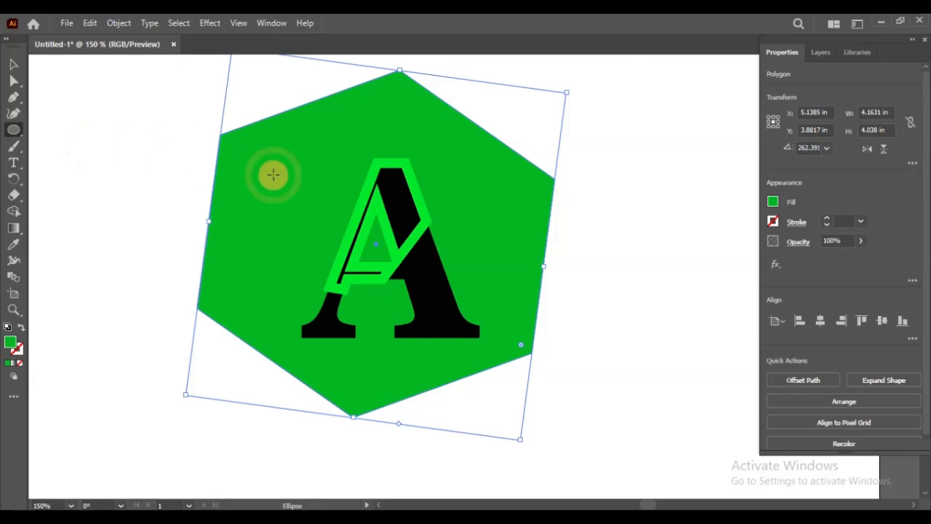
scroll(324, 247, down, 1)
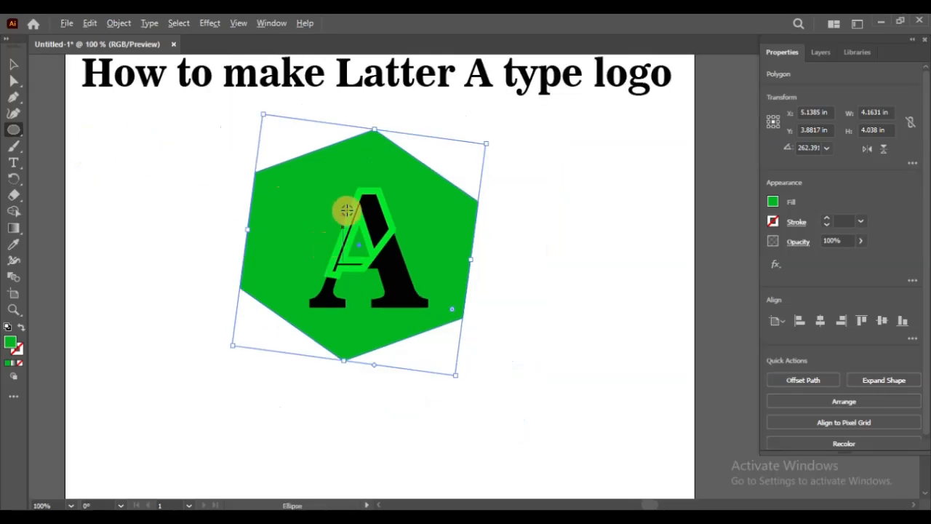
scroll(328, 147, up, 1)
drag(154, 166, 357, 369)
click(16, 67)
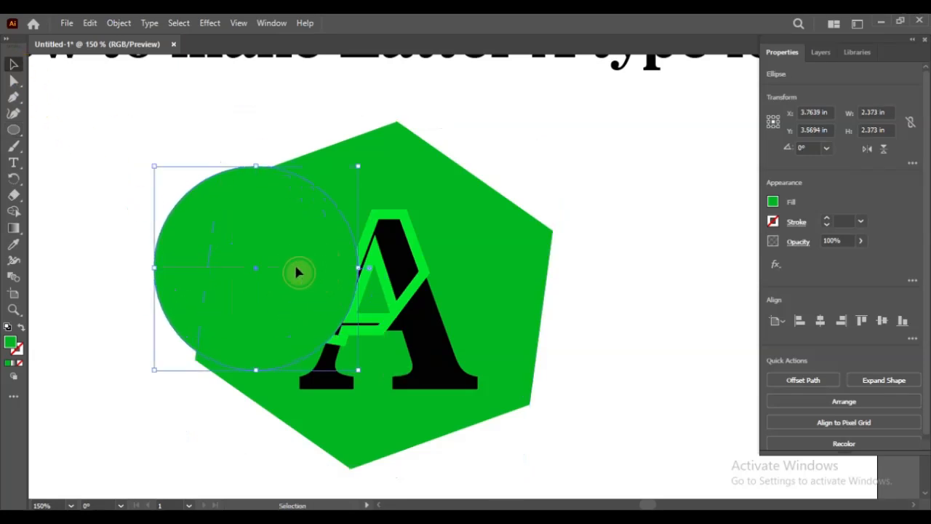
Move the green circle over the upper part of the A and enlarge it to about 2.79 in across.
drag(297, 269, 380, 257)
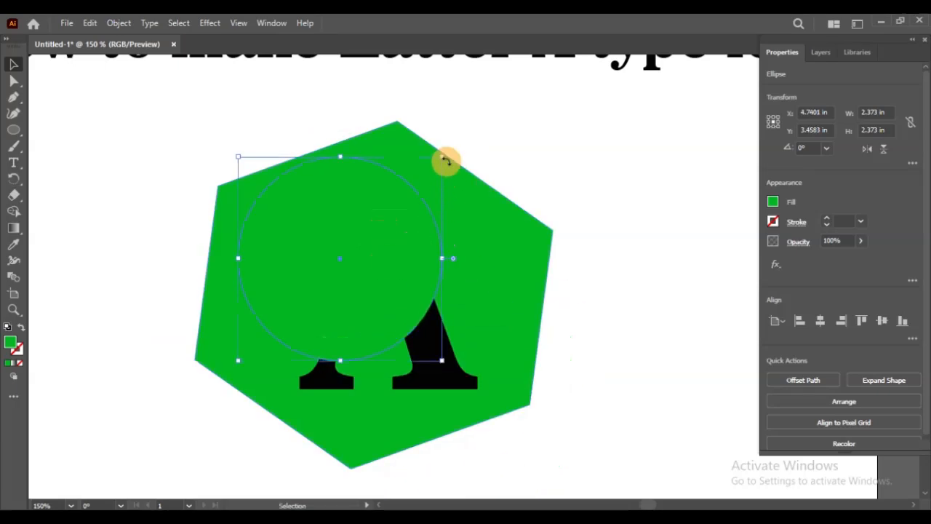
drag(444, 159, 477, 123)
scroll(427, 390, up, 3)
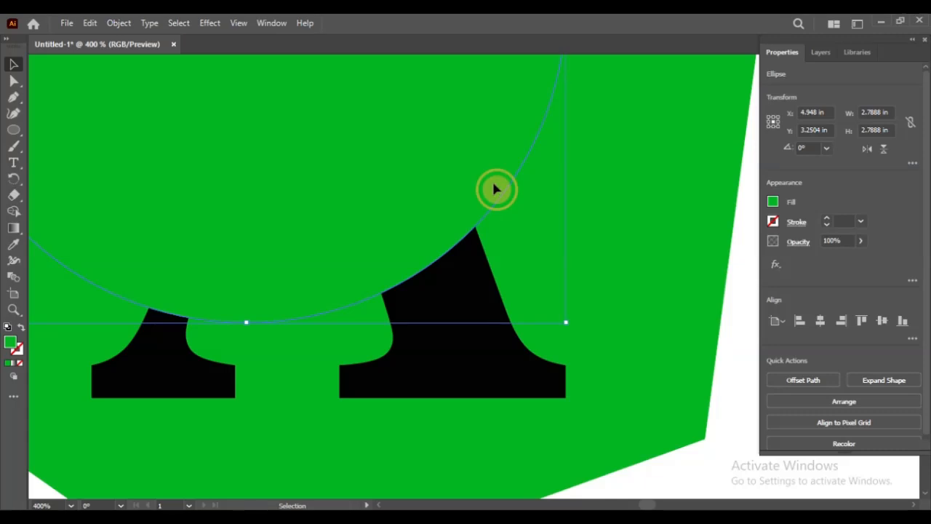
Nudge the green circle into position over the A and paste a copy of it in front.
mouse_move(494, 185)
mouse_down()
mouse_move(489, 176)
mouse_move(478, 185)
mouse_up()
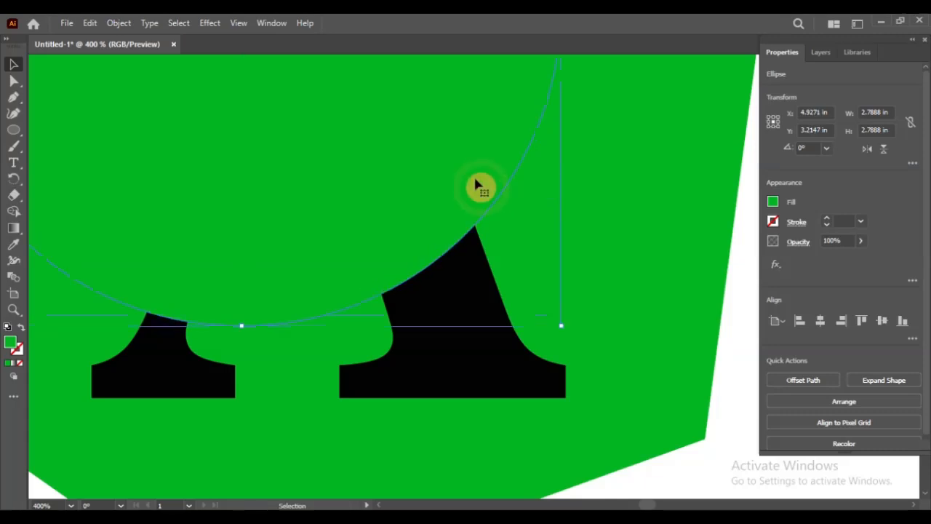
click(99, 23)
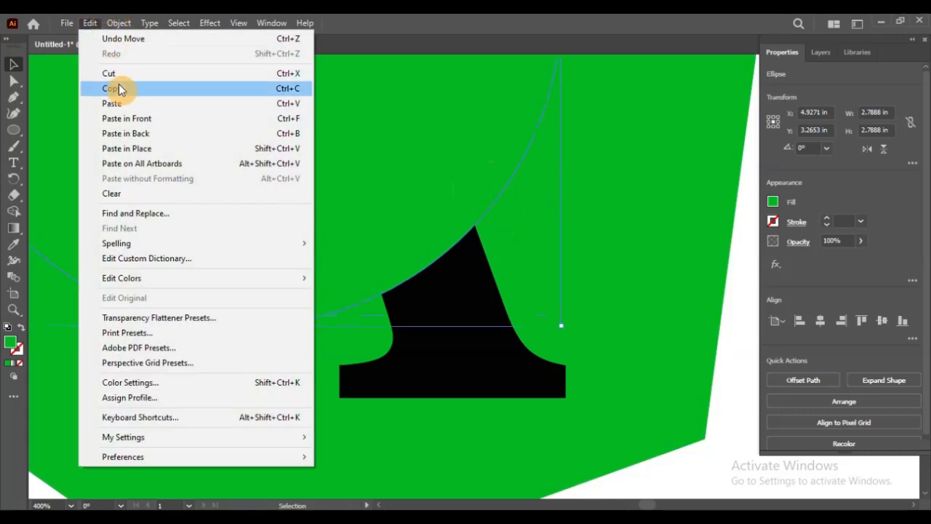
click(119, 87)
click(90, 23)
click(136, 116)
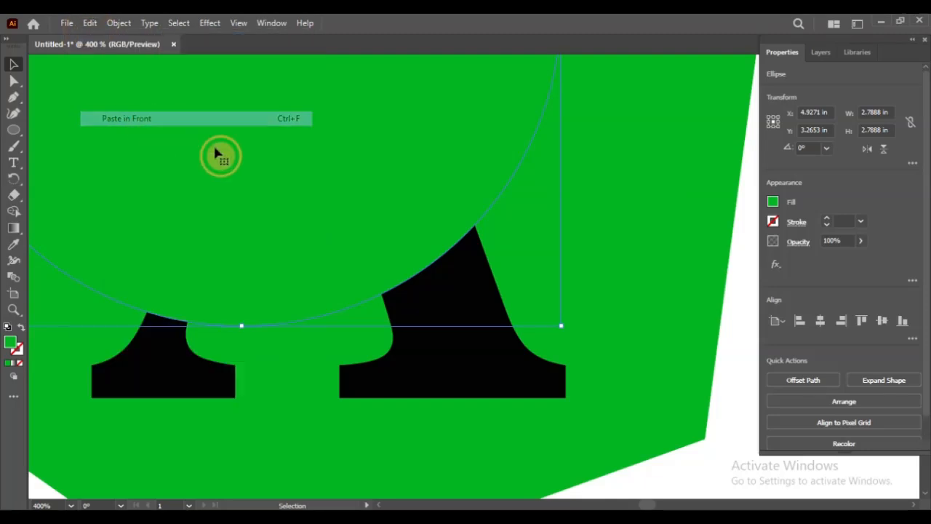
Shift the circle copy slightly up and left and subtract it from the circle behind with Minus Front, leaving a thin crescent.
drag(401, 269, 391, 264)
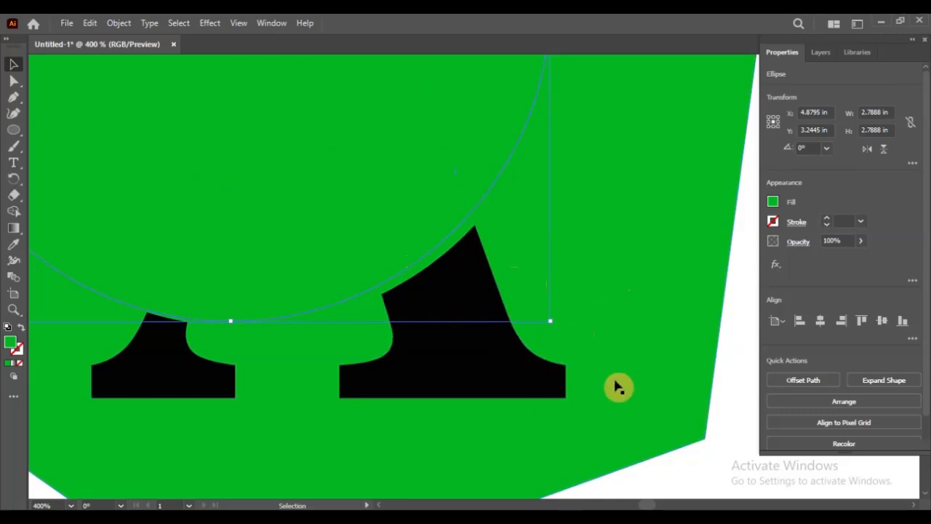
scroll(407, 385, down, 1)
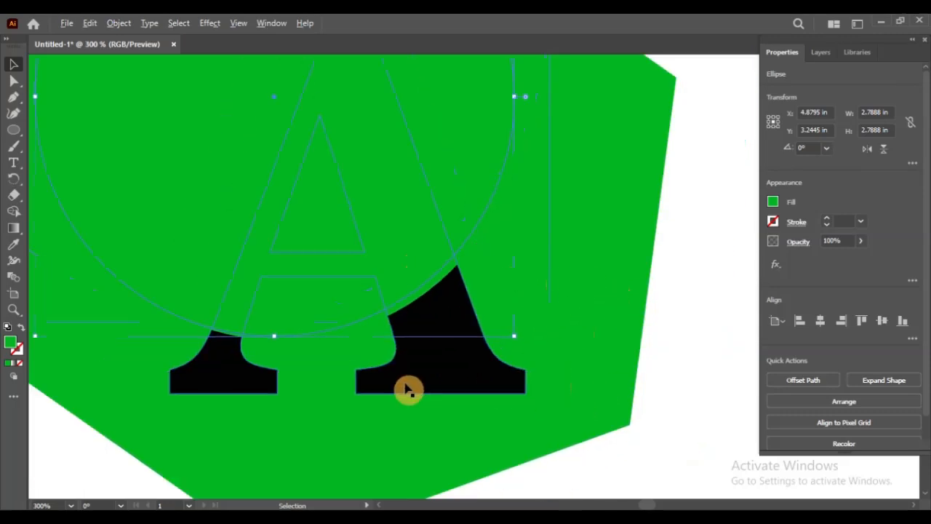
click(700, 269)
scroll(453, 257, up, 1)
scroll(453, 257, up, 1)
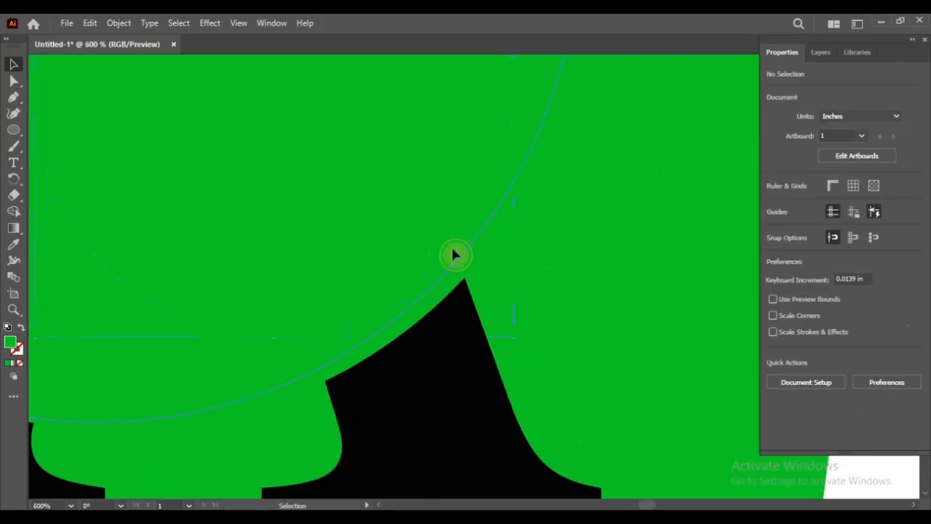
click(470, 276)
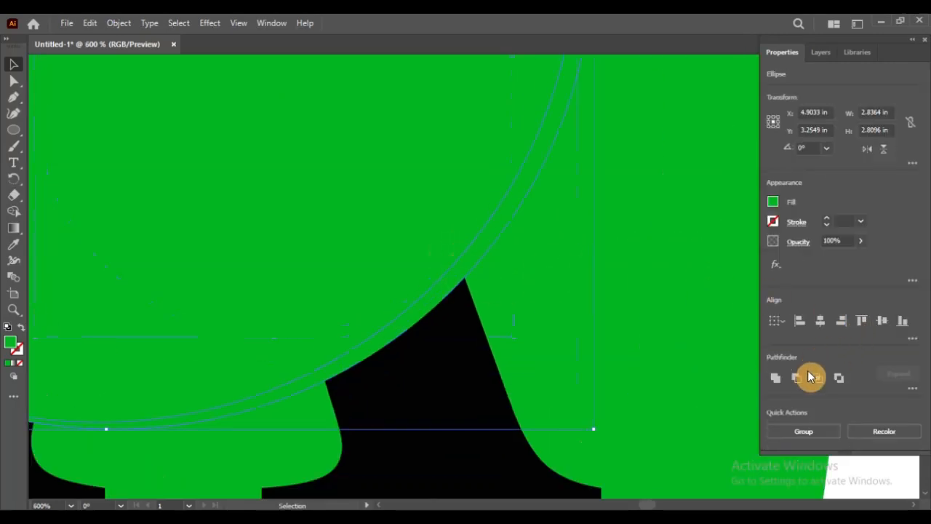
click(816, 380)
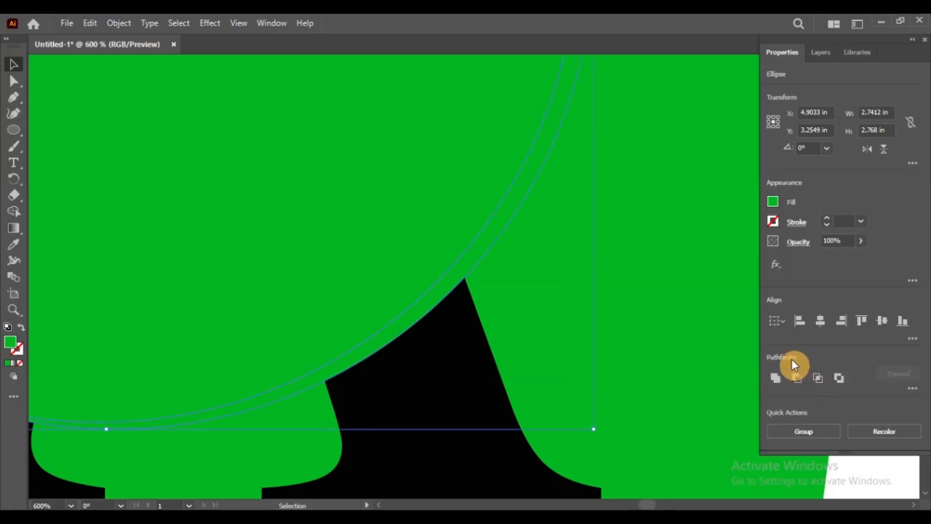
click(805, 374)
scroll(430, 328, down, 2)
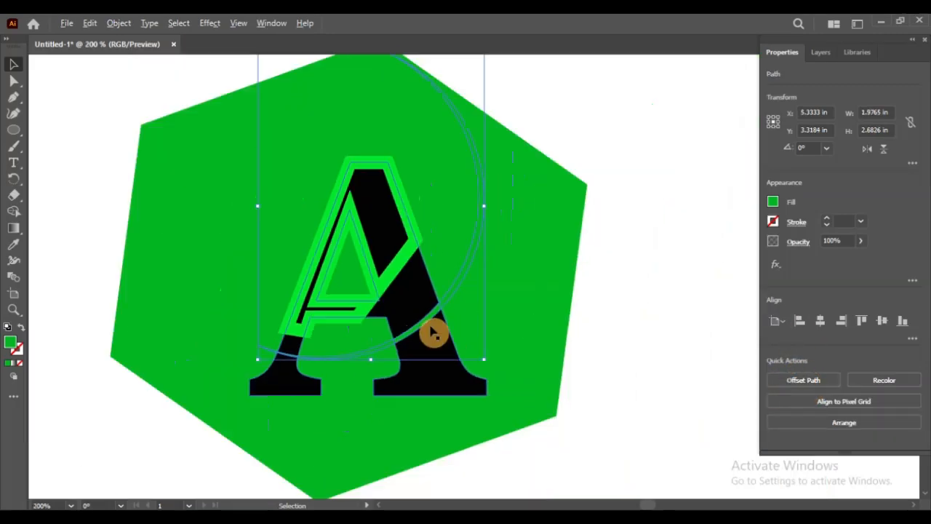
click(627, 187)
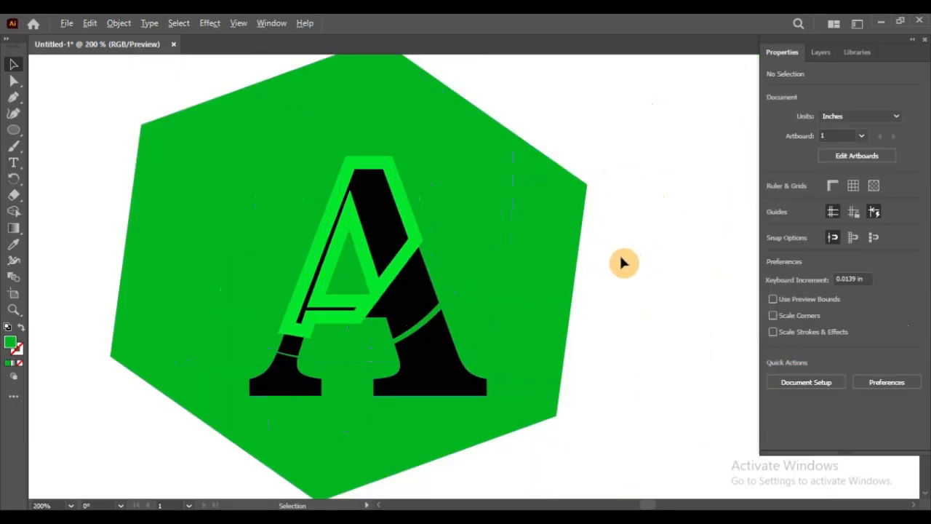
Try enlarging the green-outlined piece of the A to about 1.51 by 1.88 in.
scroll(623, 263, down, 1)
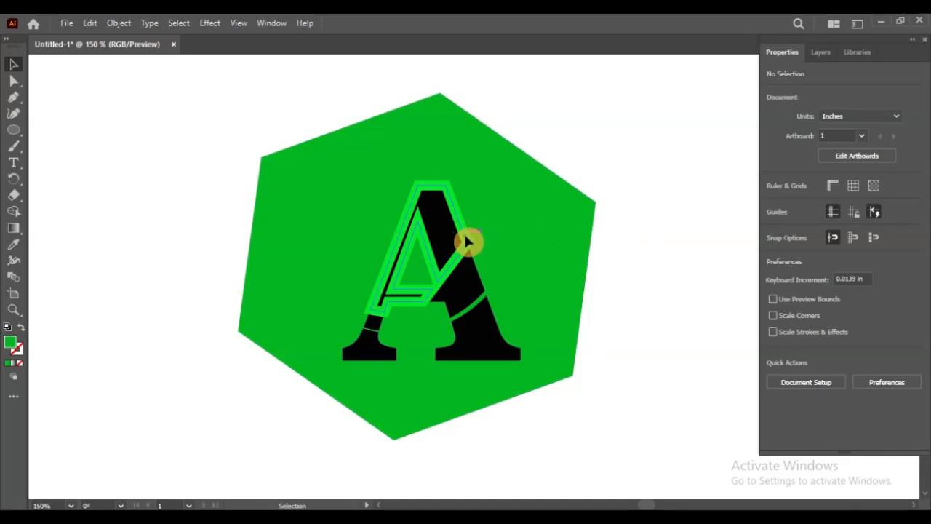
drag(467, 242, 333, 278)
key(ctrl+z)
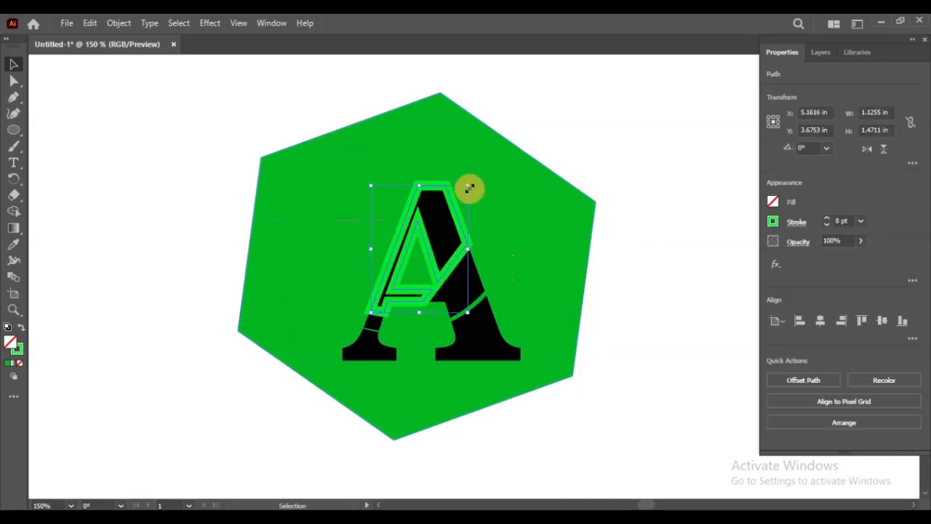
drag(470, 188, 503, 152)
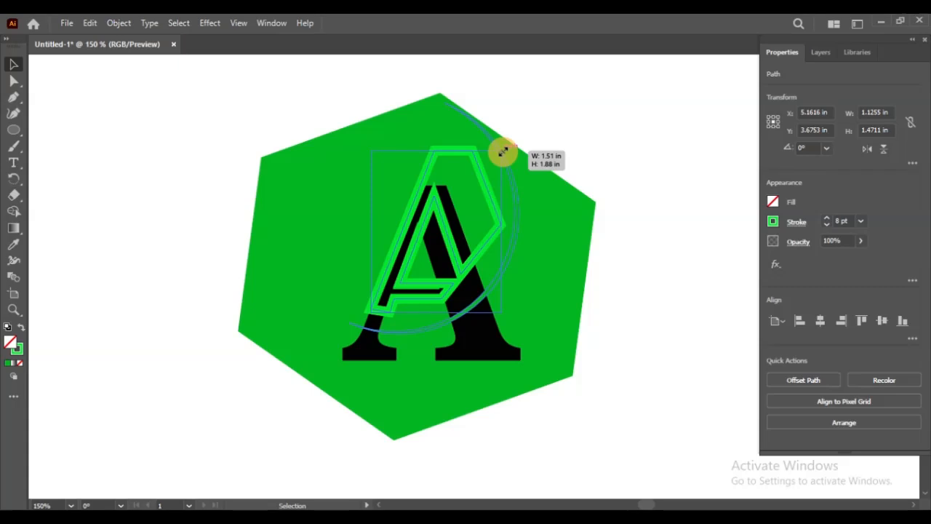
click(598, 149)
scroll(500, 259, down, 1)
scroll(586, 185, up, 1)
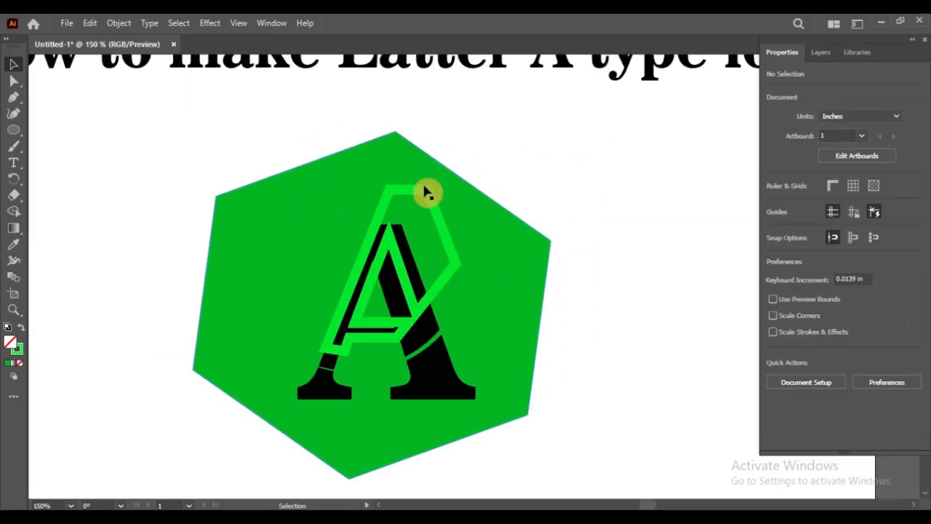
Try a black stroke on the enlarged outlined piece, and undo the color change.
click(427, 193)
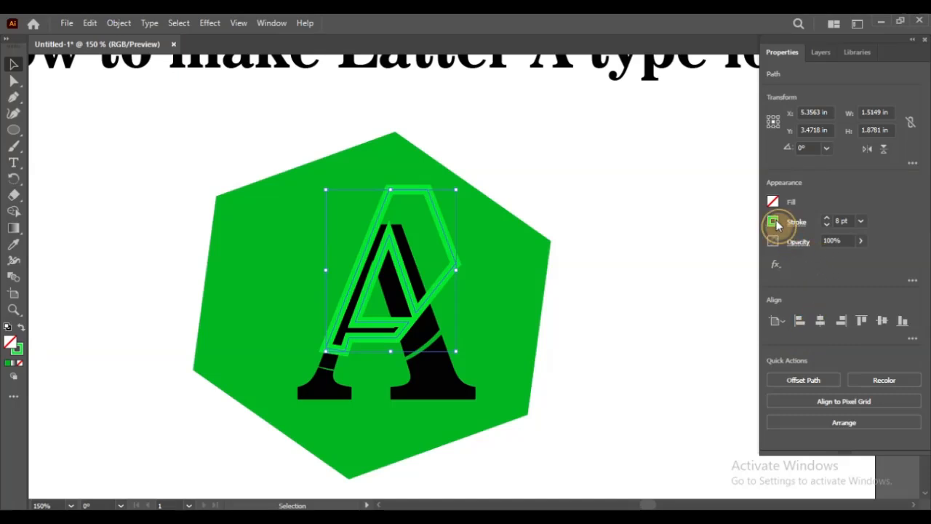
click(774, 222)
click(654, 273)
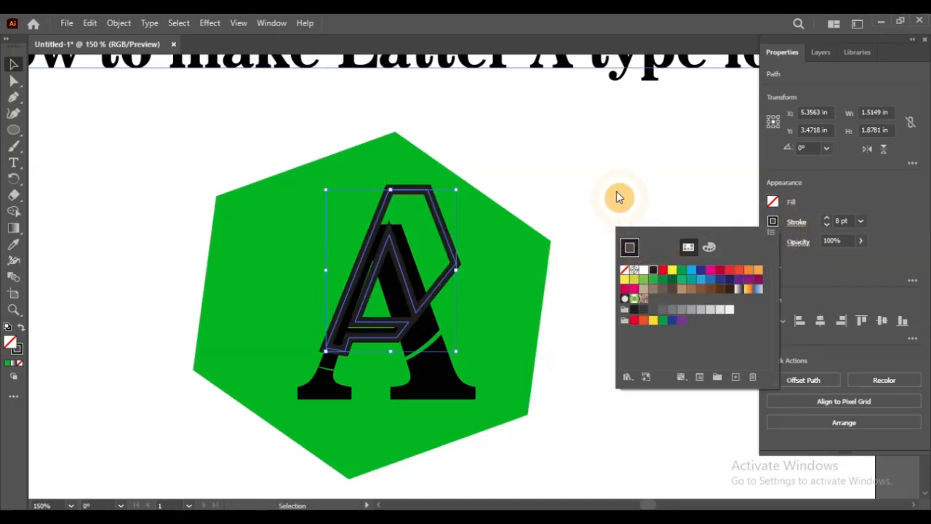
click(604, 181)
click(604, 179)
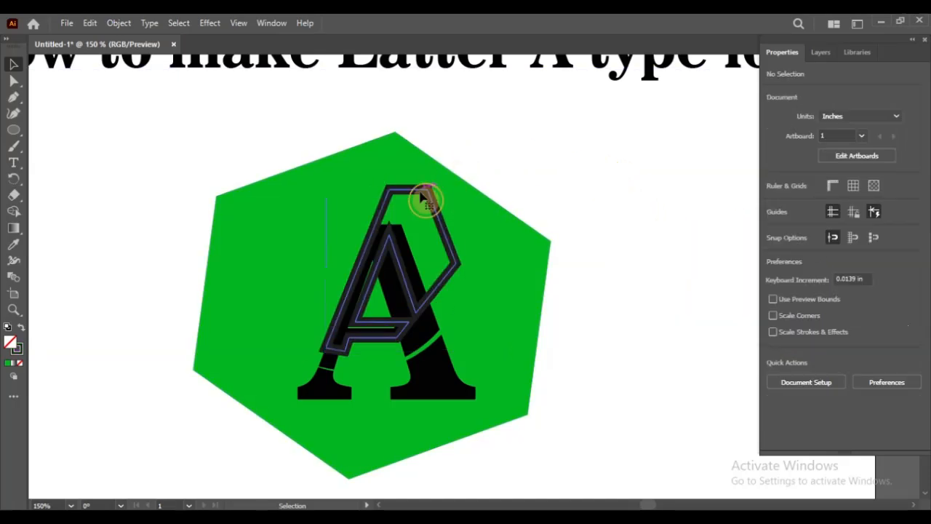
click(336, 351)
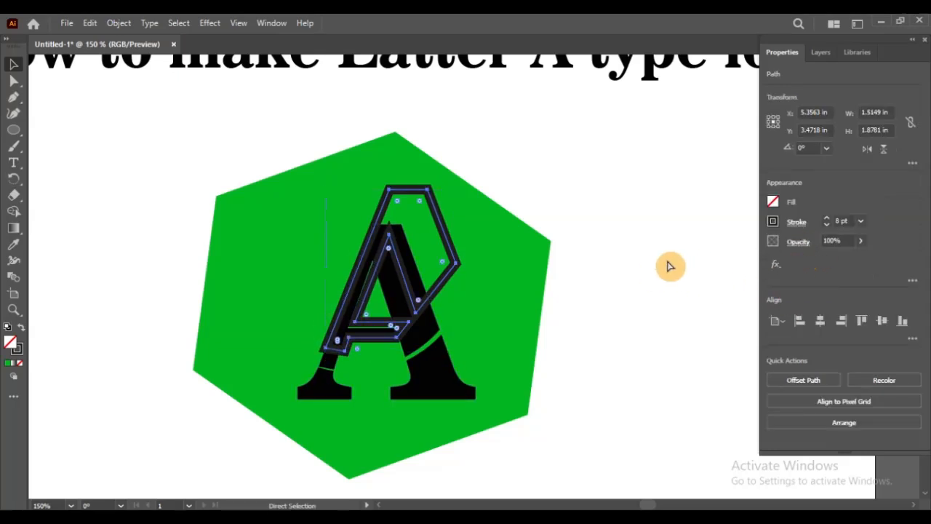
key(ctrl+z)
Try resizing the green-outlined piece from its lower-left corner, and undo this and the earlier enlargement.
click(608, 179)
click(466, 218)
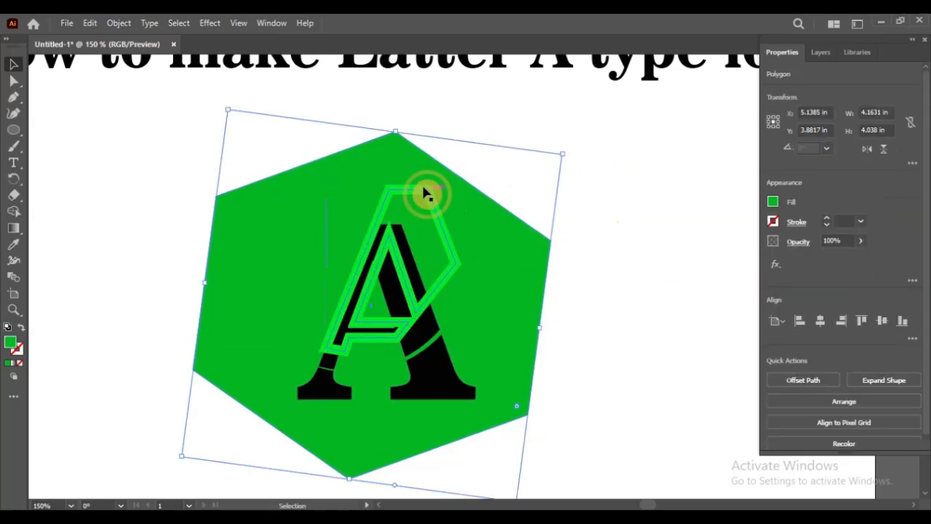
click(414, 193)
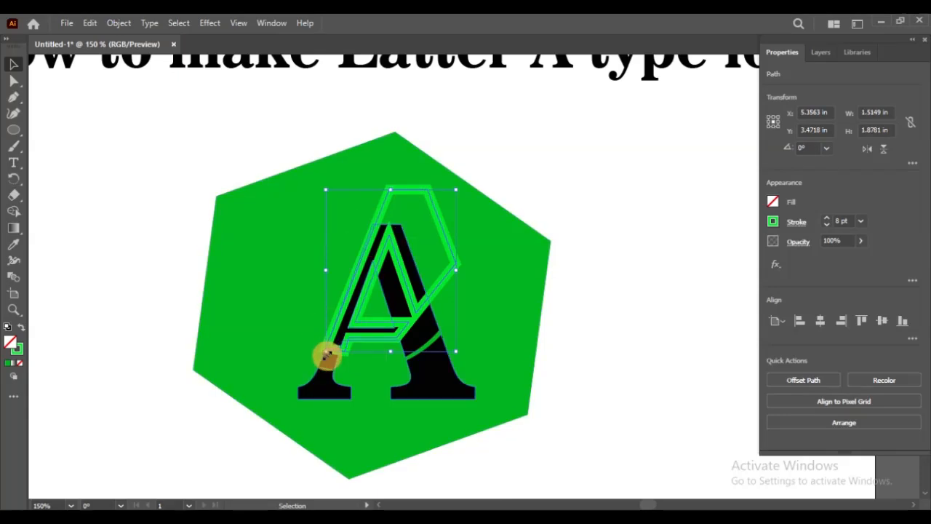
drag(327, 355, 272, 357)
key(ctrl+z)
key(ctrl+z)
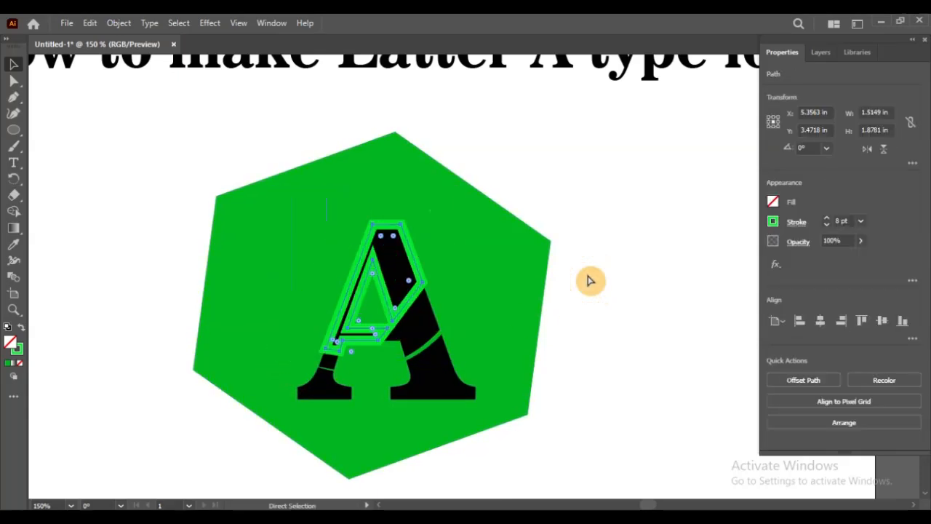
Move the green background hexagon left, clear of the letter A and the crescent.
click(591, 280)
scroll(491, 249, down, 1)
drag(496, 249, 276, 252)
click(497, 251)
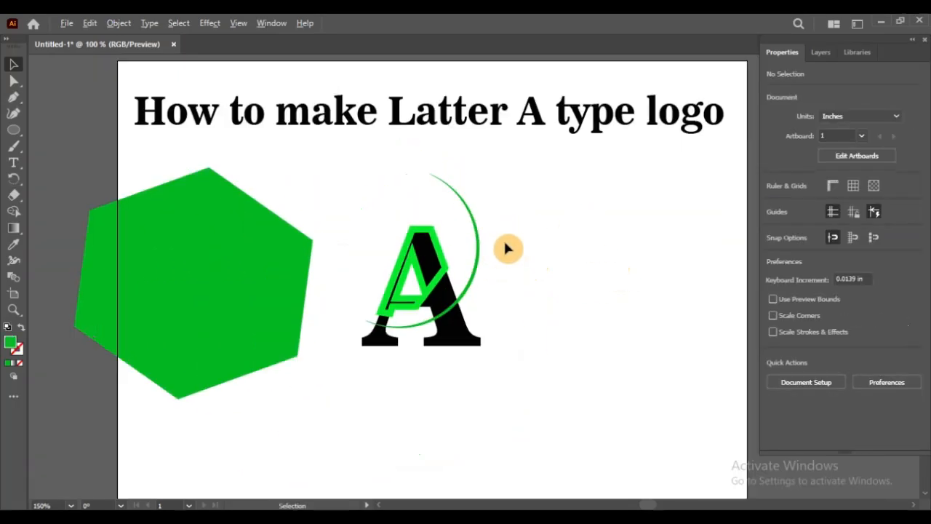
scroll(367, 309, up, 1)
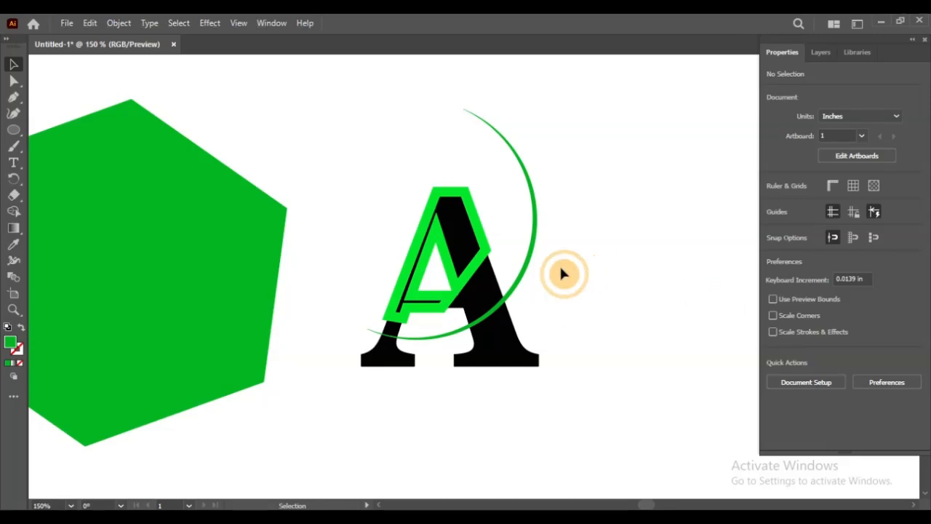
Try subtracting the green crescent from the black A with Minus Front, and undo the cut.
click(529, 272)
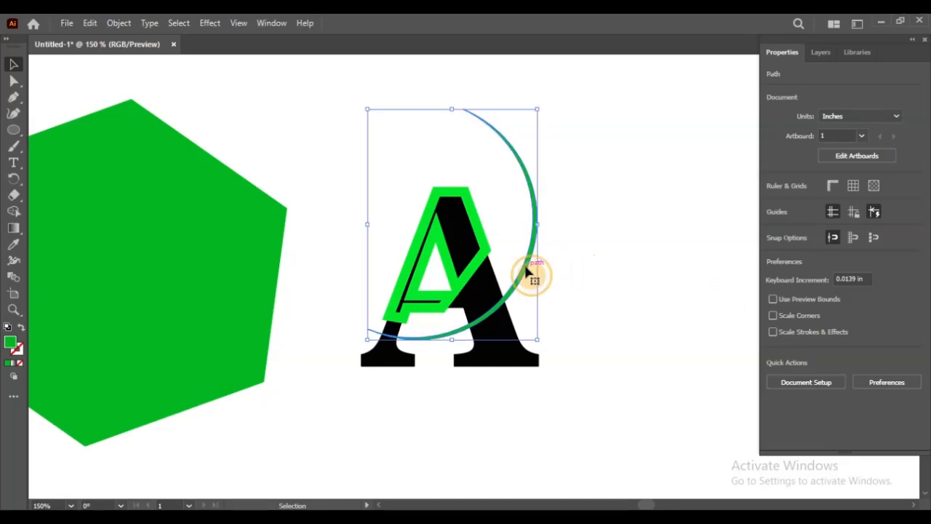
shift+click(490, 361)
click(798, 380)
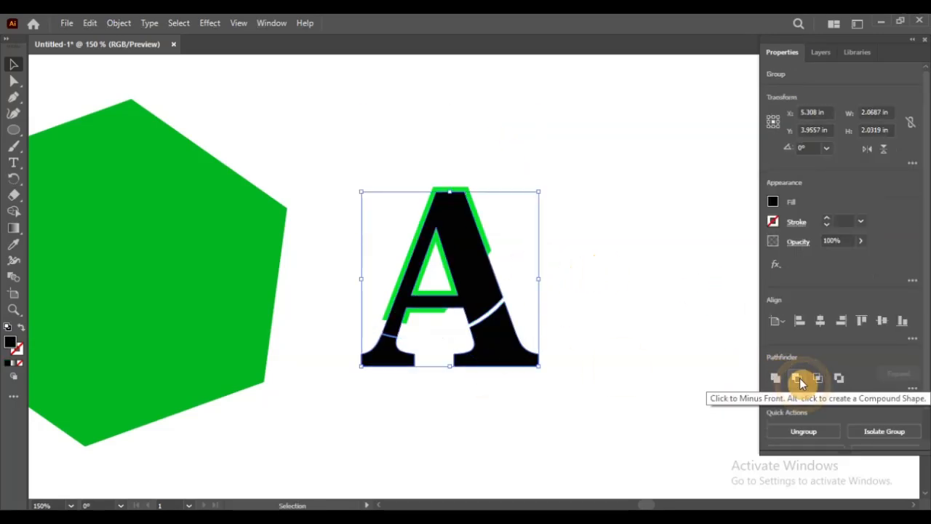
click(600, 233)
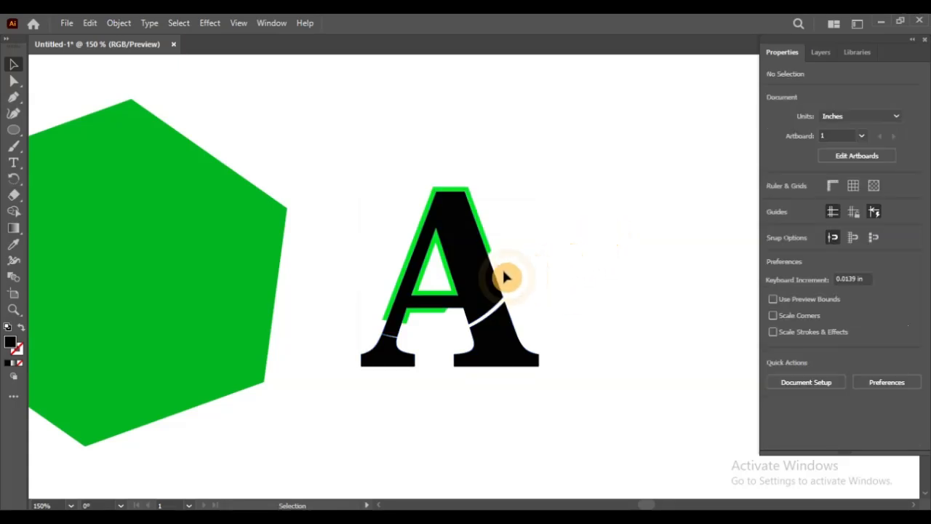
drag(503, 277, 634, 257)
key(ctrl+z)
click(640, 244)
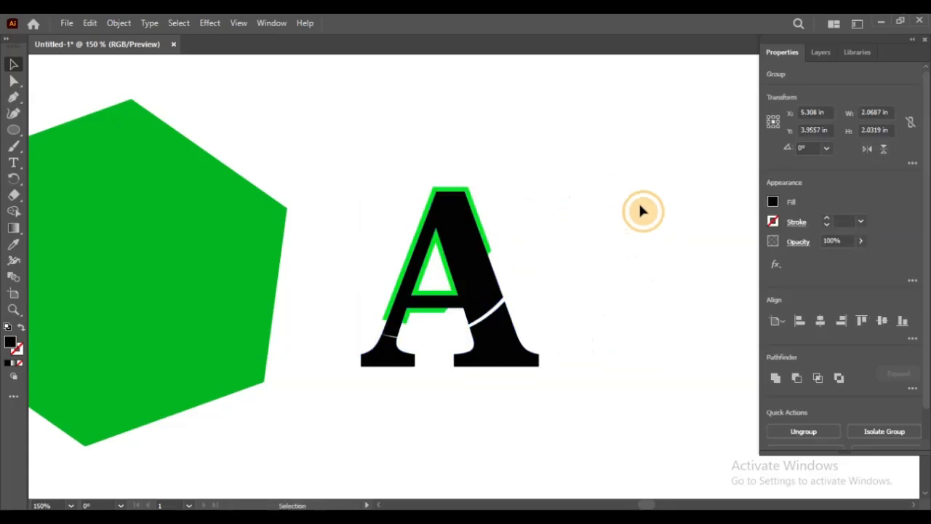
key(ctrl+z)
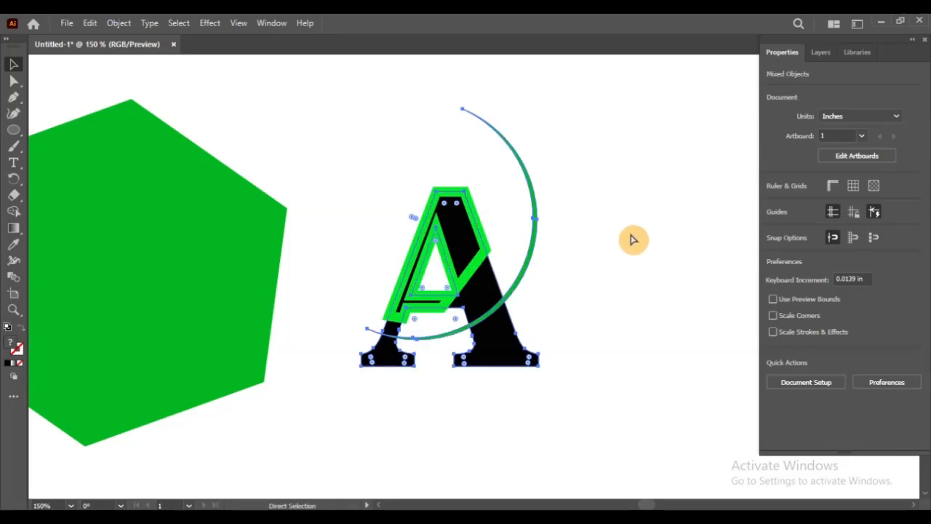
click(637, 239)
click(537, 215)
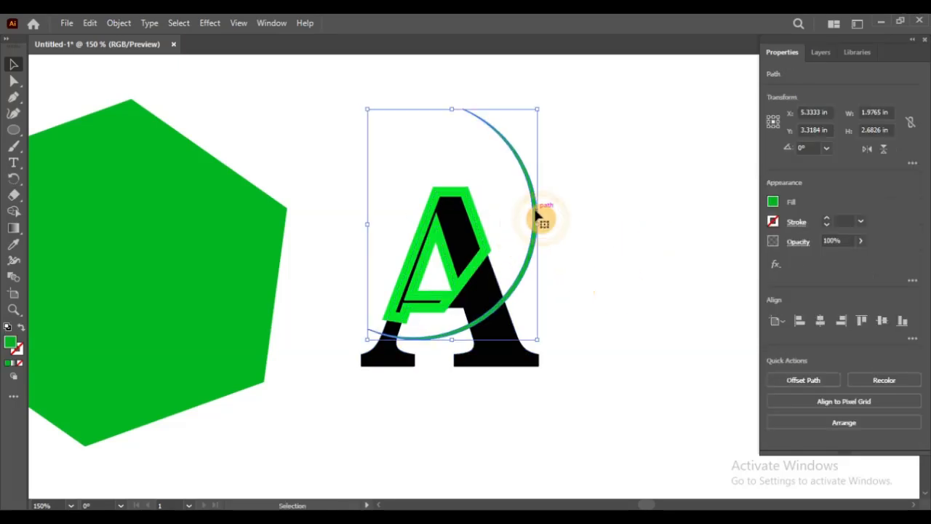
scroll(547, 296, up, 1)
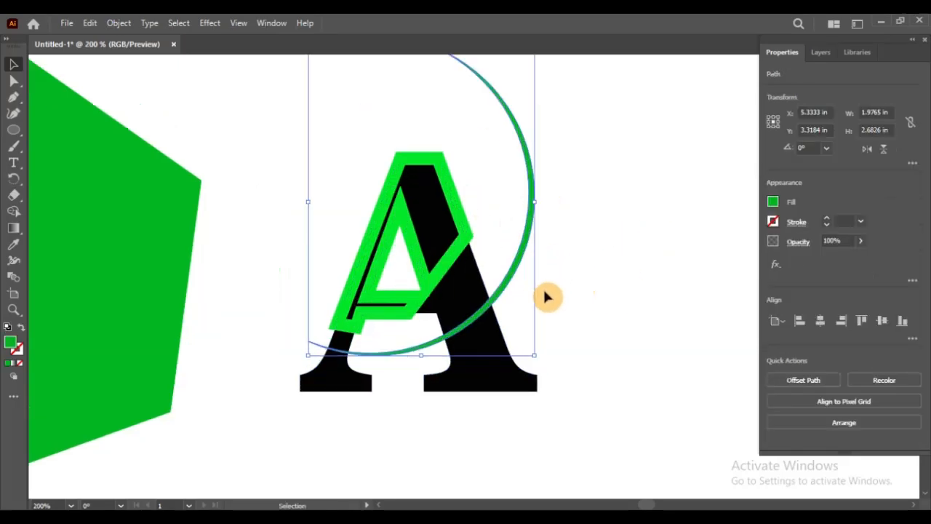
scroll(558, 298, down, 1)
click(642, 269)
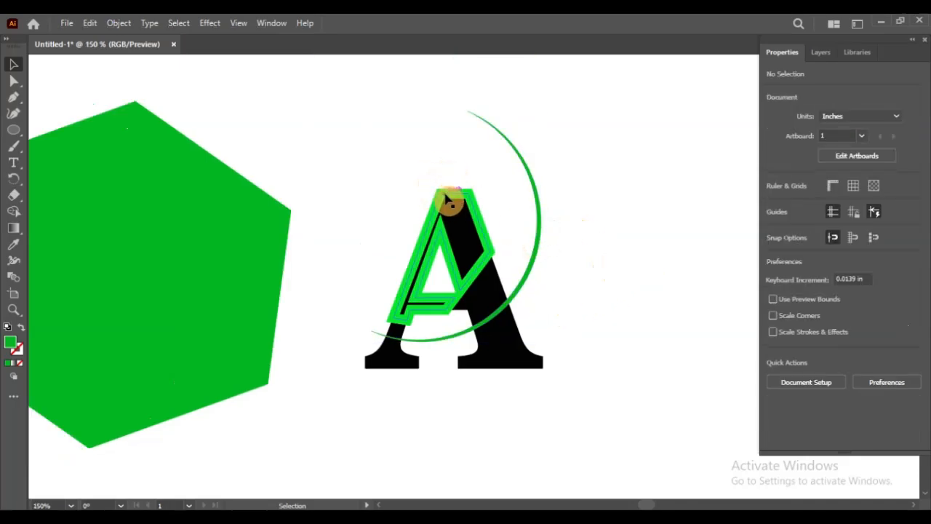
Try moving the green-outlined piece away from the black A, and undo the move.
drag(448, 200, 376, 174)
key(ctrl+z)
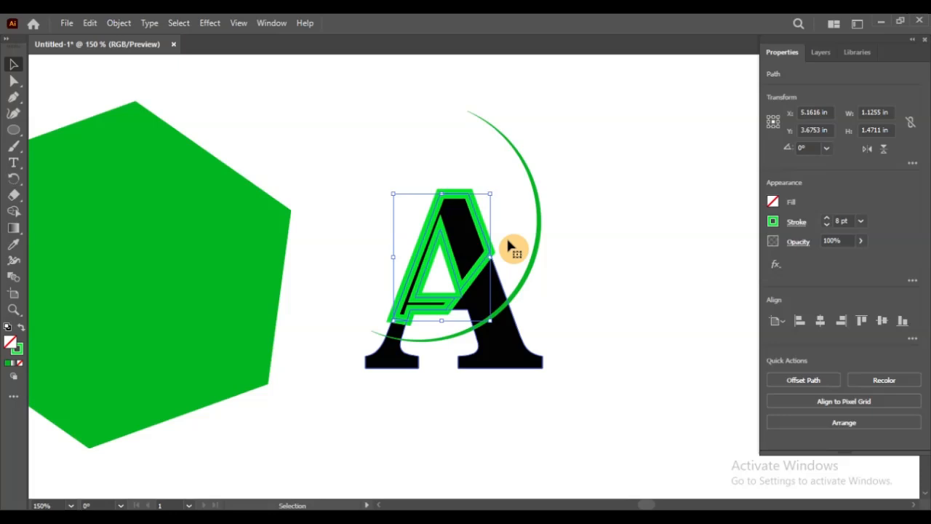
click(610, 295)
Try making a clipping mask from the green-outlined piece and the black A, and undo it.
click(460, 200)
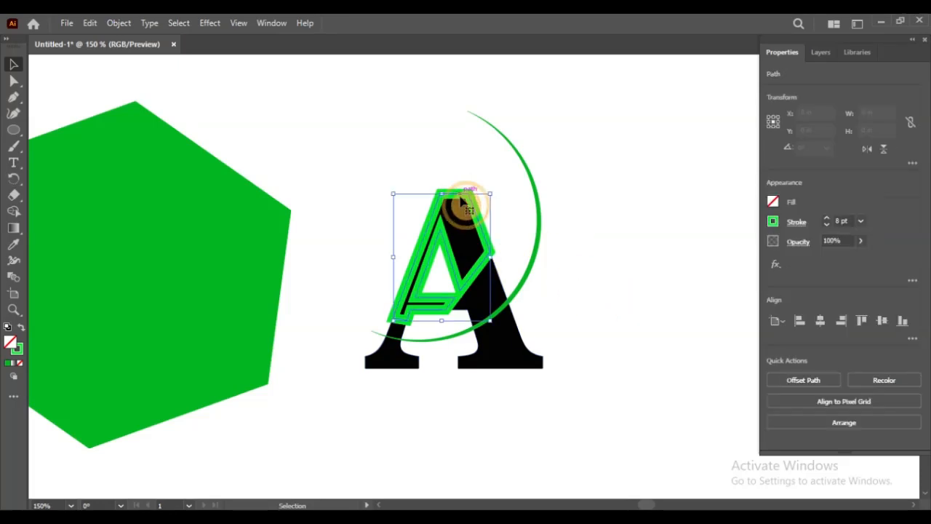
shift+click(512, 340)
right_click(514, 339)
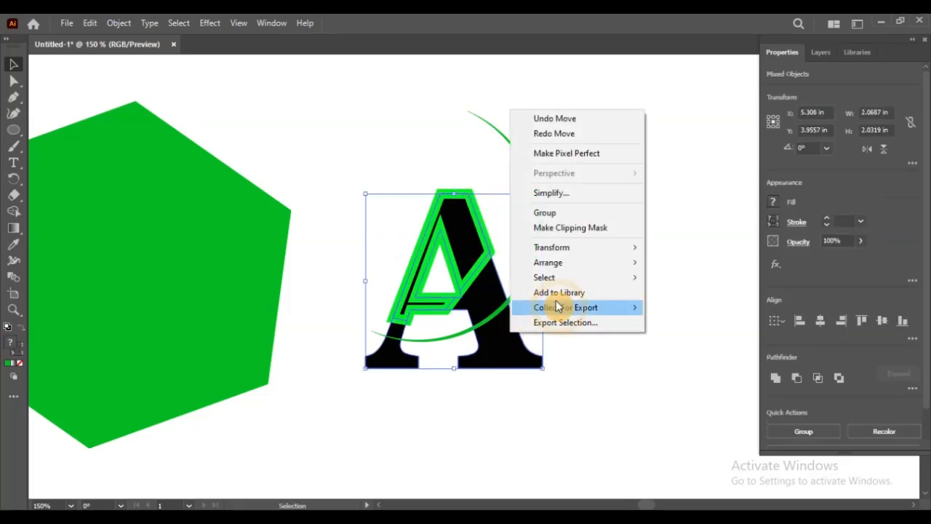
click(596, 230)
key(ctrl+z)
click(630, 216)
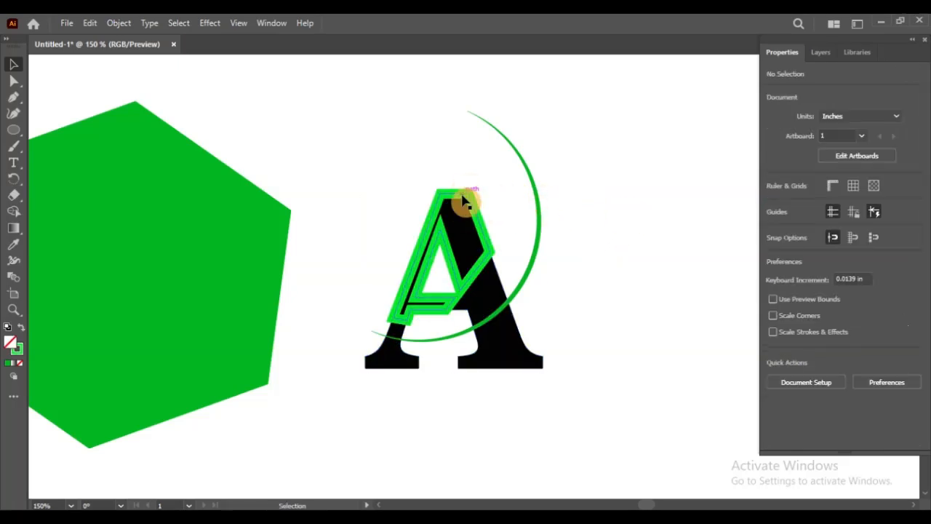
Send the green-outlined piece to the back, behind the black A.
click(464, 202)
right_click(464, 195)
mouse_move(537, 440)
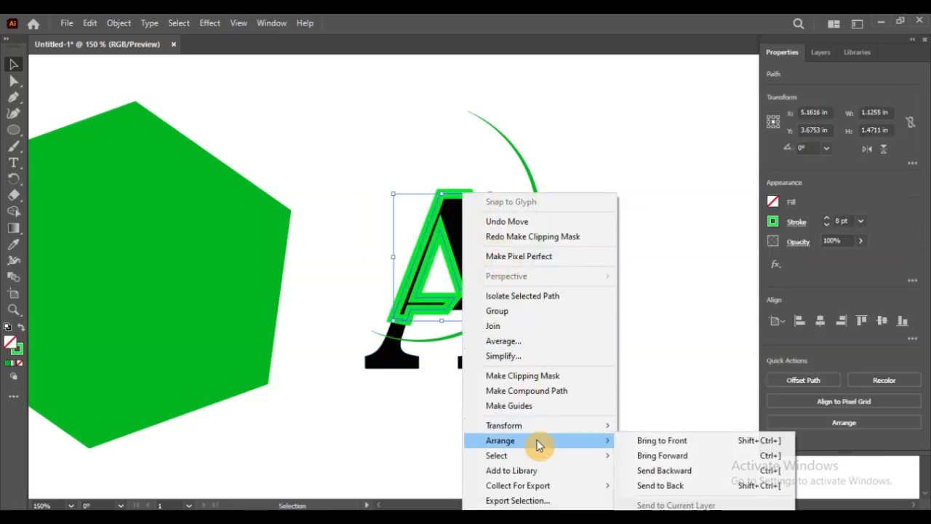
click(659, 485)
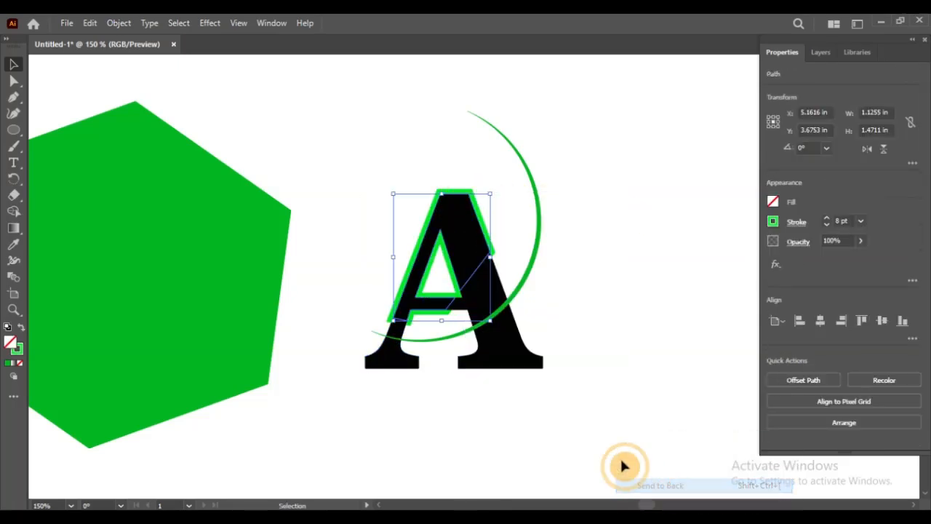
Try clipping the sent-back green outline with the black A as the mask, and undo the clipping mask.
shift+click(520, 351)
right_click(519, 352)
click(599, 241)
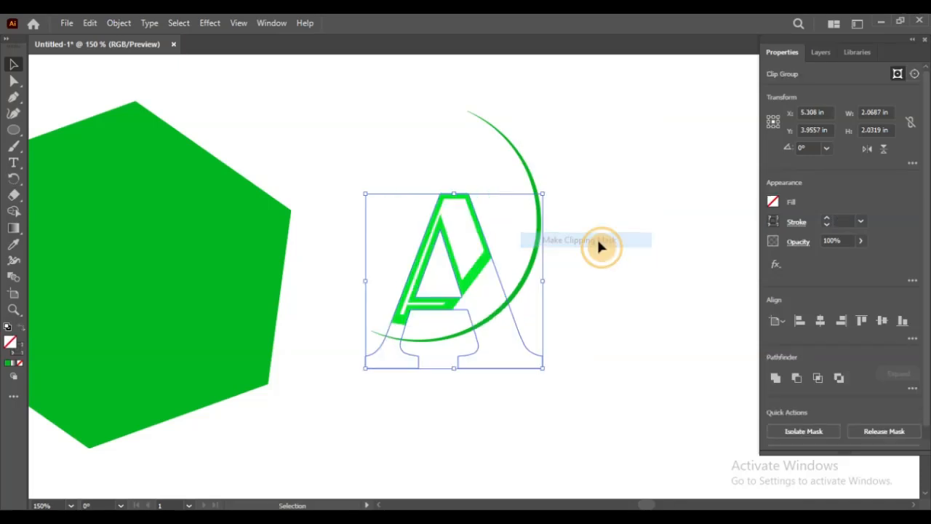
click(648, 262)
key(a)
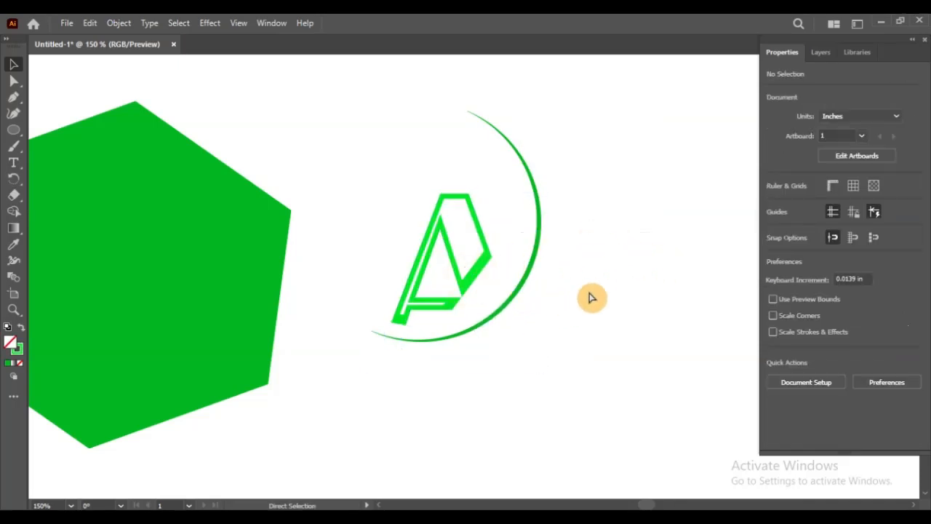
key(ctrl+z)
Copy the black A and paste the duplicate in front of the original.
click(557, 319)
click(513, 341)
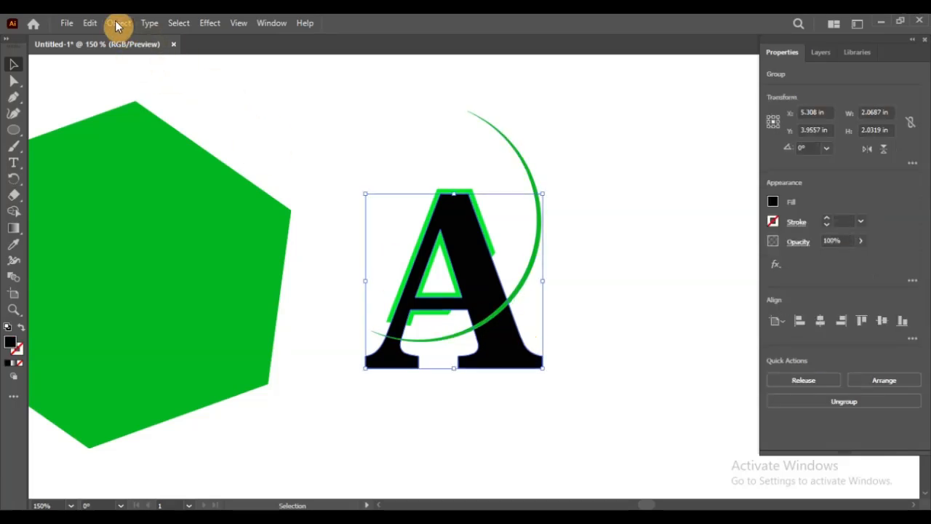
click(90, 24)
click(122, 89)
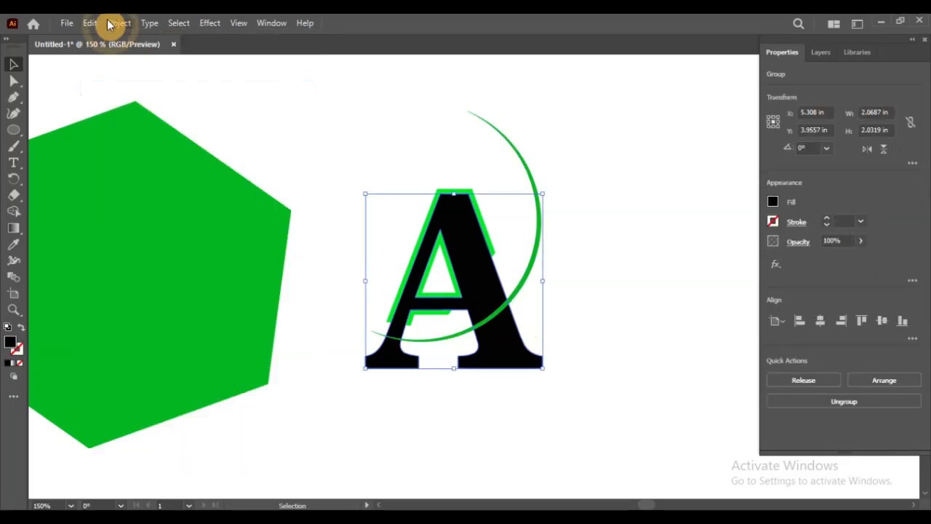
click(90, 24)
click(144, 122)
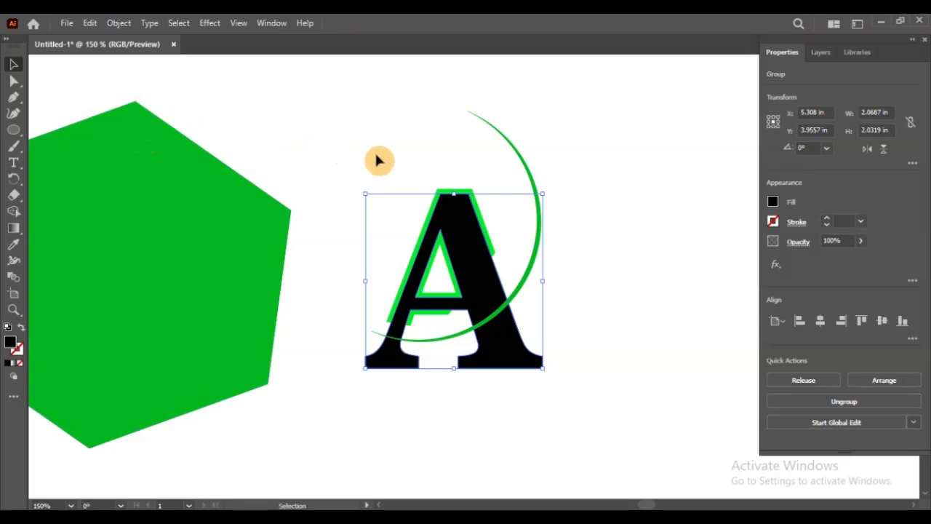
Try moving the green outline and the pasted A copy aside, undoing both moves.
click(491, 187)
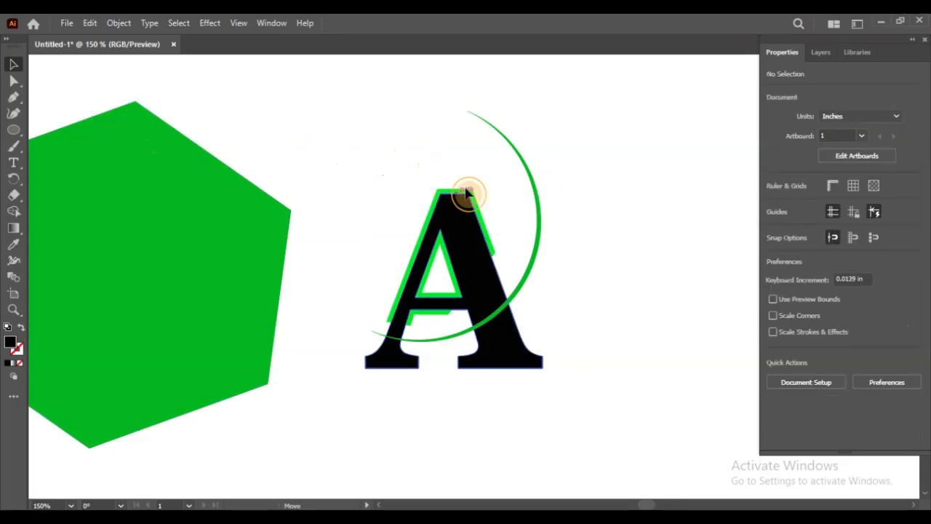
drag(467, 191, 508, 174)
key(ctrl+z)
click(552, 143)
scroll(446, 180, up, 3)
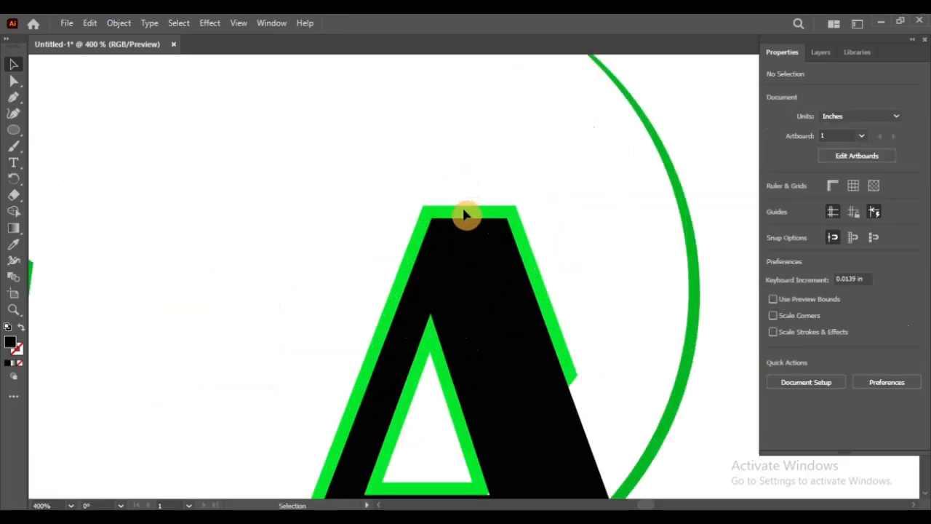
click(463, 272)
scroll(413, 183, down, 3)
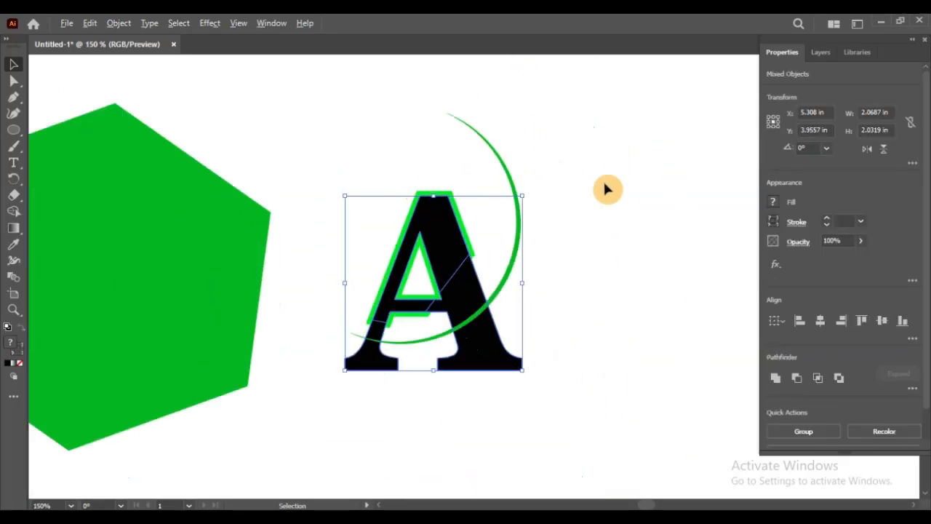
click(608, 189)
drag(496, 348, 532, 349)
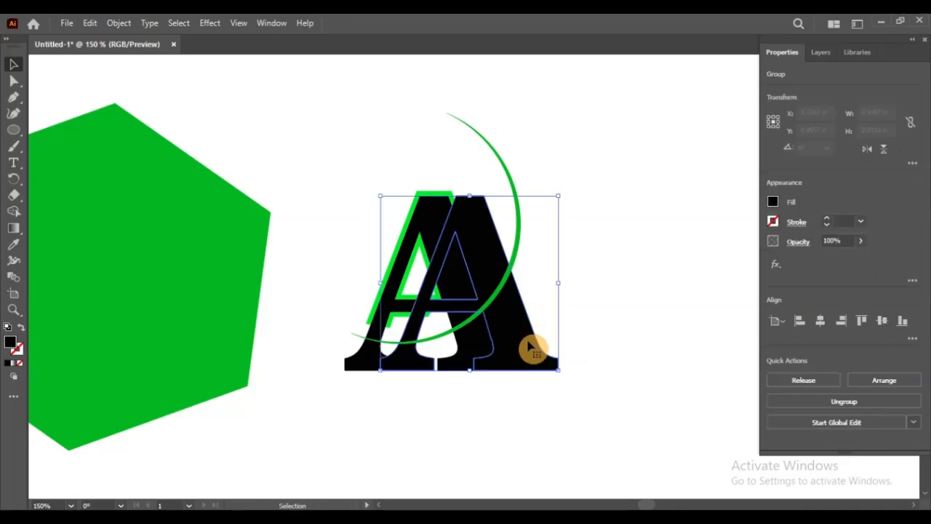
key(ctrl+z)
Cut the front copy of the black A to the clipboard, try moving the green outline, and undo that move.
click(90, 23)
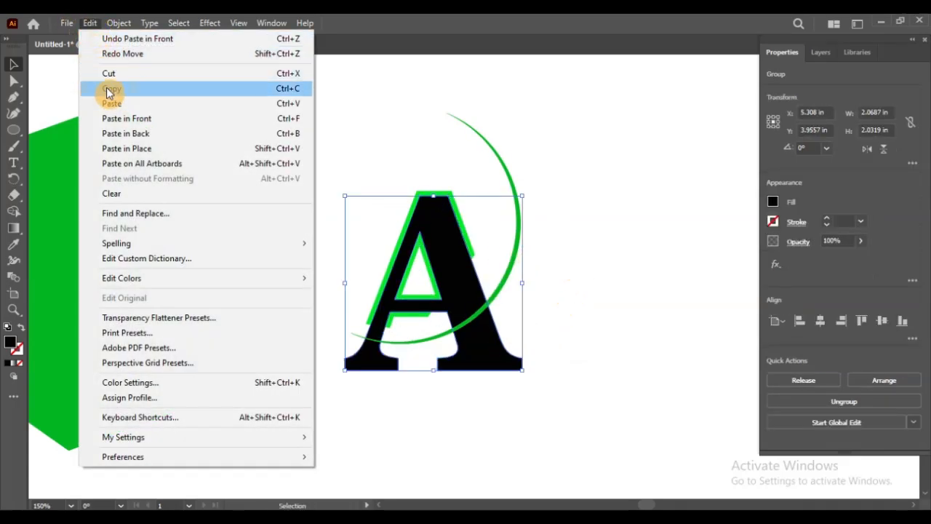
click(155, 87)
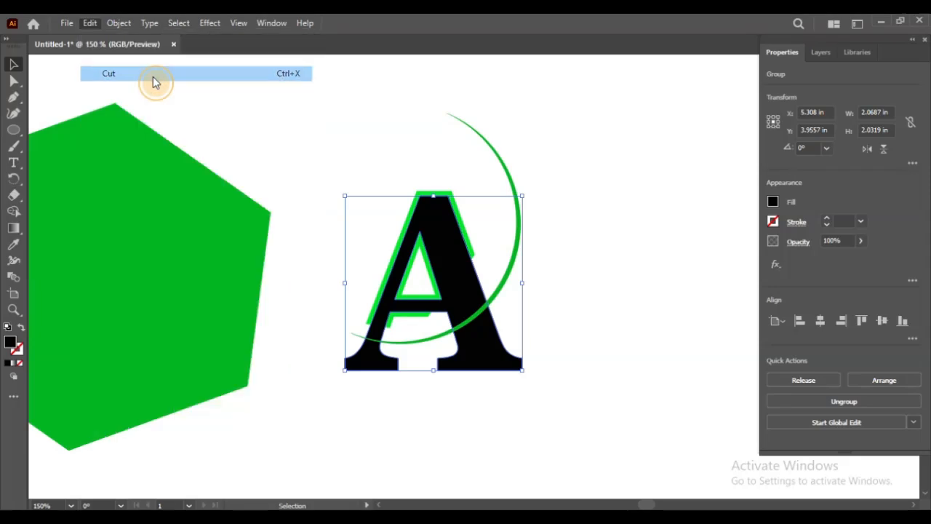
click(609, 173)
drag(447, 195, 512, 177)
key(ctrl+z)
Make a clipping mask from the remaining black A and the green outline behind it.
drag(372, 175, 453, 213)
right_click(452, 215)
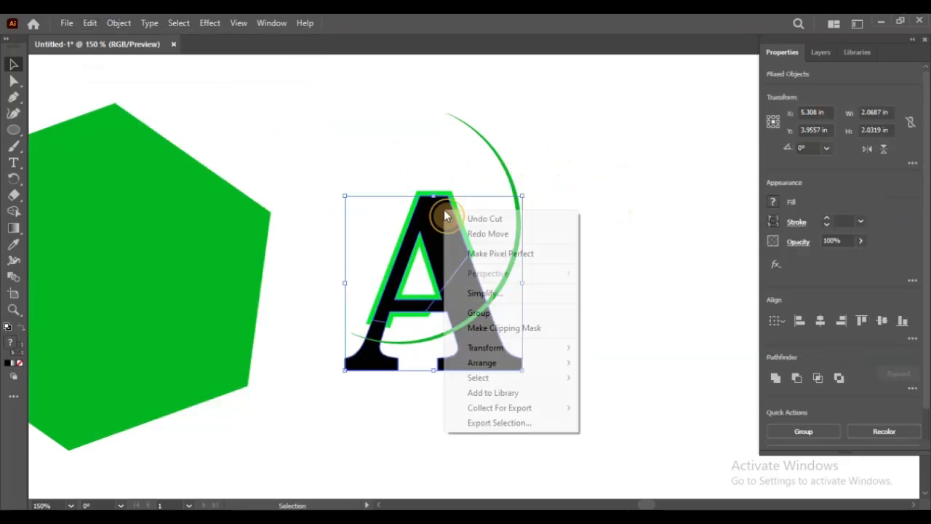
click(506, 329)
click(622, 255)
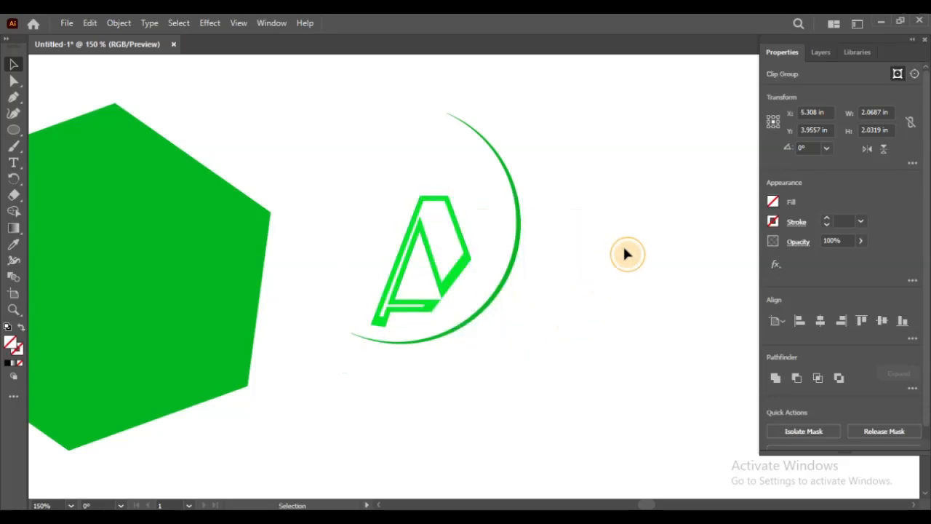
Paste the cut black A in front at its original position and send it to the back, behind the clipped green outline.
click(88, 23)
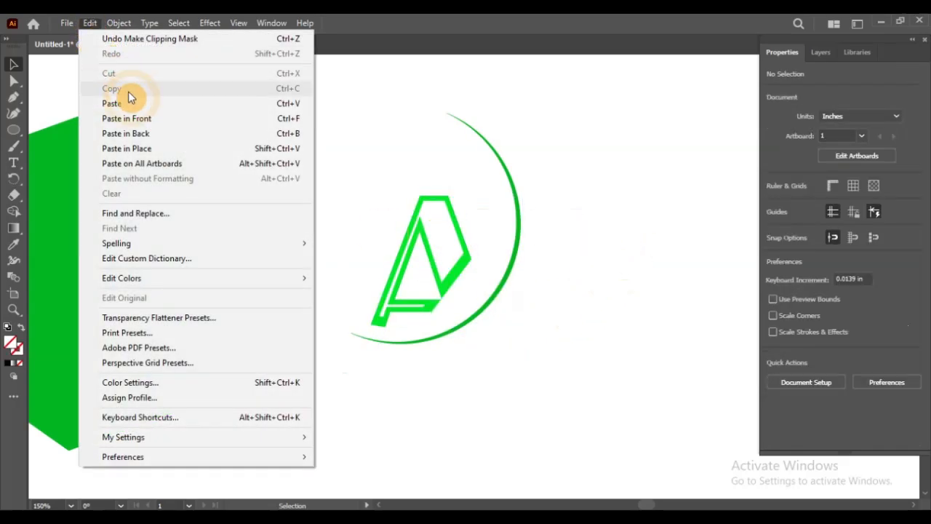
click(155, 119)
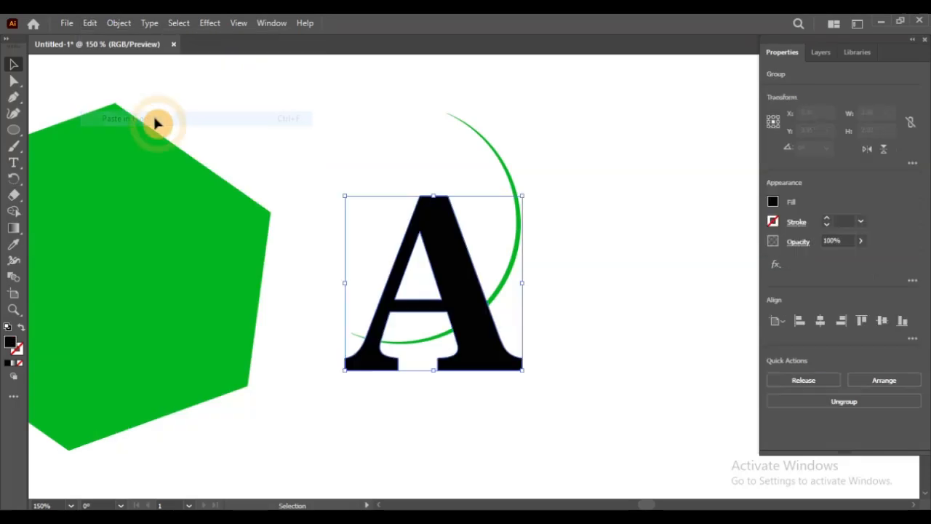
right_click(429, 225)
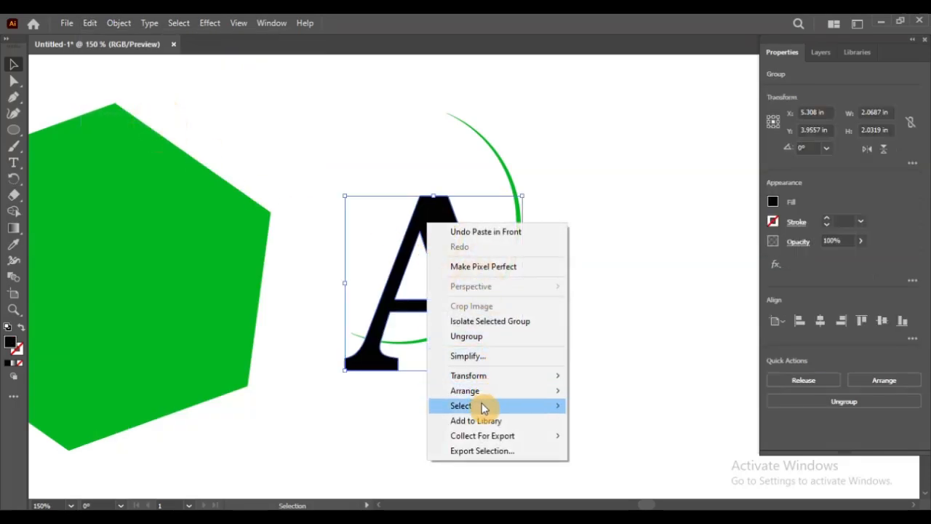
mouse_move(505, 394)
click(626, 434)
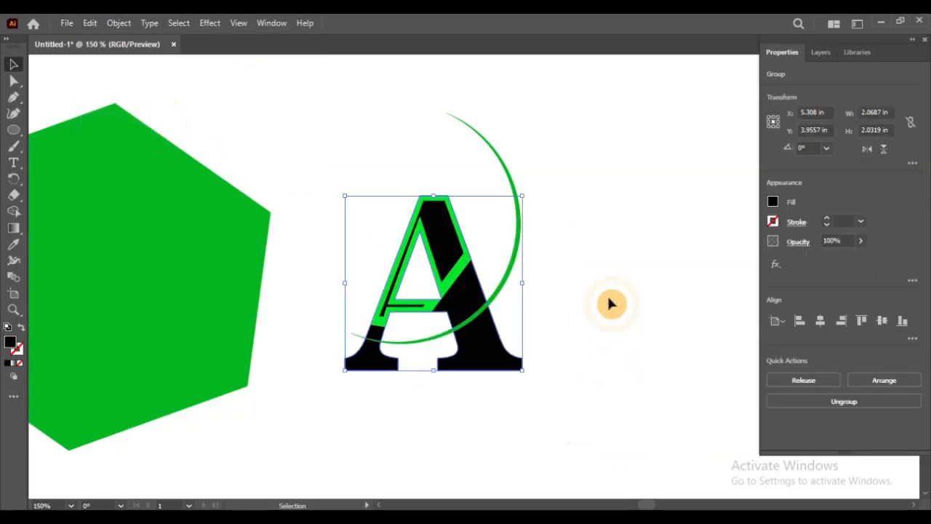
click(624, 248)
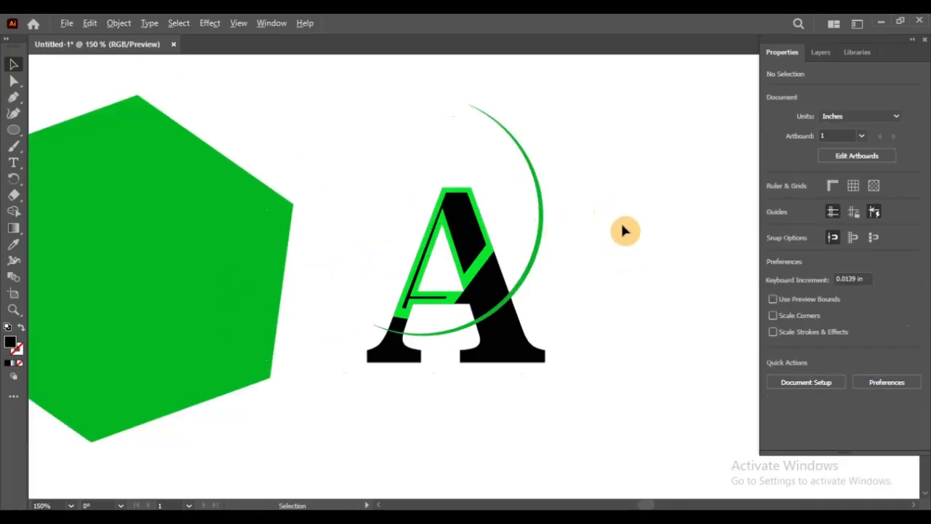
Send the thin green crescent to the back, behind the black A.
click(529, 287)
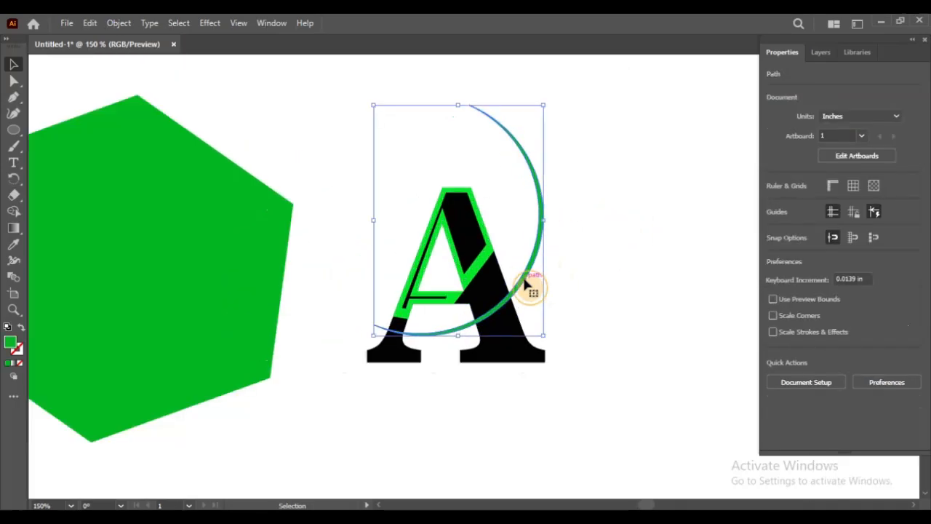
click(623, 267)
click(521, 292)
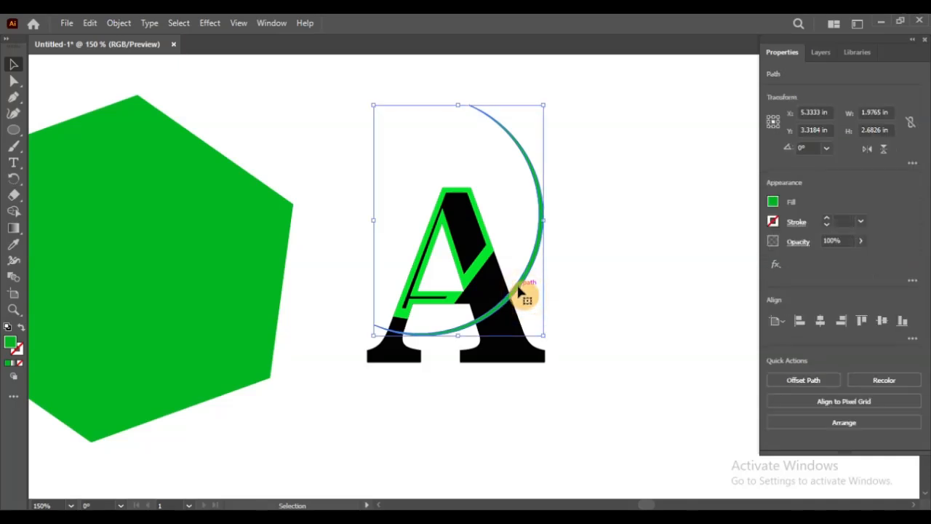
click(633, 268)
scroll(440, 371, up, 1)
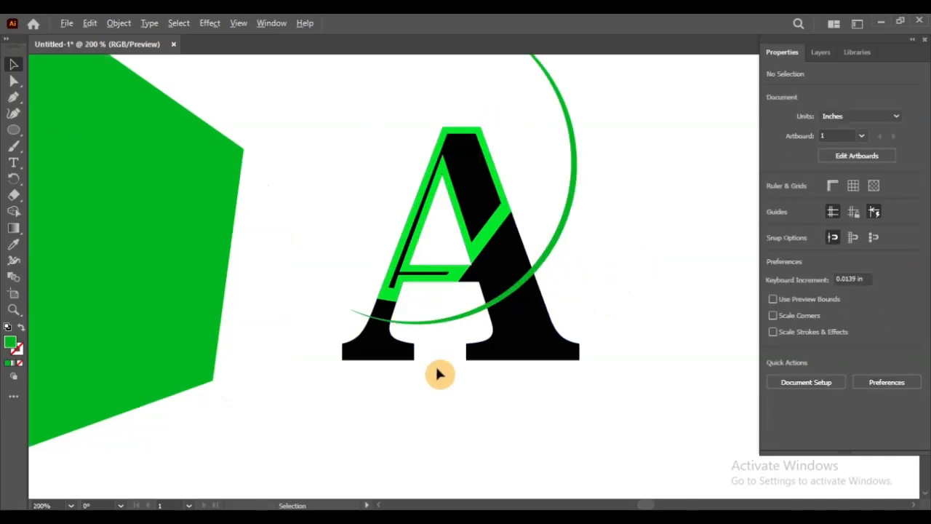
click(545, 264)
right_click(545, 263)
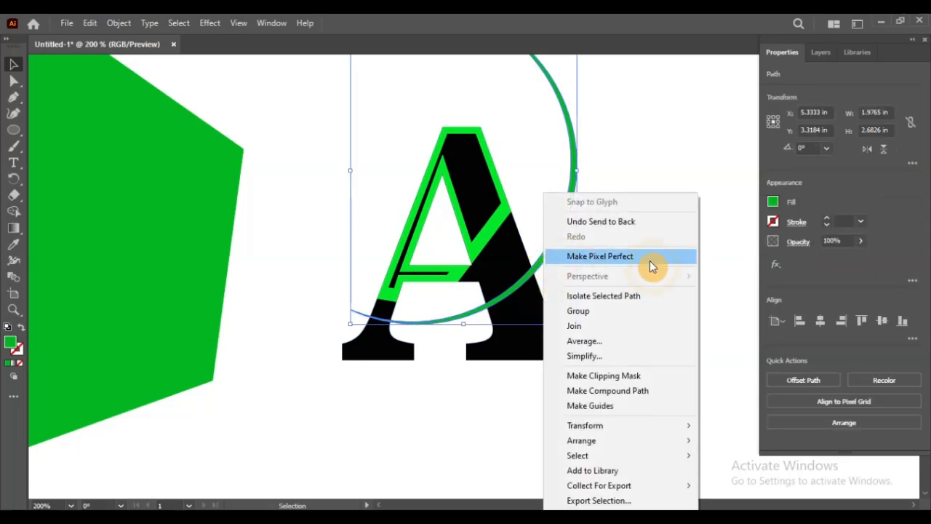
mouse_move(624, 441)
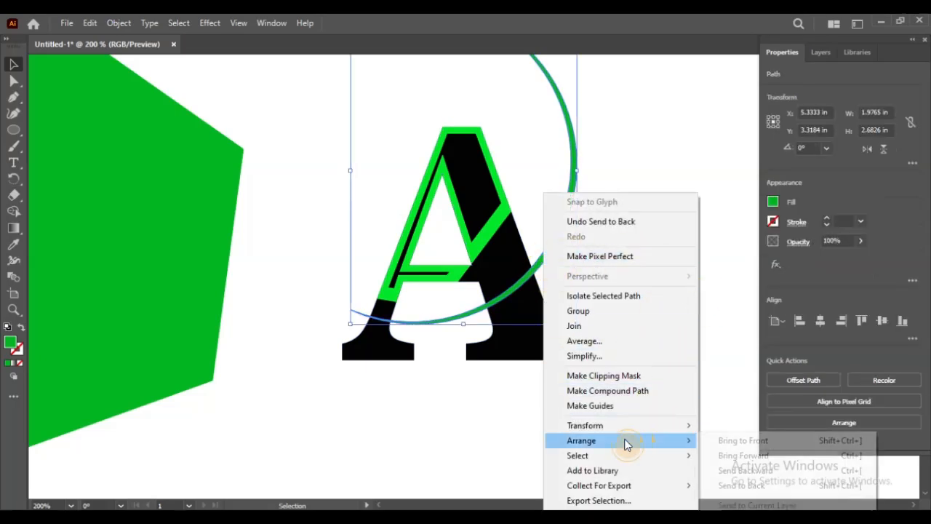
click(765, 488)
click(561, 267)
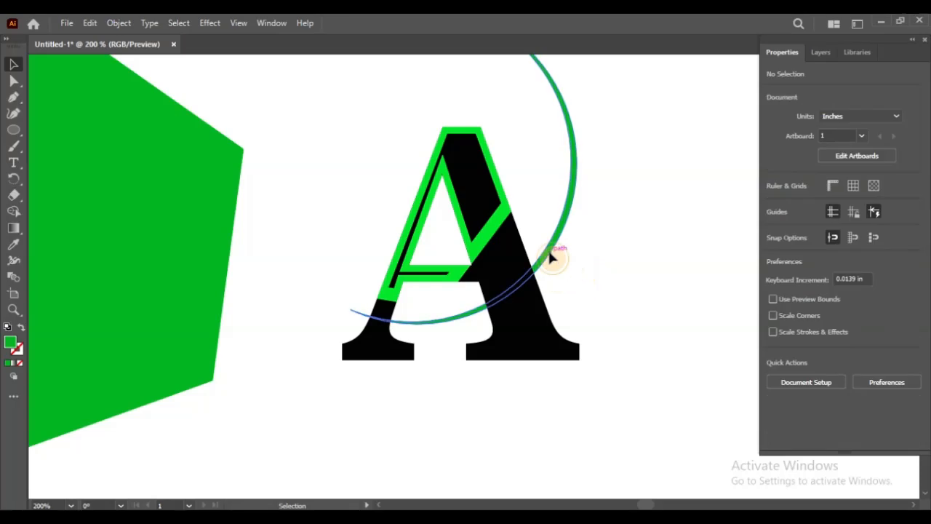
Try making a clipping mask from the green crescent and the black A, and undo it.
click(551, 256)
shift+click(541, 337)
right_click(540, 337)
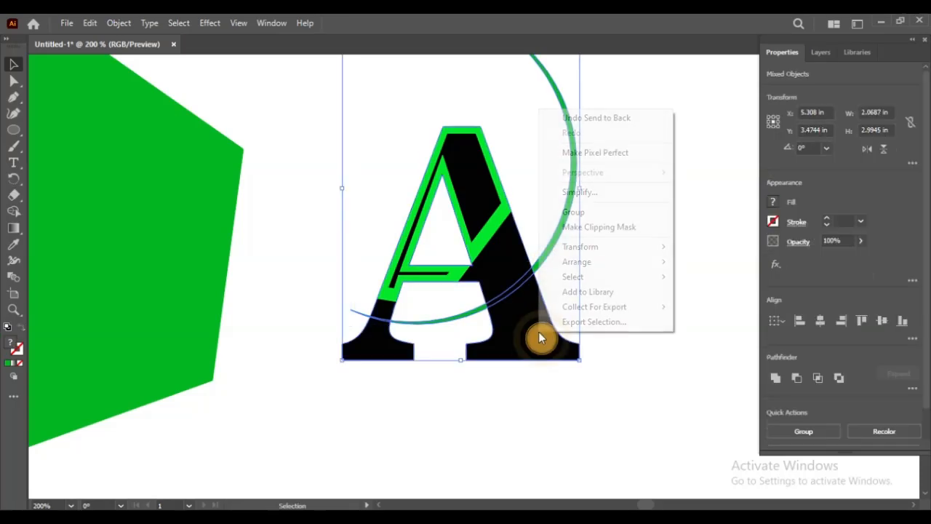
click(636, 227)
click(633, 252)
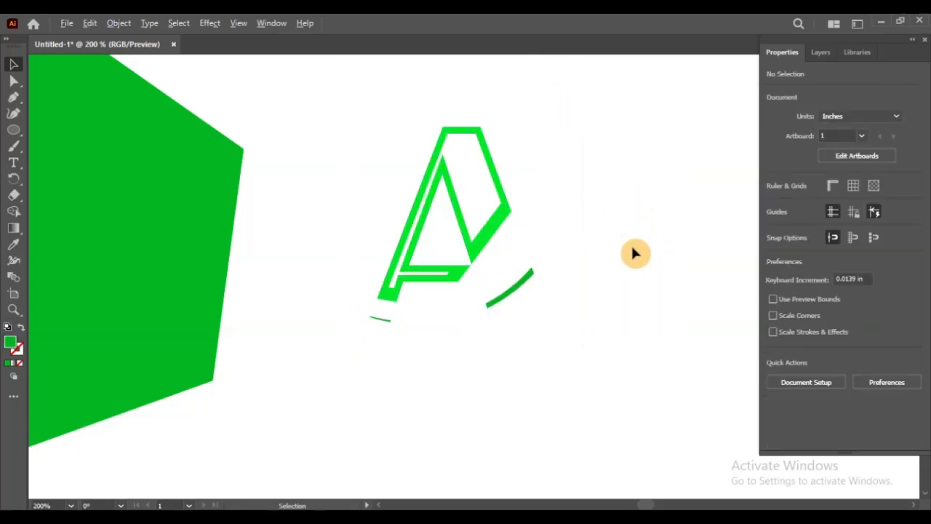
key(ctrl+minus)
key(ctrl+z)
click(662, 207)
scroll(608, 264, up, 2)
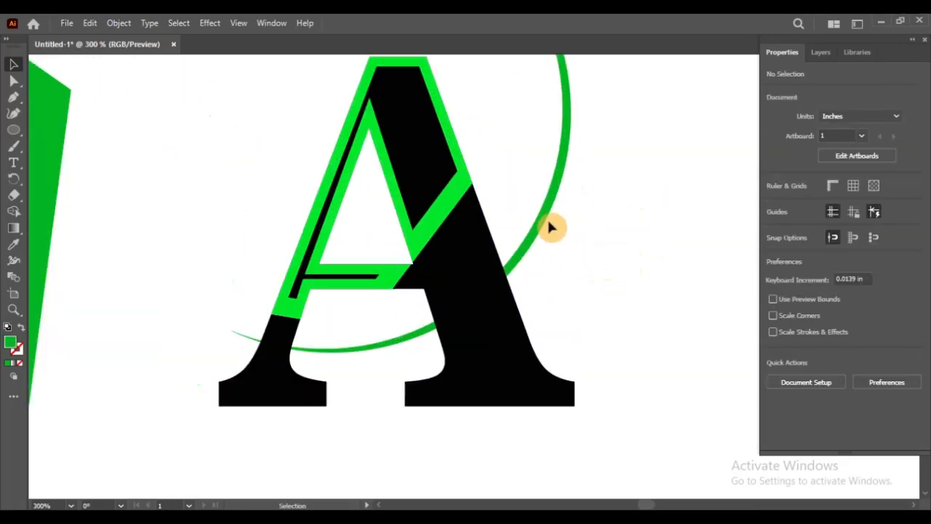
click(515, 351)
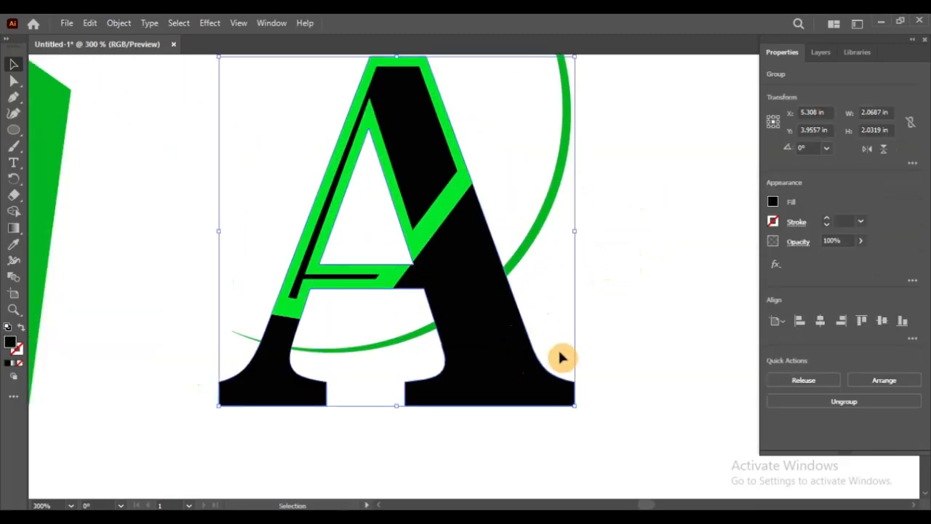
scroll(480, 271, down, 2)
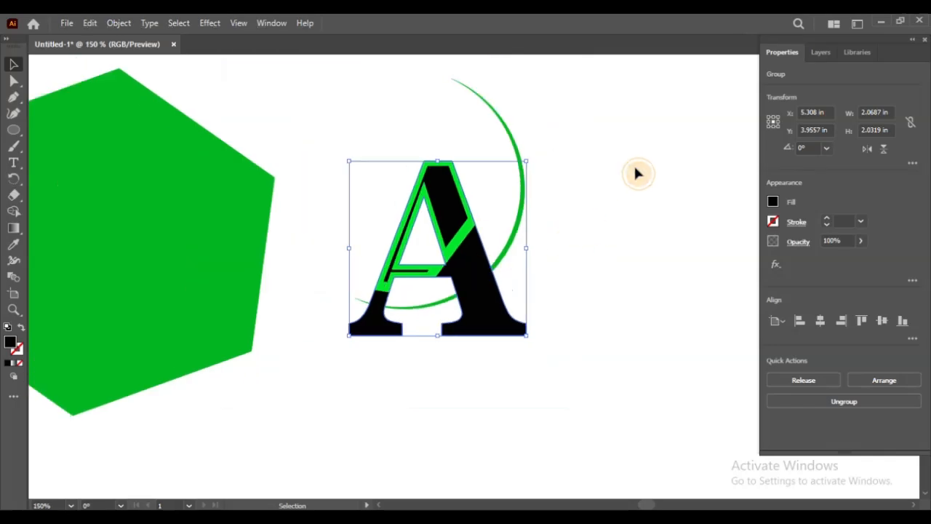
click(534, 210)
scroll(534, 211, up, 1)
click(487, 352)
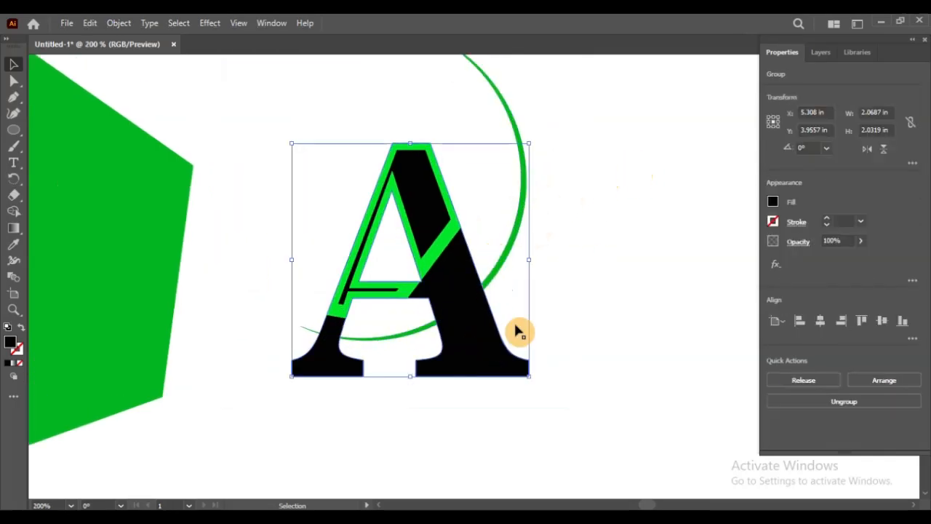
Try moving the clipped green outline away from the black A, and undo the move.
click(615, 218)
click(441, 247)
drag(441, 247, 509, 246)
key(ctrl+z)
click(606, 234)
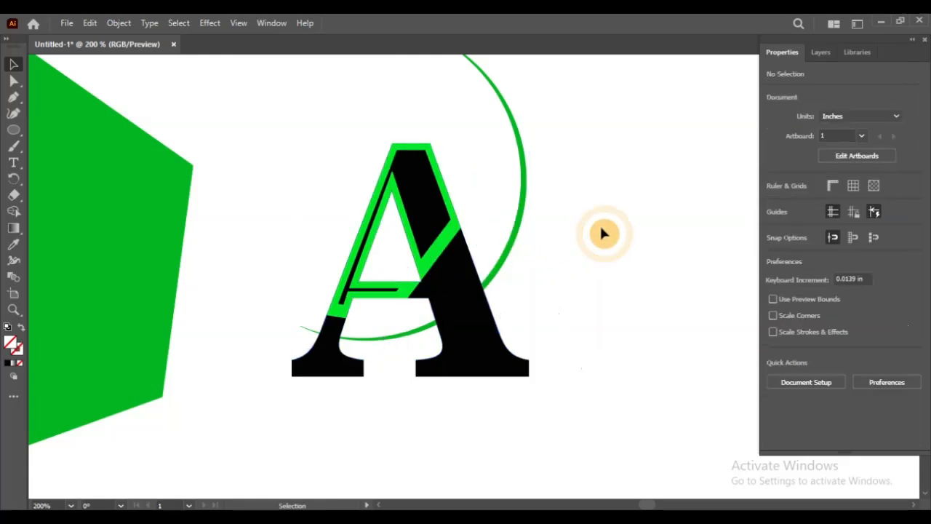
Isolate the green outline path inside its clip group and set its stroke to None.
double_click(435, 257)
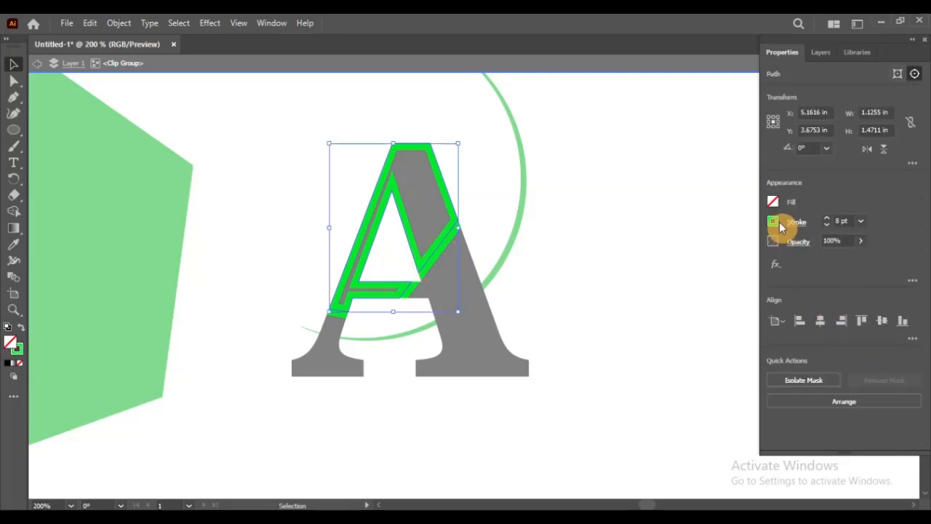
click(774, 222)
click(625, 271)
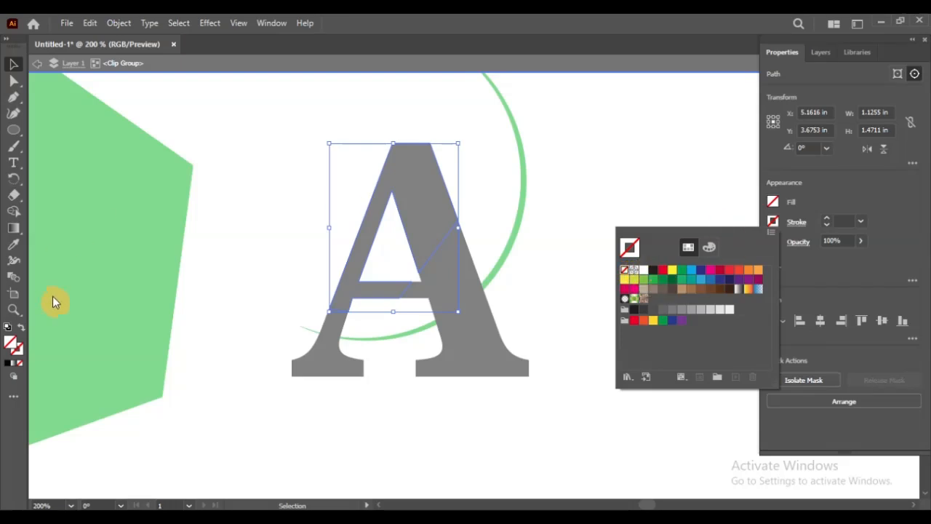
Fill the isolated path with bright green 4FFF00 and leave isolation mode.
click(10, 348)
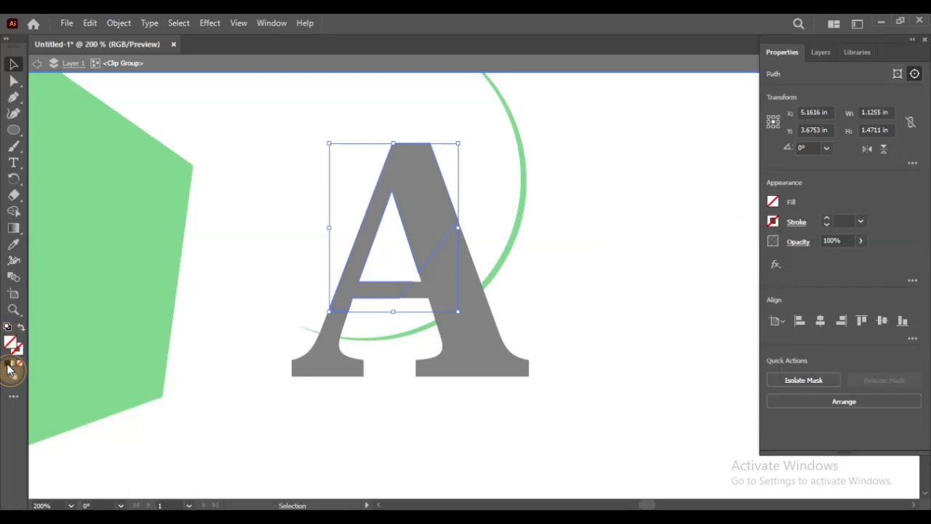
click(11, 368)
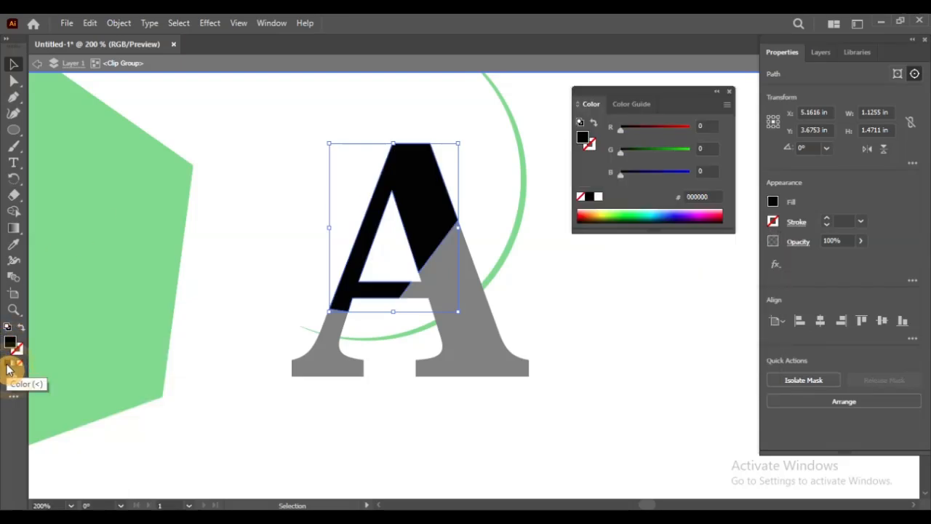
click(622, 209)
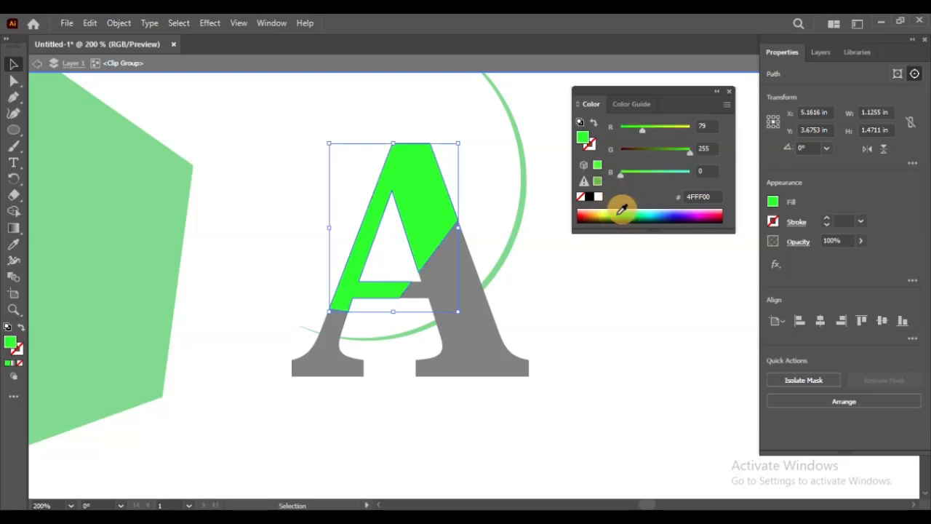
click(584, 300)
double_click(584, 301)
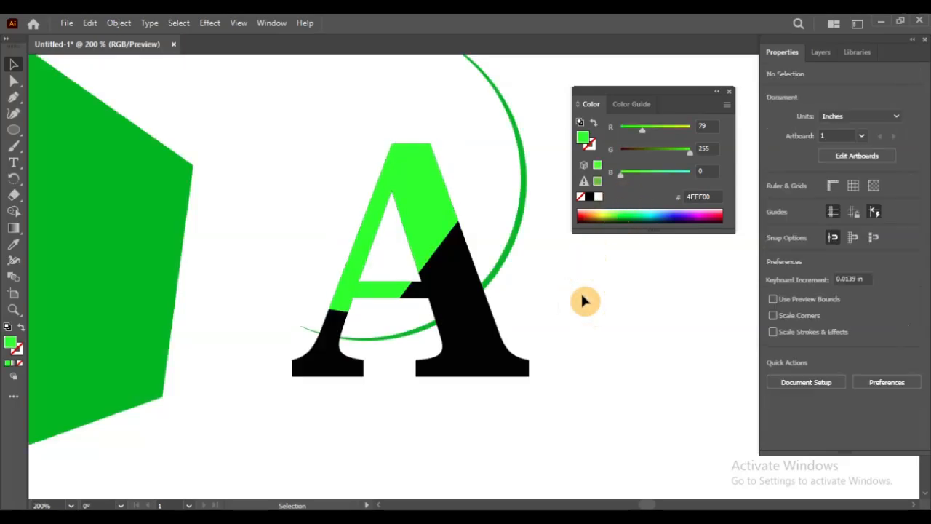
Recolor the thin crescent by sampling the bright green section of the A with the Eyedropper.
click(511, 260)
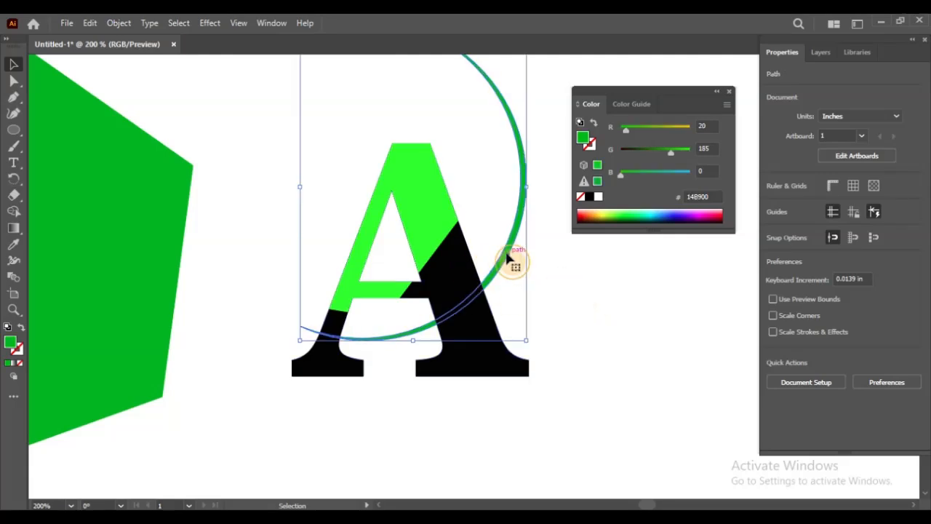
click(626, 210)
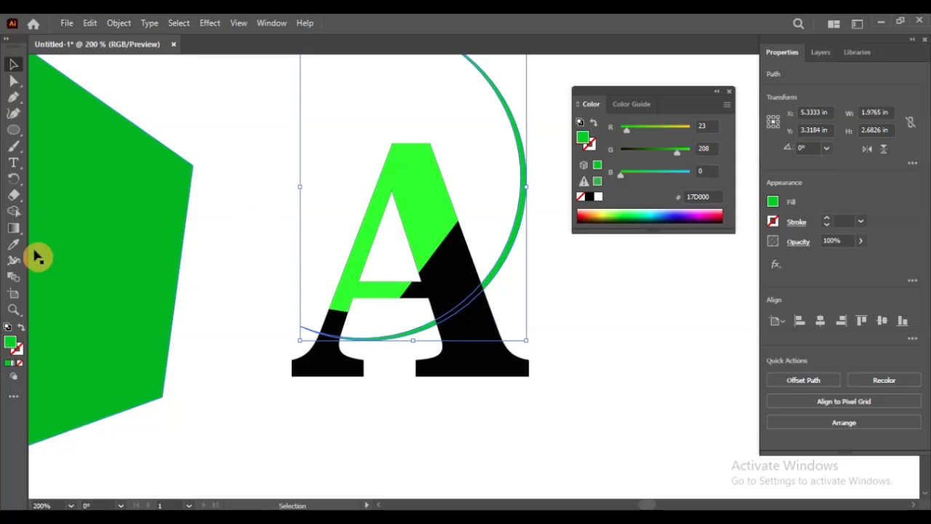
click(12, 245)
click(421, 164)
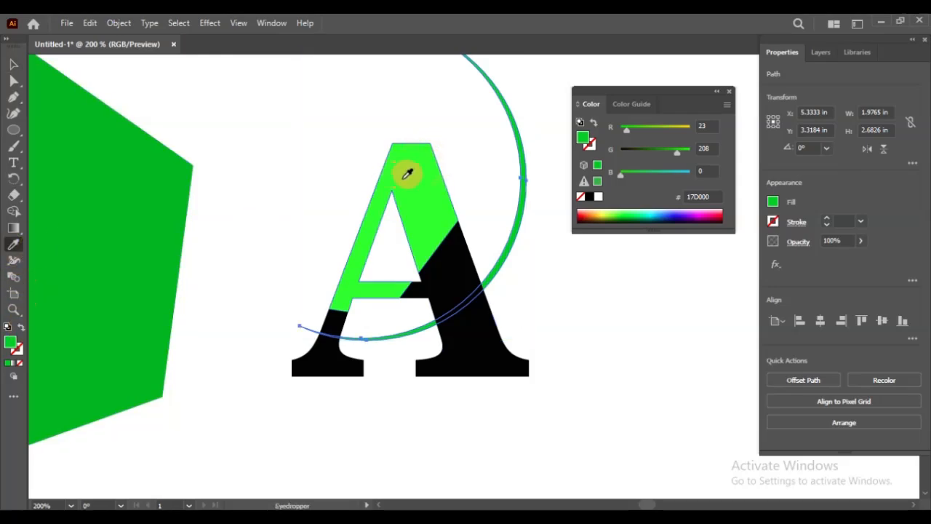
click(408, 173)
click(13, 66)
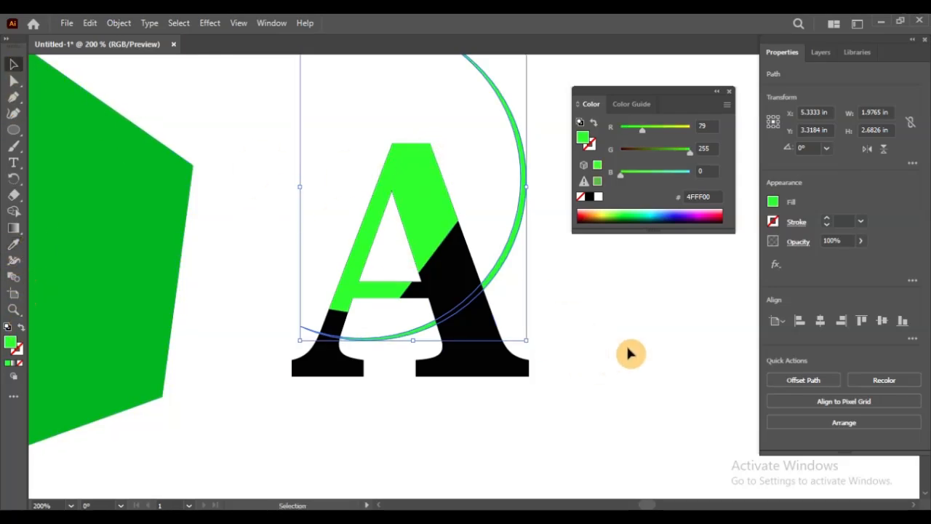
Copy the black A group and deselect it.
click(537, 370)
click(506, 371)
click(632, 327)
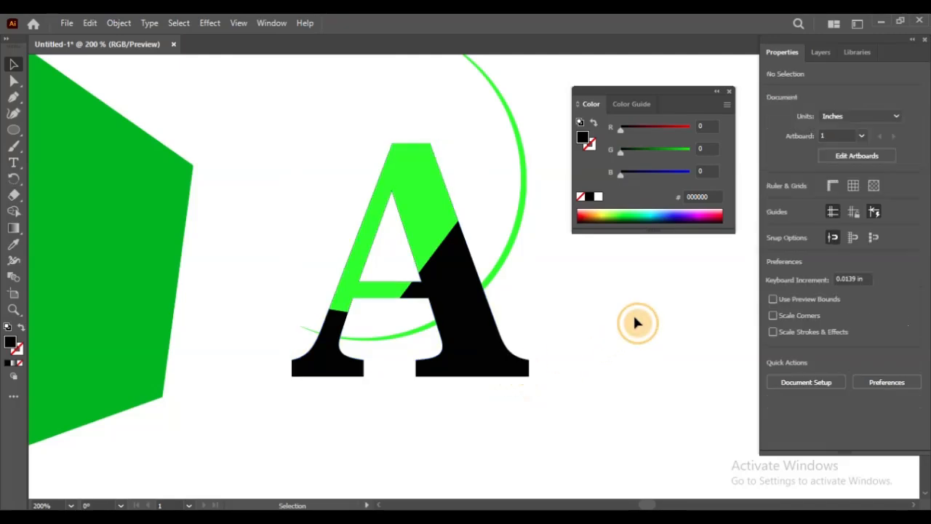
click(503, 366)
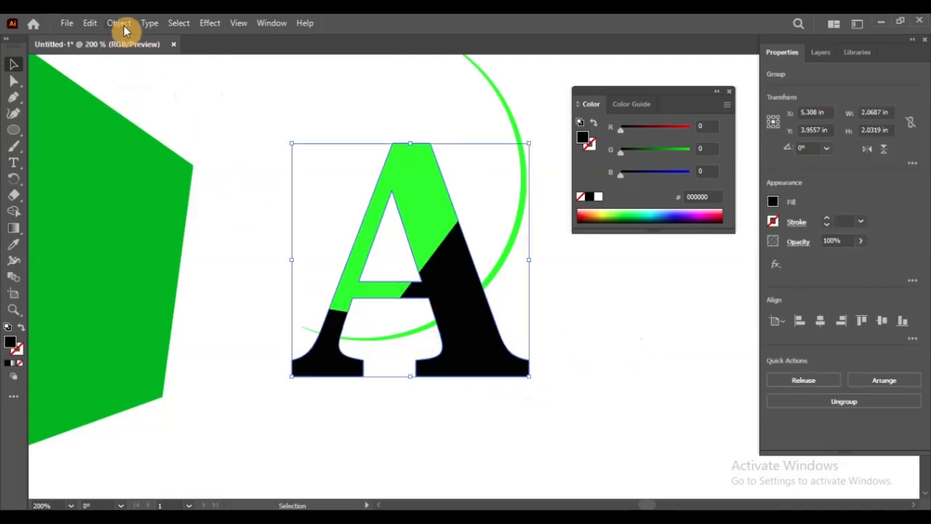
click(90, 22)
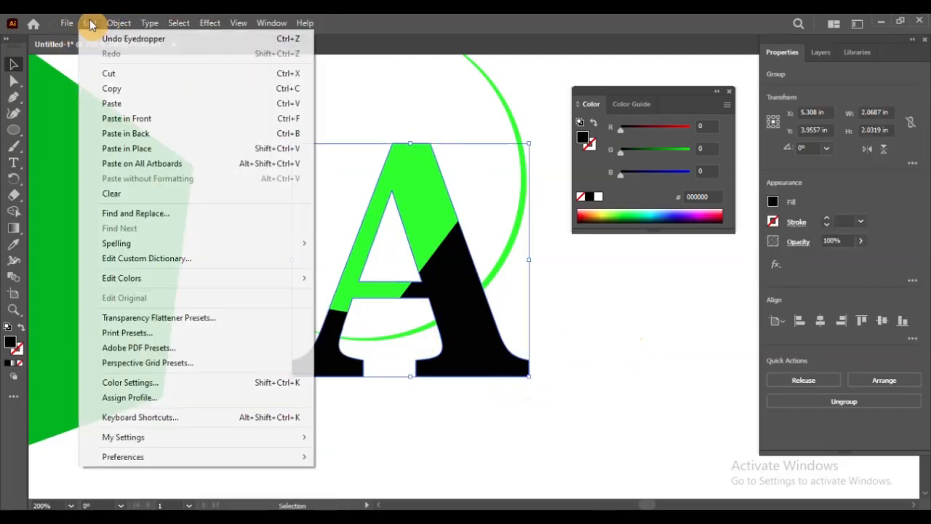
click(119, 89)
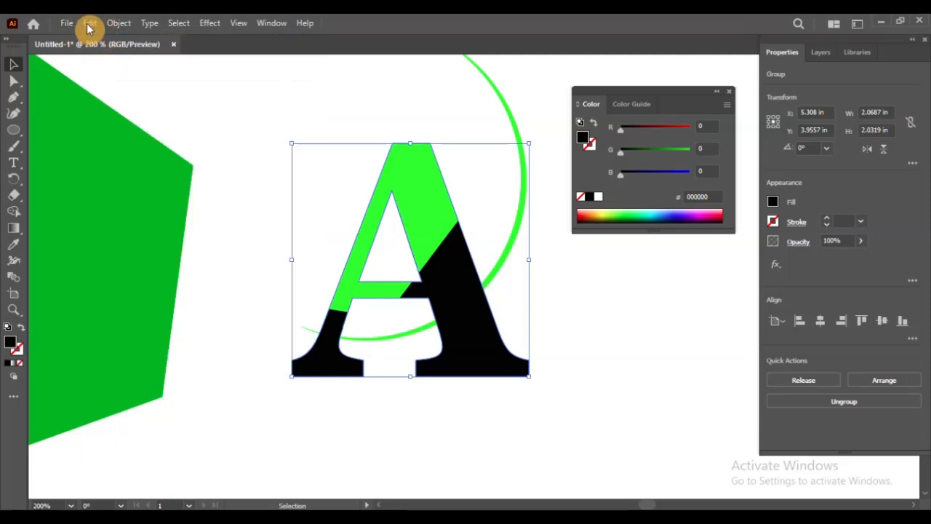
click(558, 265)
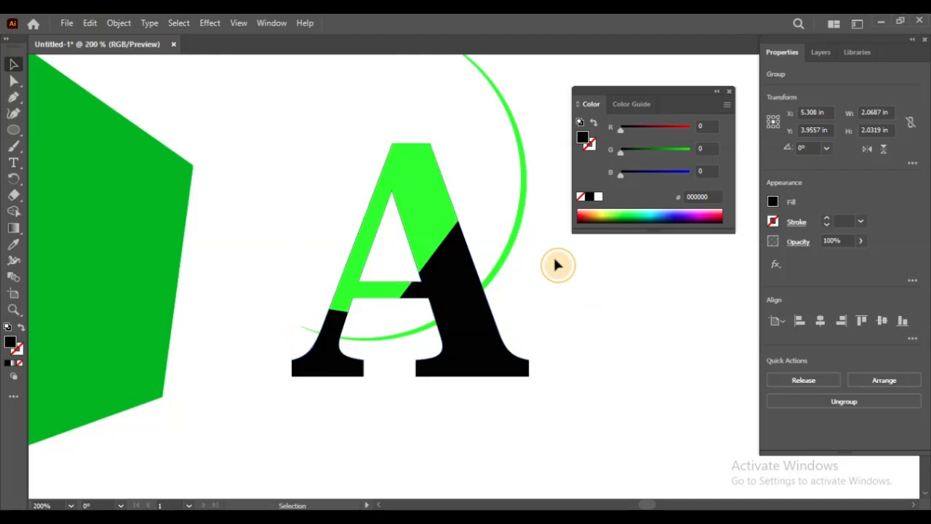
Make a clipping mask from the bright green crescent and the black A.
click(513, 242)
shift+click(494, 345)
right_click(492, 354)
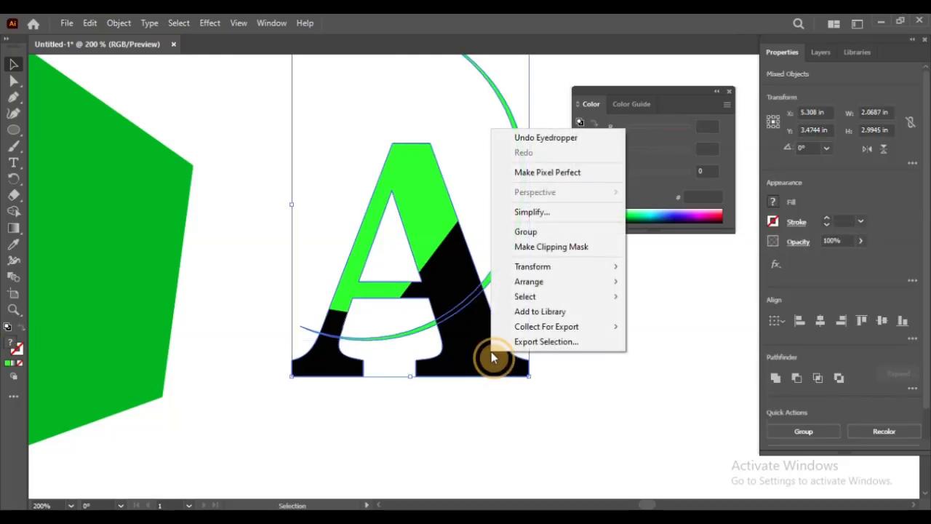
click(581, 247)
click(607, 350)
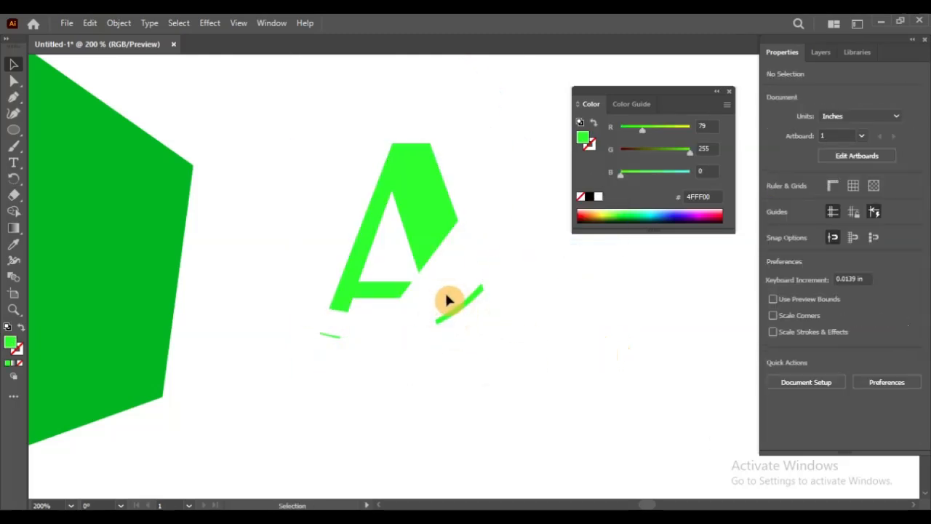
Try moving the green A section and the clipped crescent pieces aside, and undo both moves.
drag(431, 222, 532, 255)
key(ctrl+z)
click(596, 327)
key(v)
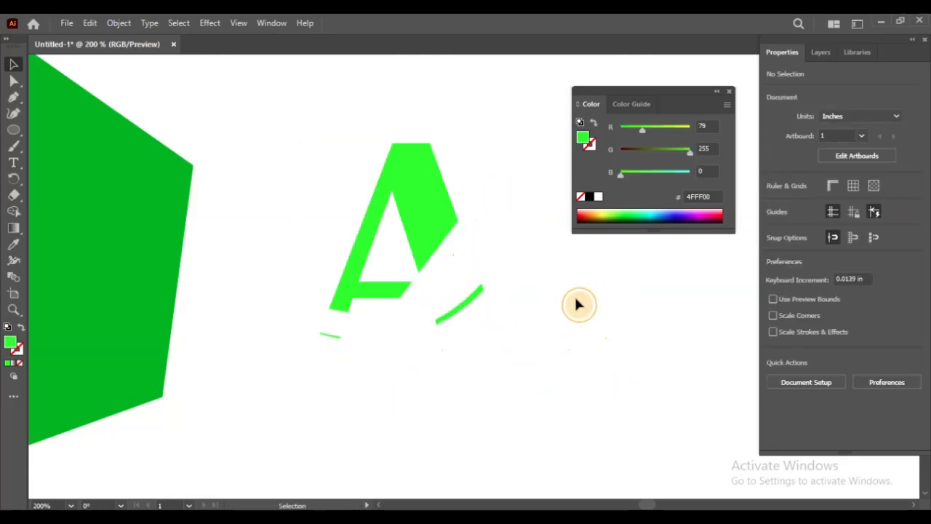
drag(466, 307, 540, 321)
key(ctrl+z)
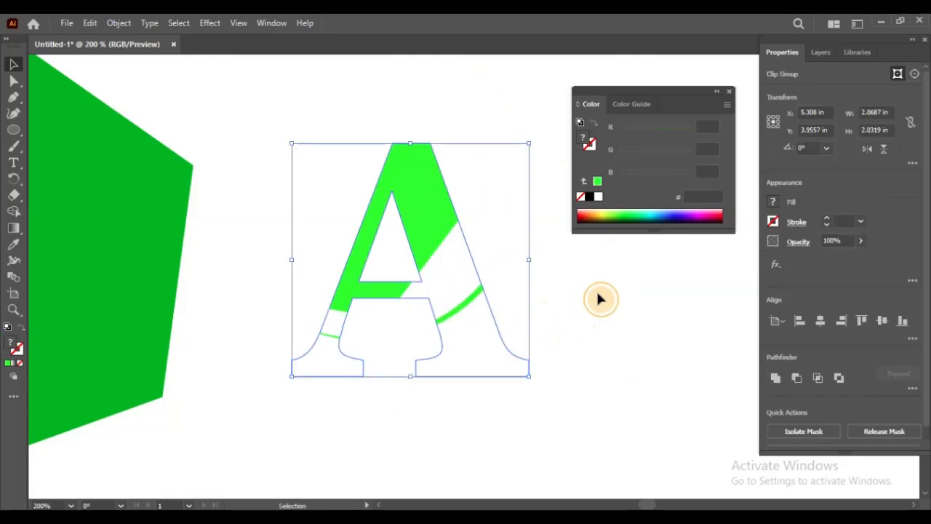
click(597, 294)
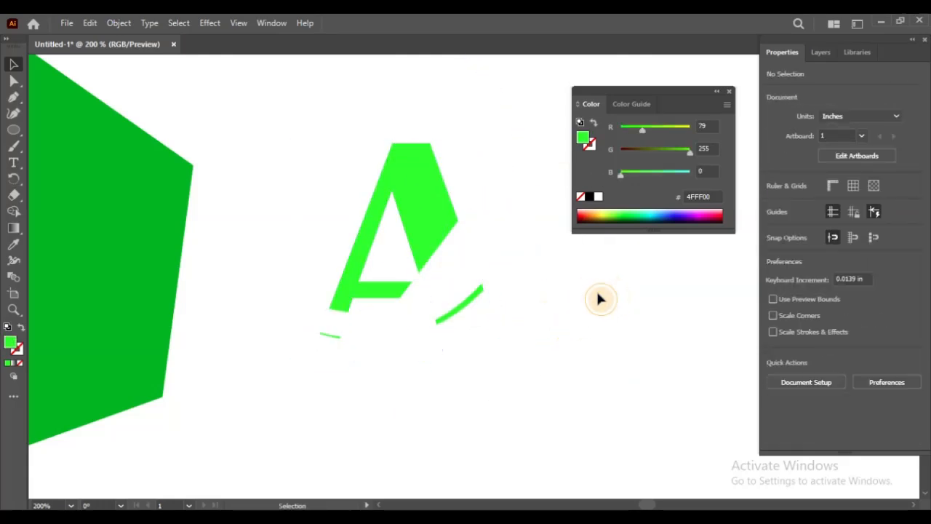
Paste the copied black A in front at its original position and send it to the back.
click(91, 23)
click(145, 119)
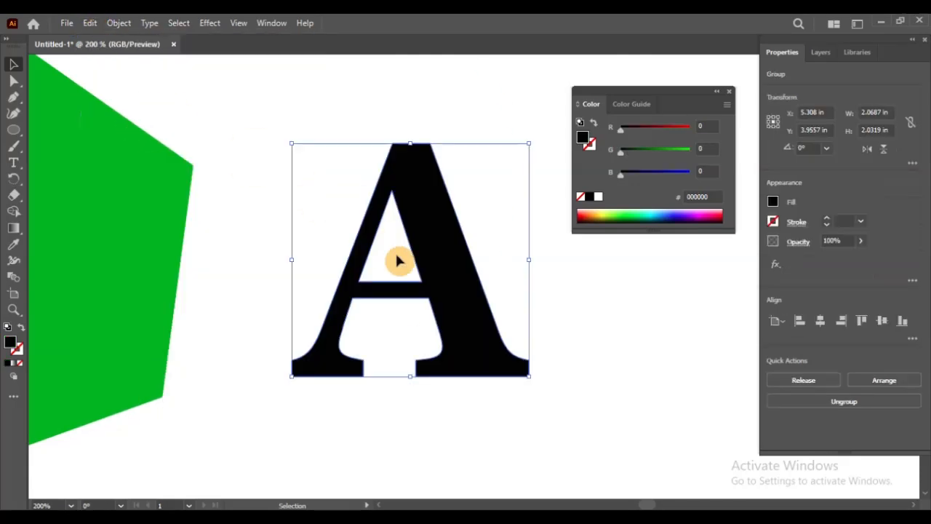
right_click(434, 223)
mouse_move(494, 383)
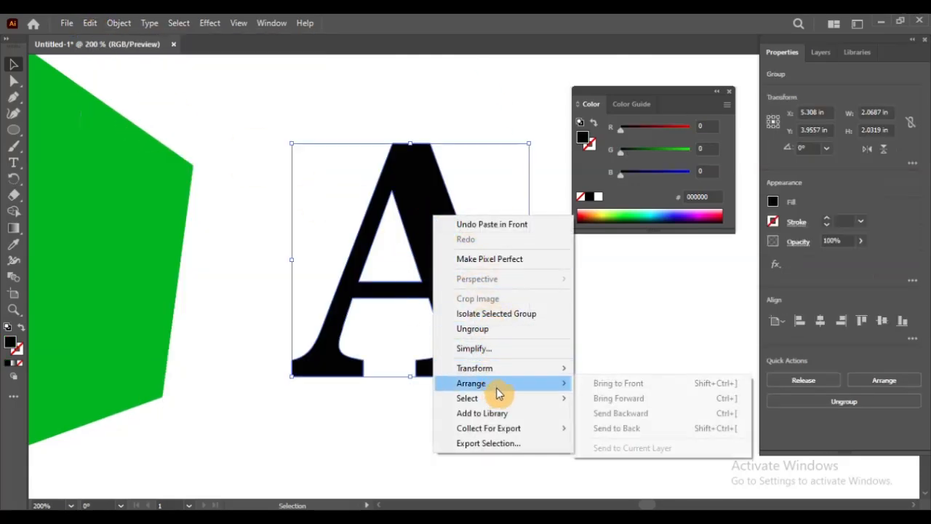
click(617, 427)
click(569, 311)
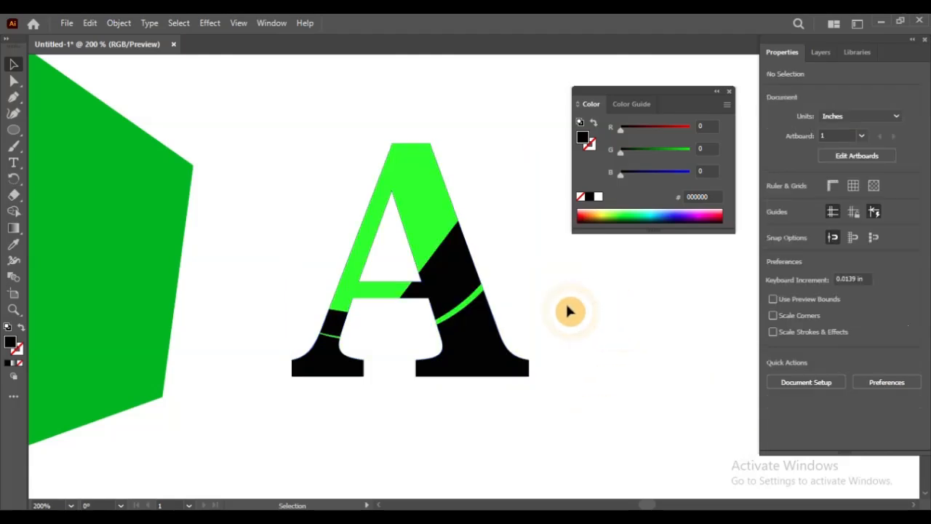
Isolate the clip group holding the crescent, copy the full crescent path and leave isolation mode.
scroll(571, 311, down, 2)
scroll(618, 291, up, 2)
scroll(370, 299, down, 2)
scroll(389, 270, up, 1)
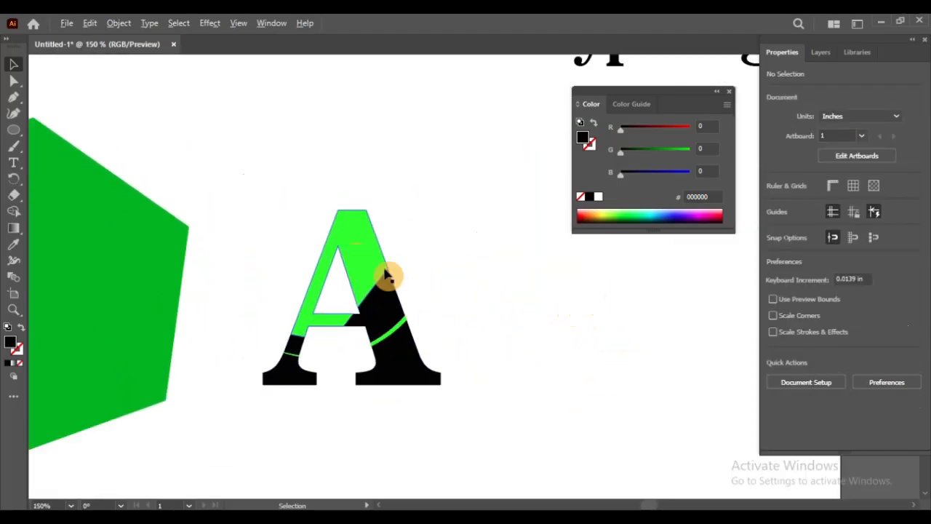
double_click(416, 328)
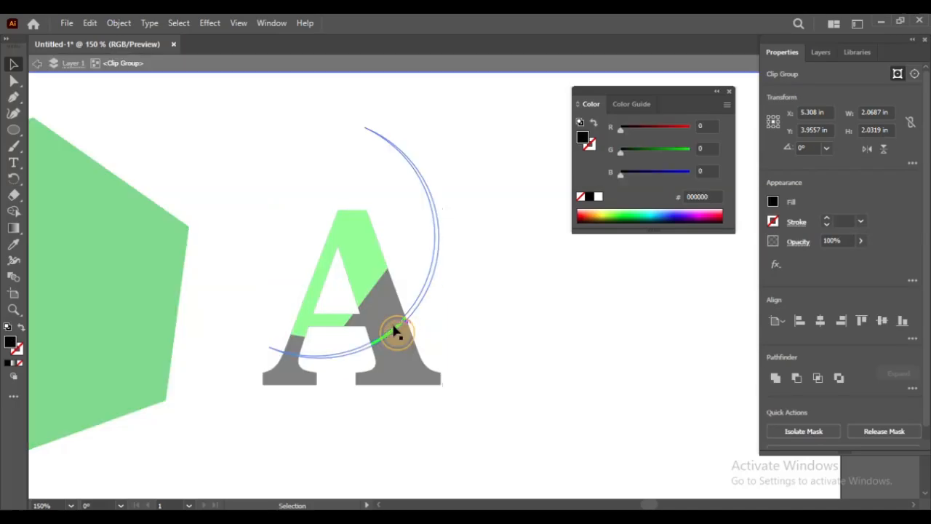
click(414, 316)
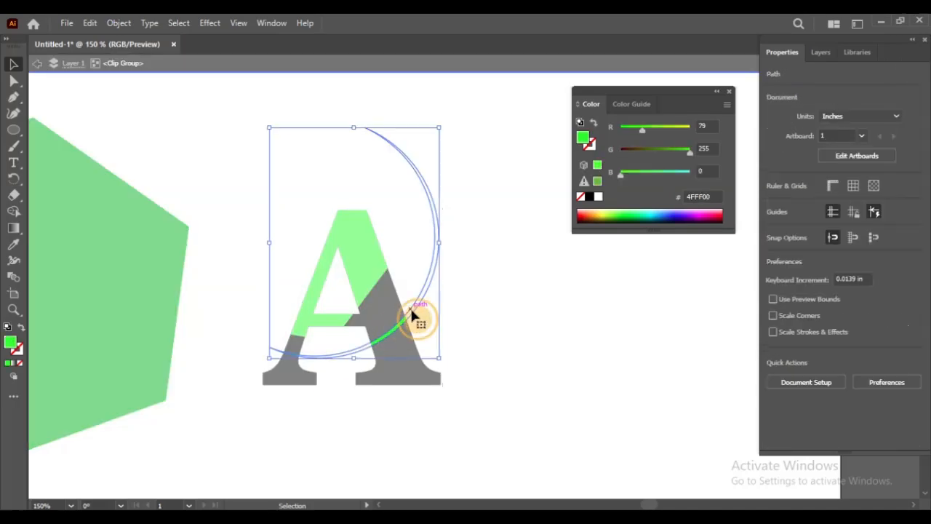
click(90, 23)
click(122, 89)
double_click(223, 146)
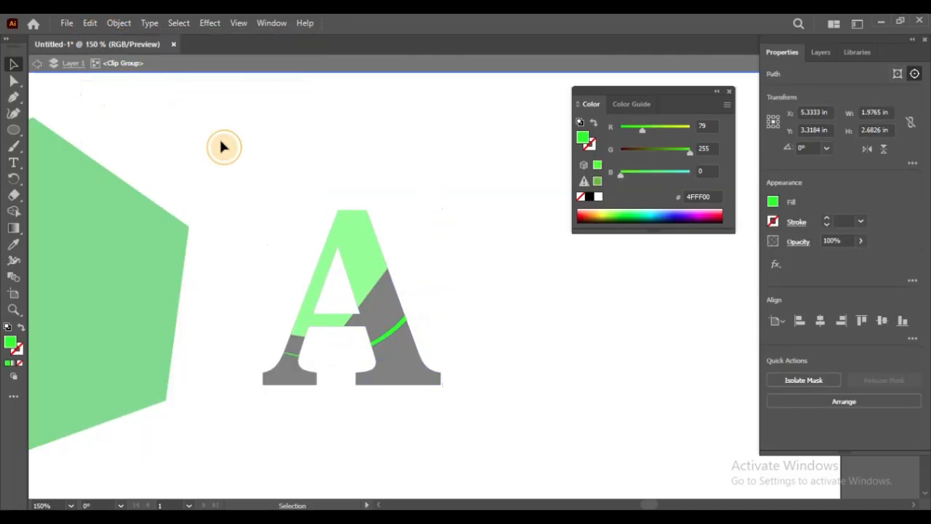
Paste the copied crescent in front of the logo, outside the clip group, and deselect it.
click(88, 25)
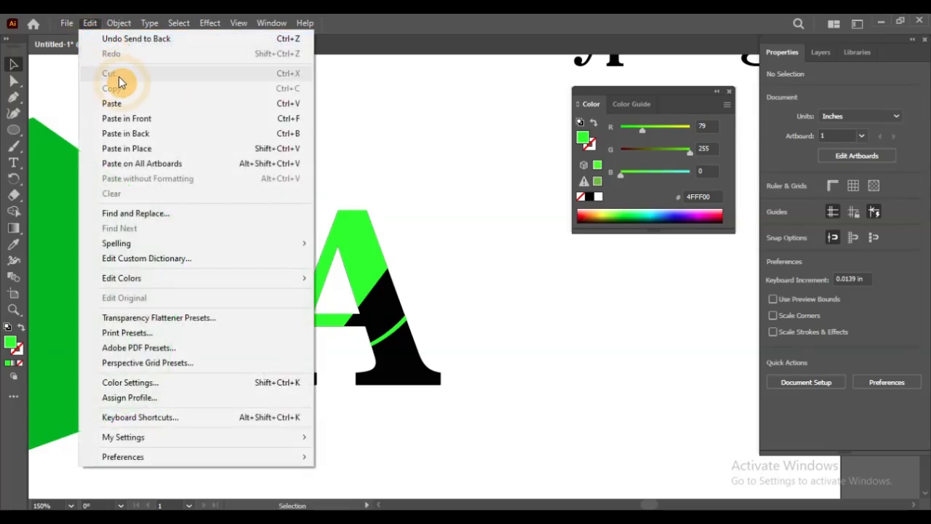
click(120, 119)
click(465, 205)
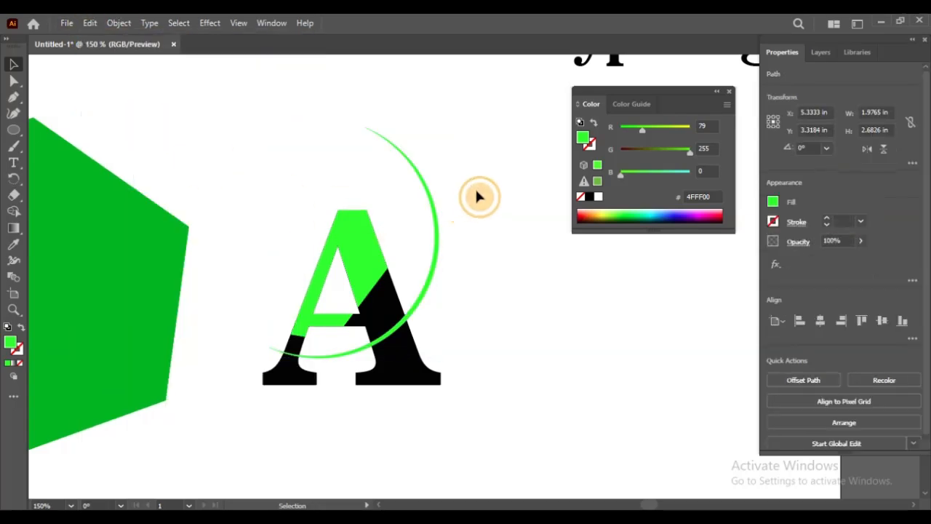
Rotate the pasted crescent clockwise around its center to an angle of about 341.4°.
key(ctrl+0)
scroll(484, 228, up, 5)
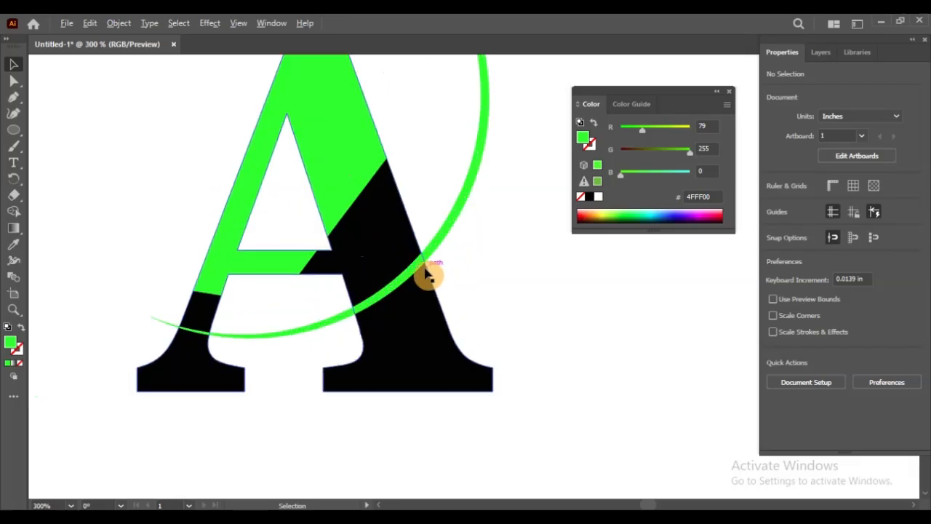
click(435, 251)
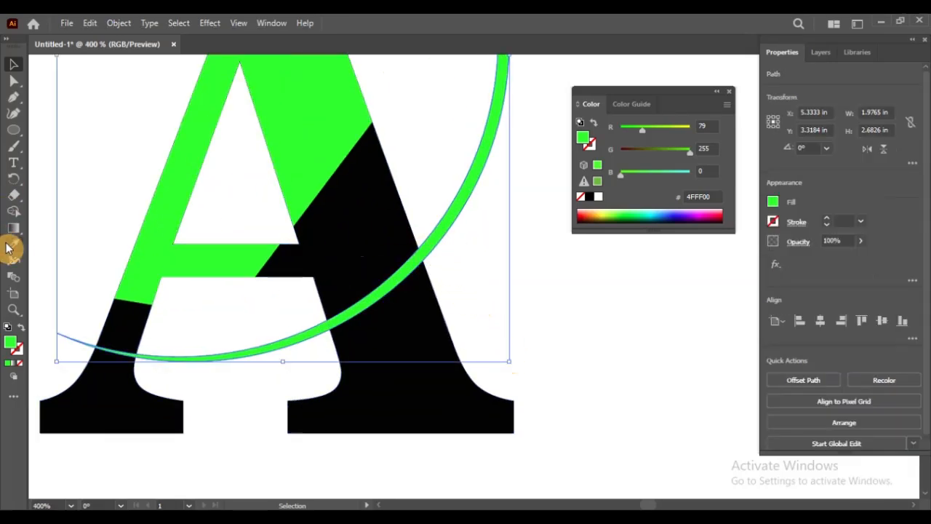
click(15, 183)
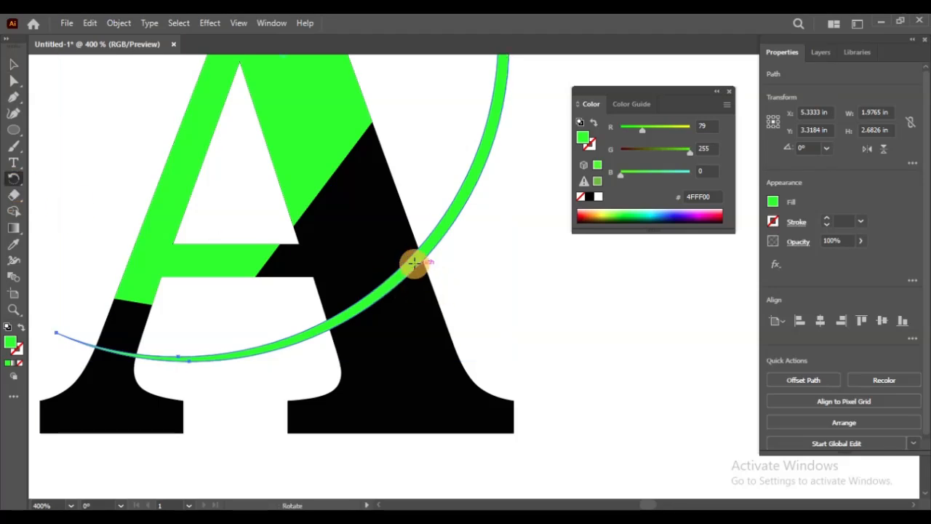
drag(413, 263, 476, 384)
scroll(444, 273, down, 2)
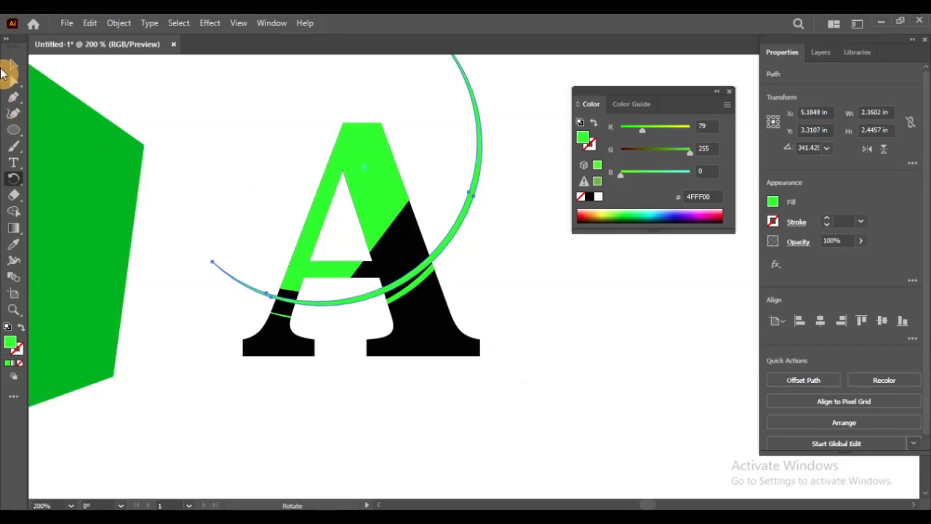
click(10, 65)
click(212, 113)
Try moving the rotated crescent away from the A, and undo the move.
scroll(410, 304, down, 2)
scroll(520, 245, up, 2)
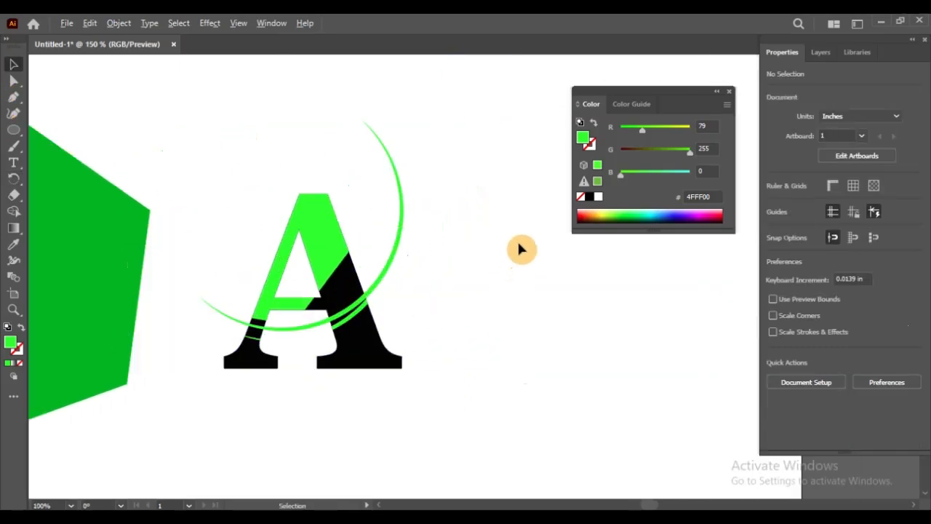
scroll(522, 249, down, 1)
scroll(550, 222, down, 1)
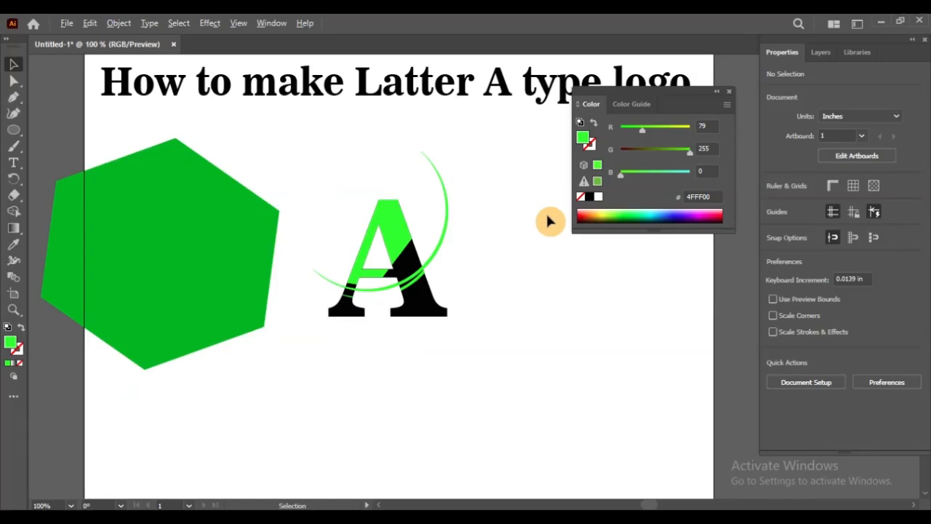
scroll(436, 265, up, 1)
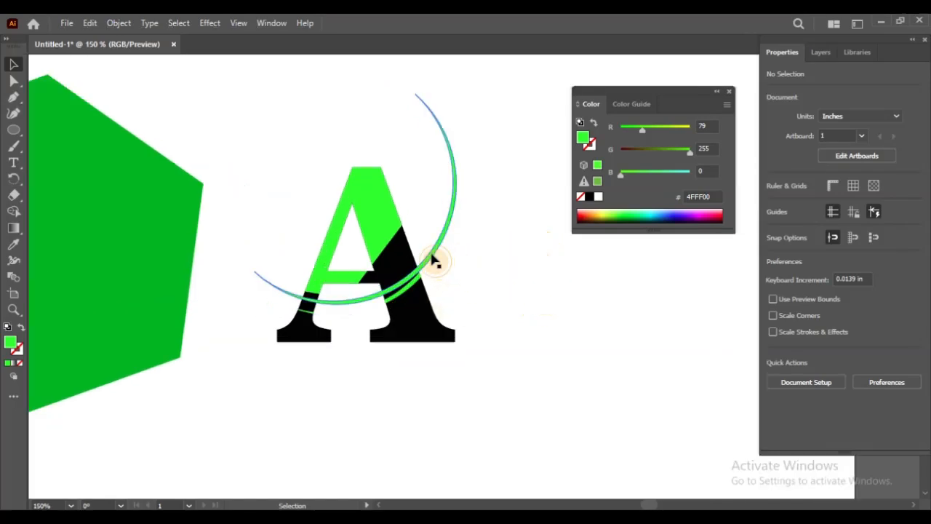
drag(434, 254, 520, 272)
key(ctrl+z)
click(521, 286)
scroll(533, 287, down, 1)
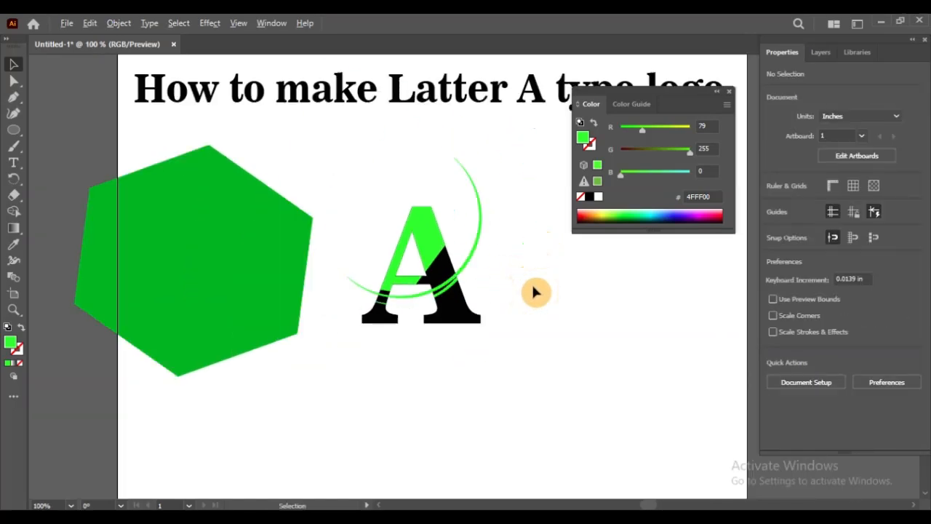
Replace the tilted green hexagon with a new upright one over the A, about 4.70 in wide and 4.07 in high.
click(246, 288)
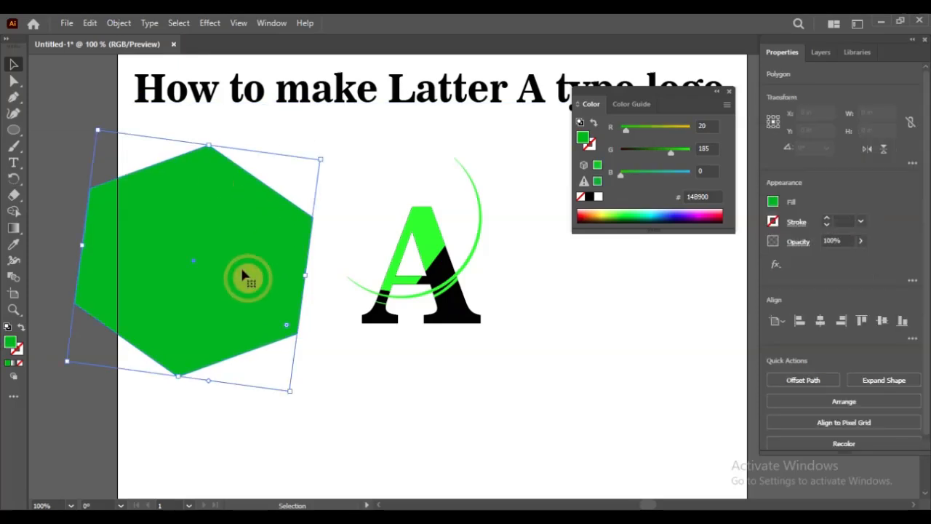
key(Delete)
click(15, 131)
drag(18, 135, 88, 160)
drag(351, 204, 430, 309)
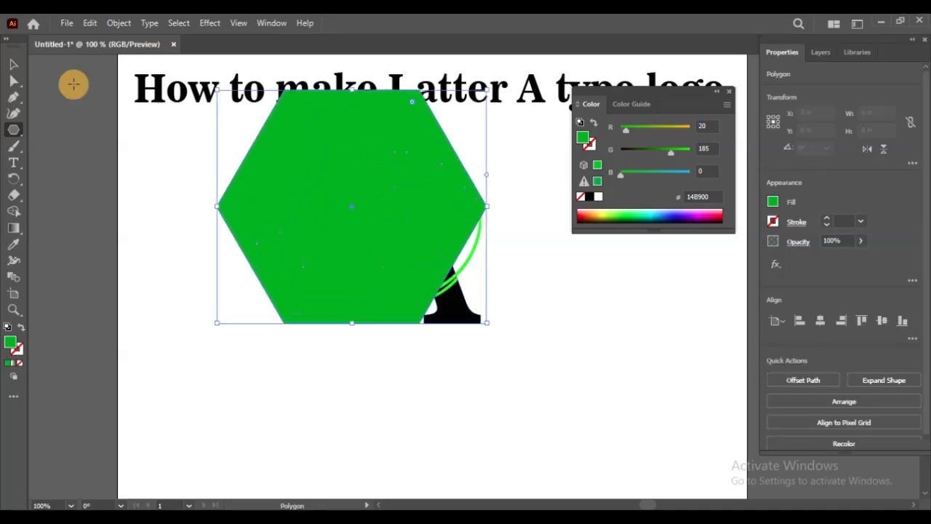
click(14, 64)
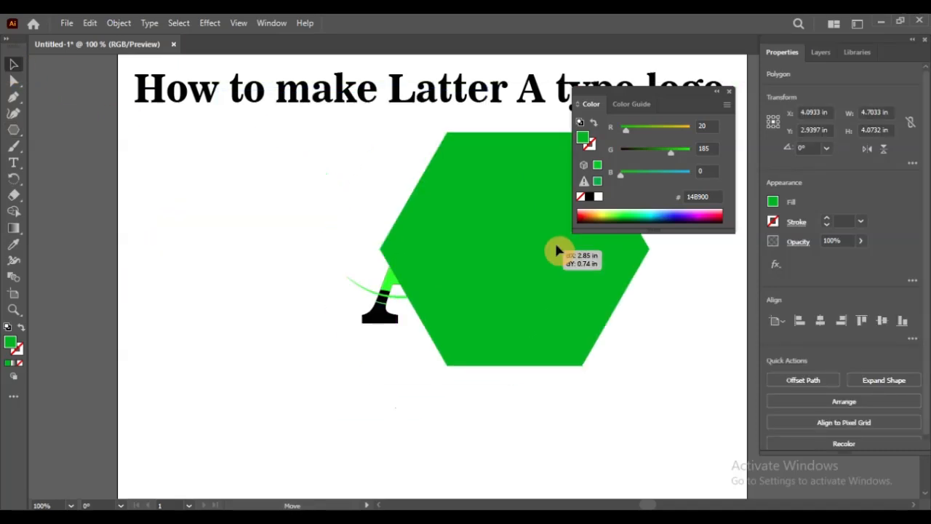